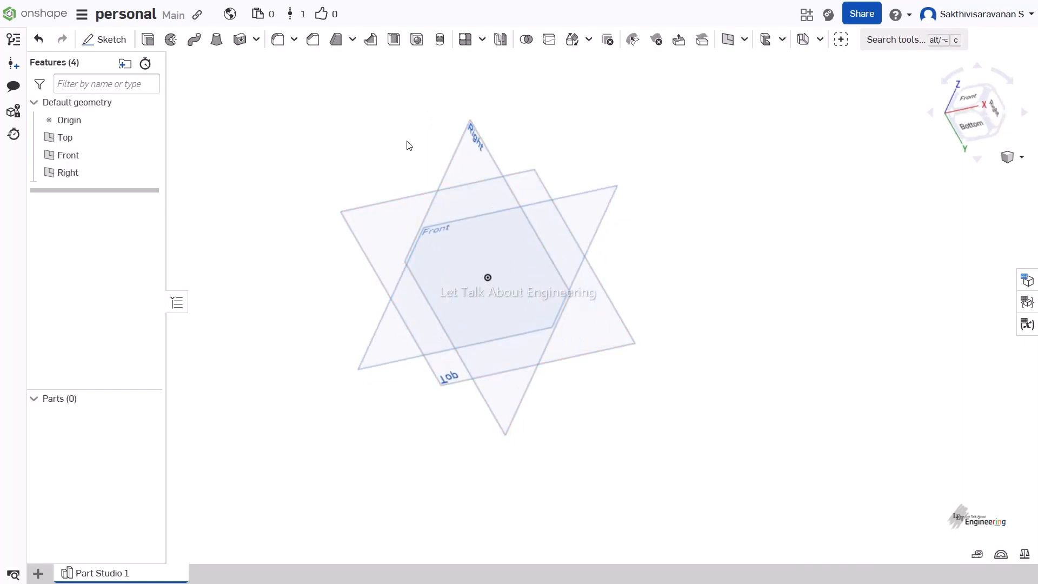
- Start a new sketch on the Front plane and face it straight on
right_drag(409, 145, 417, 160)
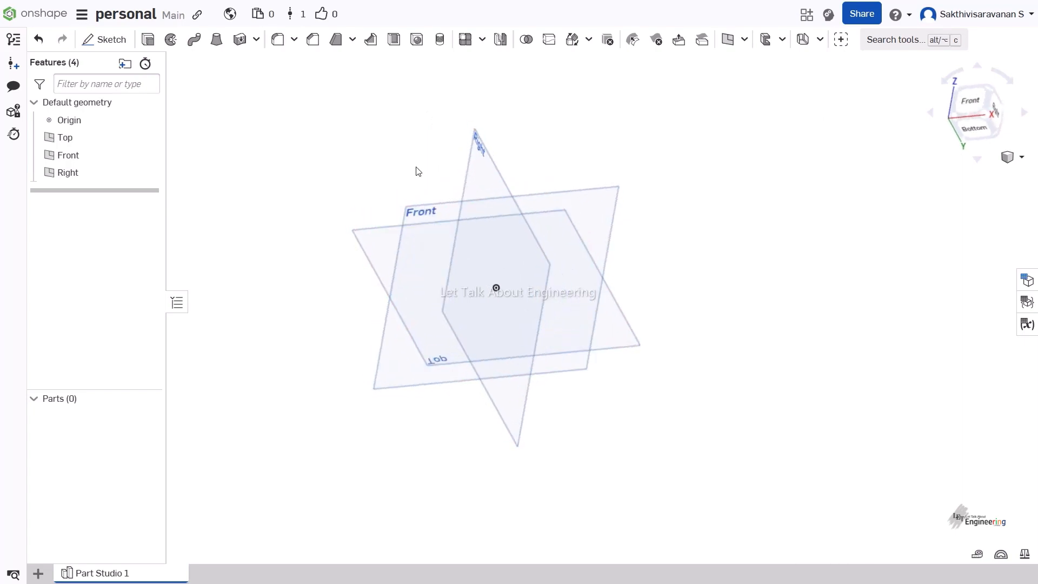
click(128, 50)
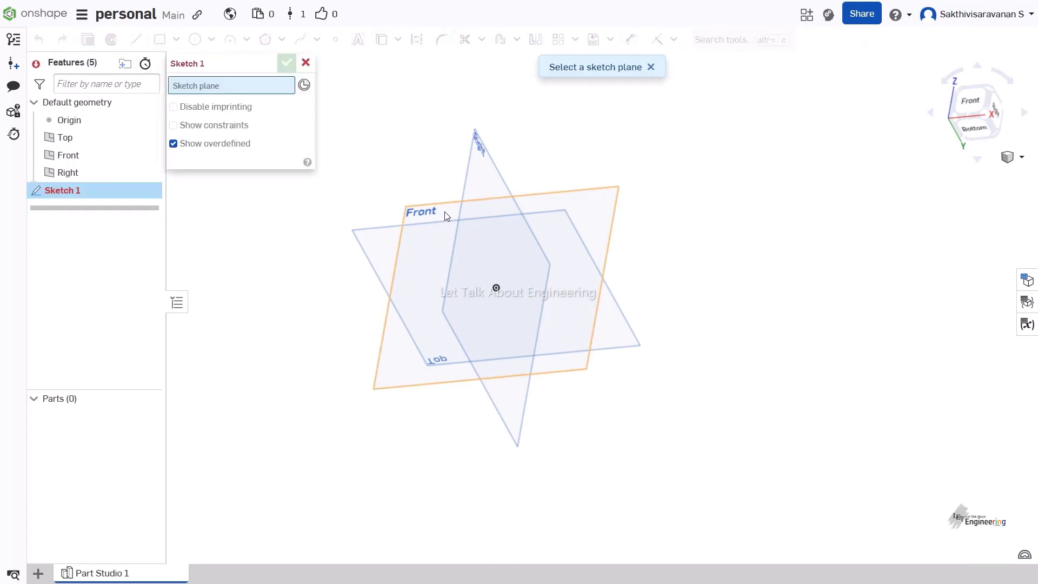
click(411, 222)
right_click(422, 146)
click(469, 274)
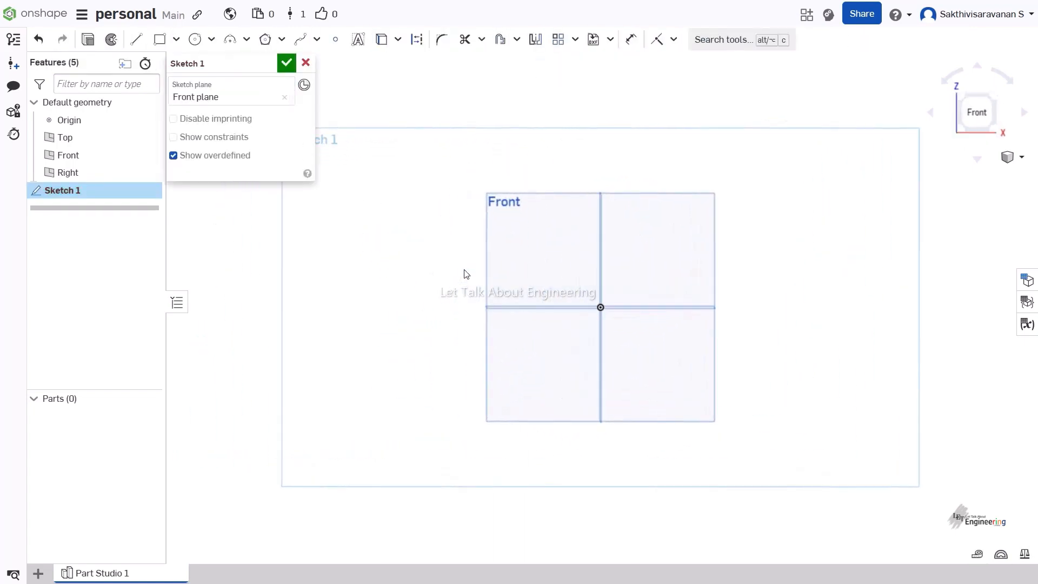
- Sketch a corner rectangle about 10.15 in wide and 5.23 in high around the origin, and finish the sketch
click(159, 39)
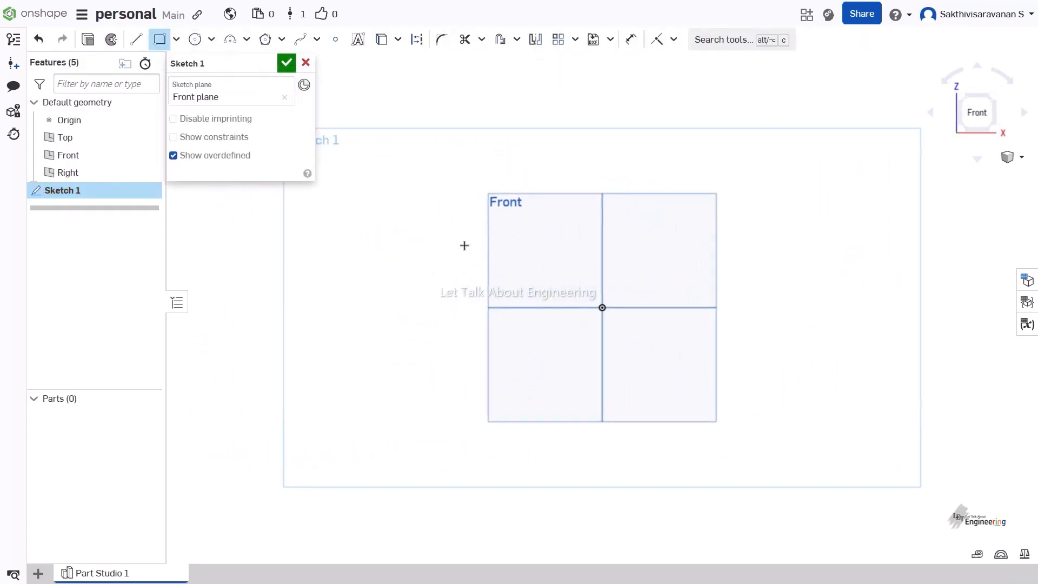
click(447, 215)
click(833, 414)
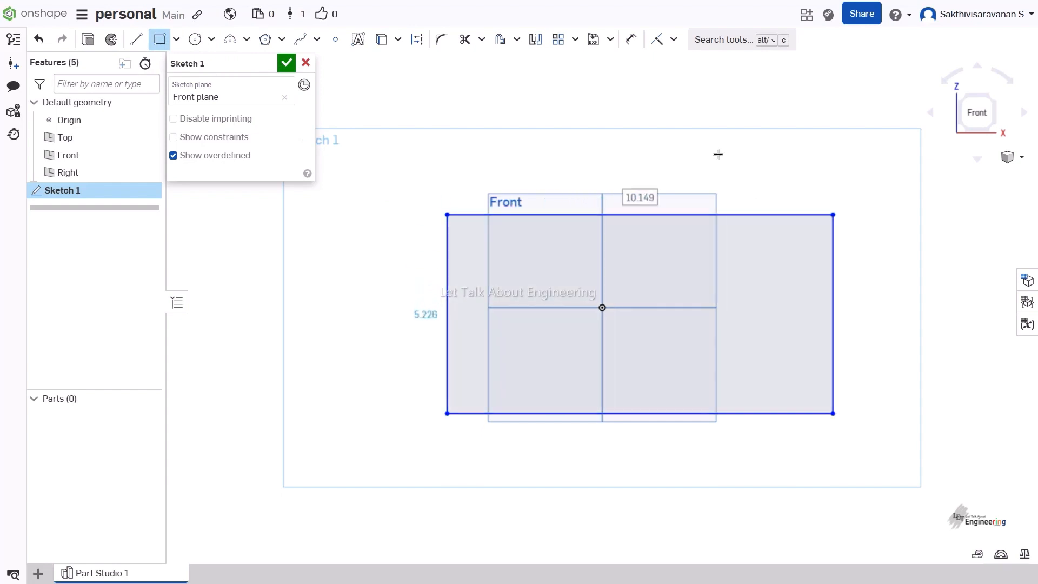
right_click(717, 155)
click(773, 170)
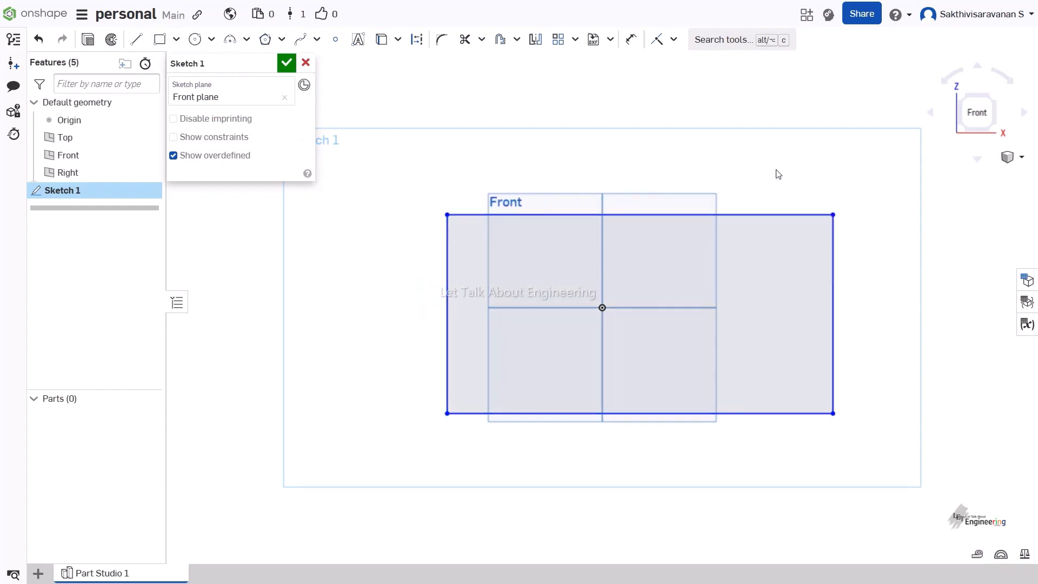
right_click(773, 169)
click(800, 190)
right_click(787, 159)
click(805, 171)
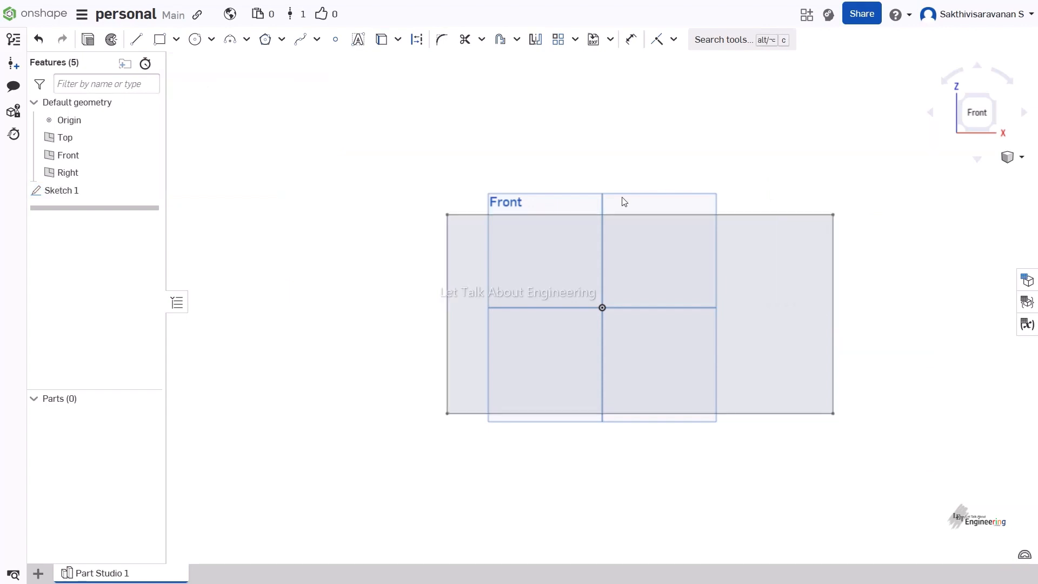
- Extrude the rectangle as a new solid with a blind depth of 1 in
mouse_move(621, 200)
right_down()
mouse_move(598, 159)
mouse_move(629, 150)
right_up()
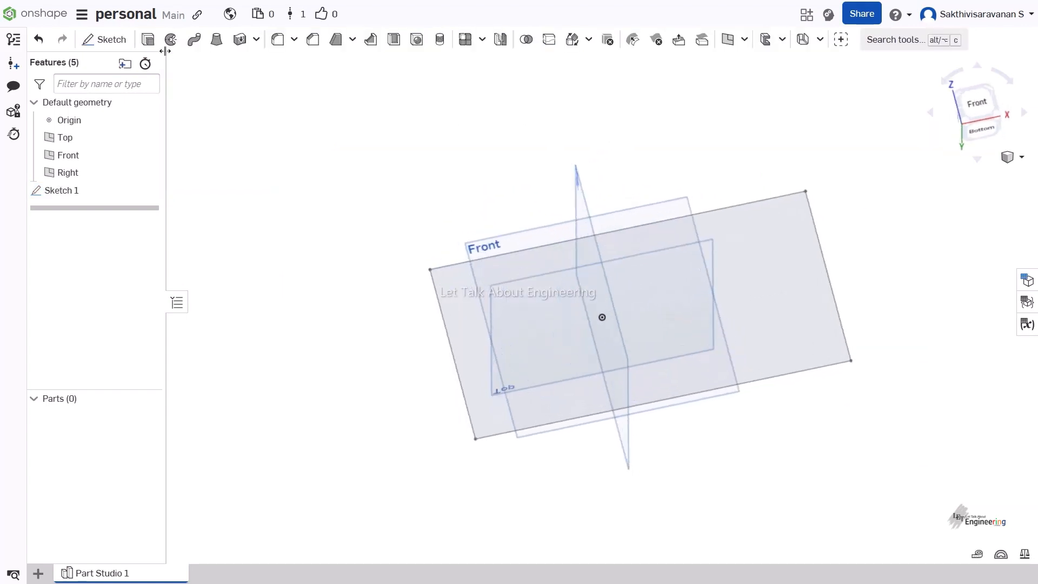
click(147, 38)
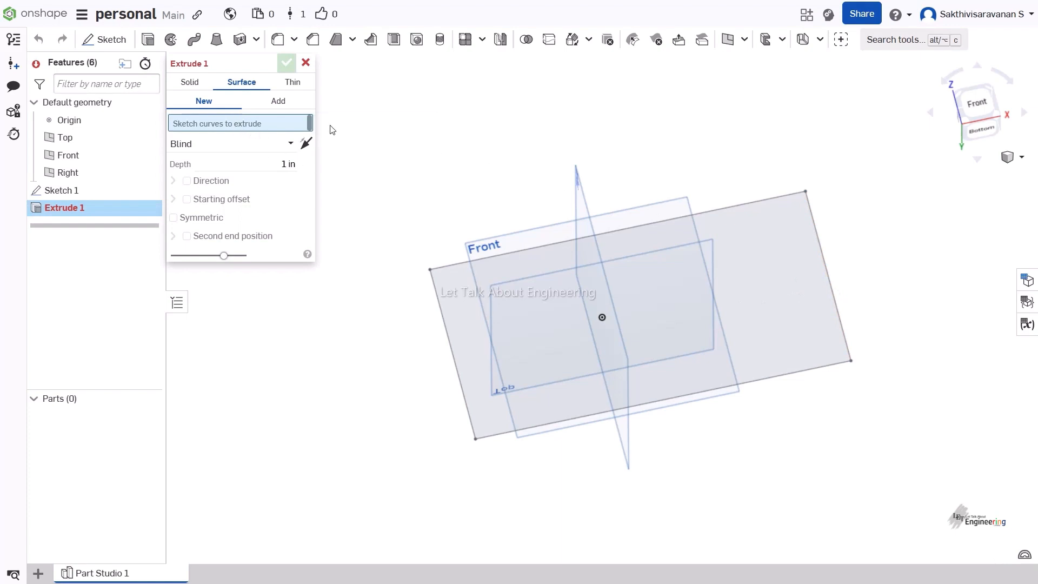
click(187, 85)
click(768, 301)
right_drag(768, 300, 748, 252)
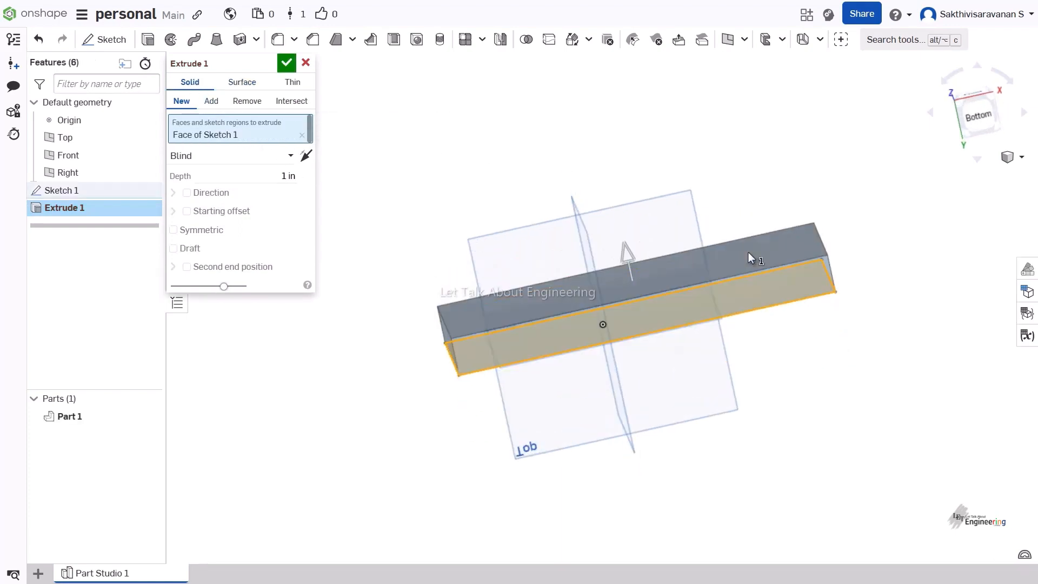
right_drag(663, 244, 663, 251)
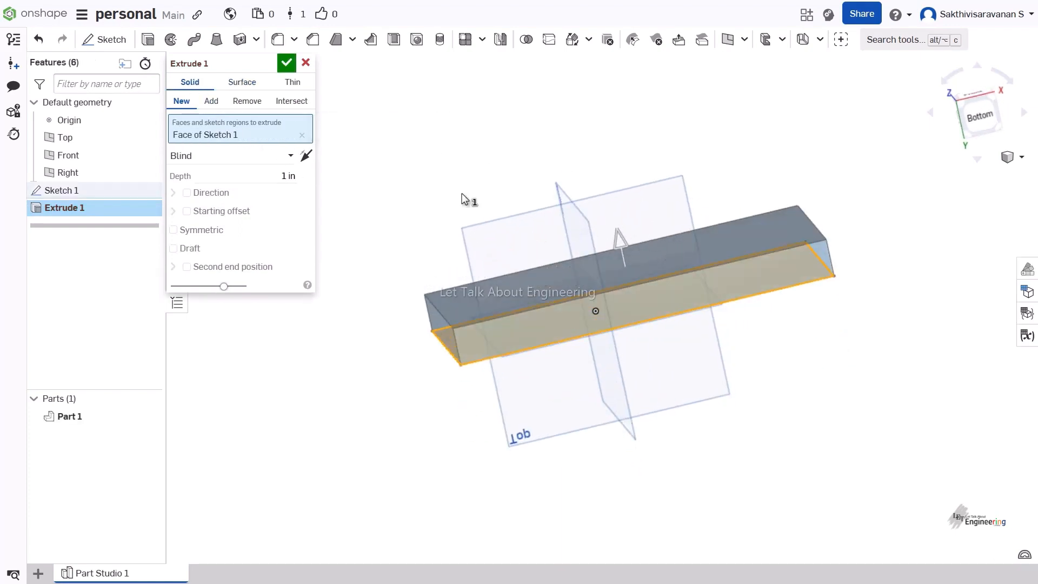
click(261, 176)
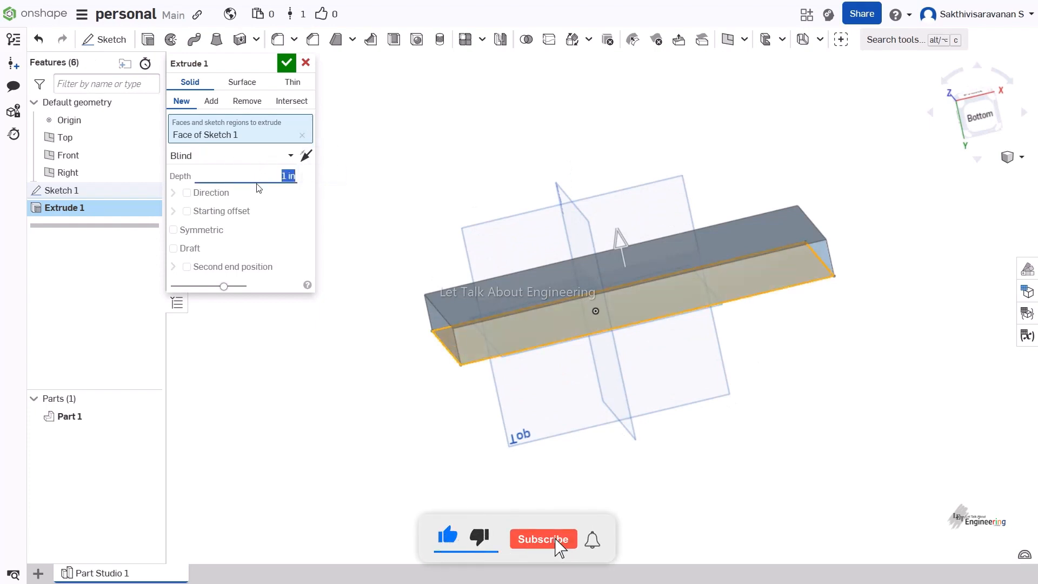
key(Return)
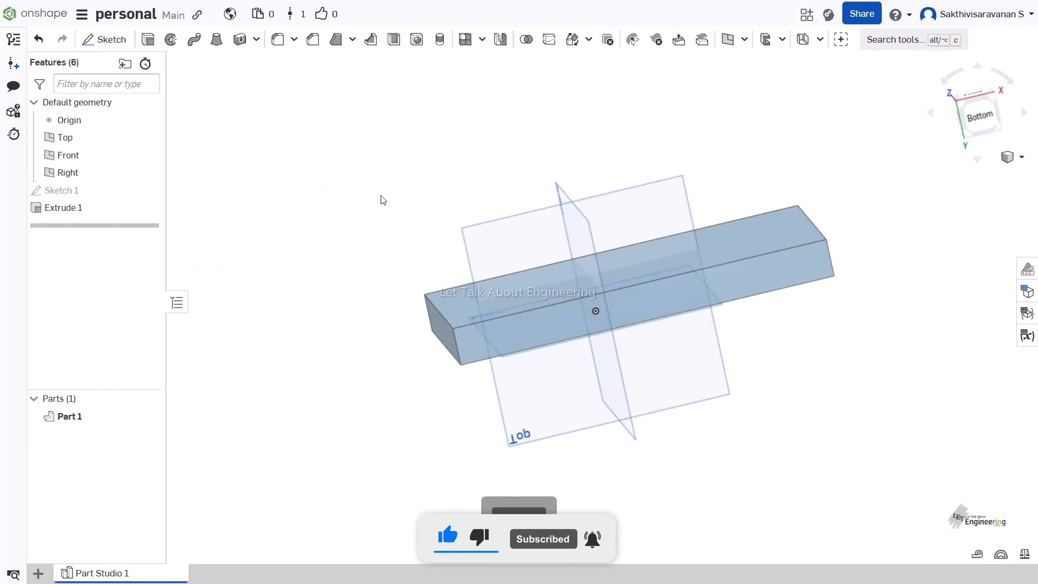
- Start a Thicken on the plate's short end face in the positive X direction, adding to the existing part
right_drag(382, 198, 407, 219)
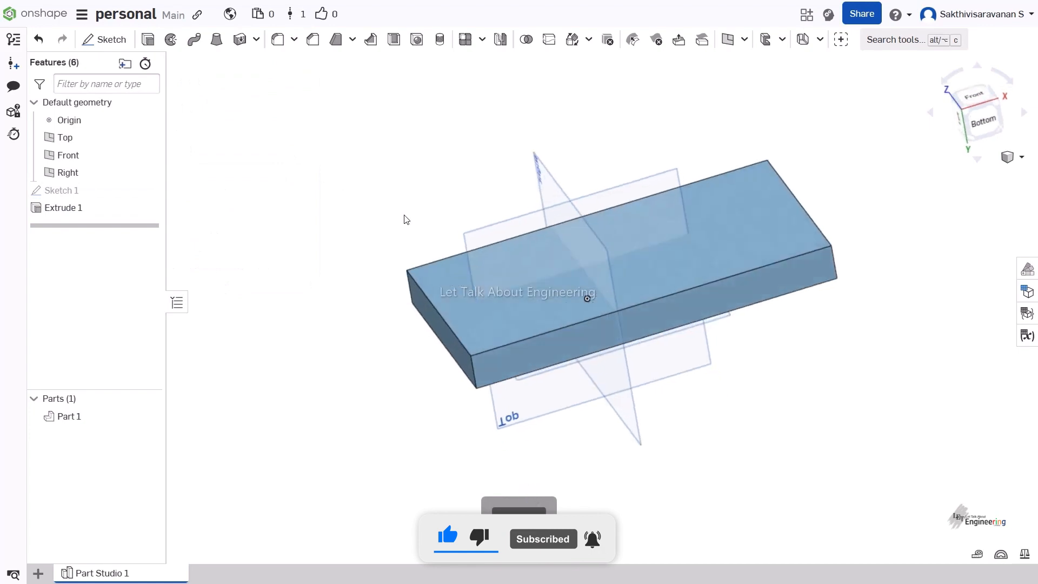
click(256, 39)
click(266, 64)
right_drag(445, 160, 398, 173)
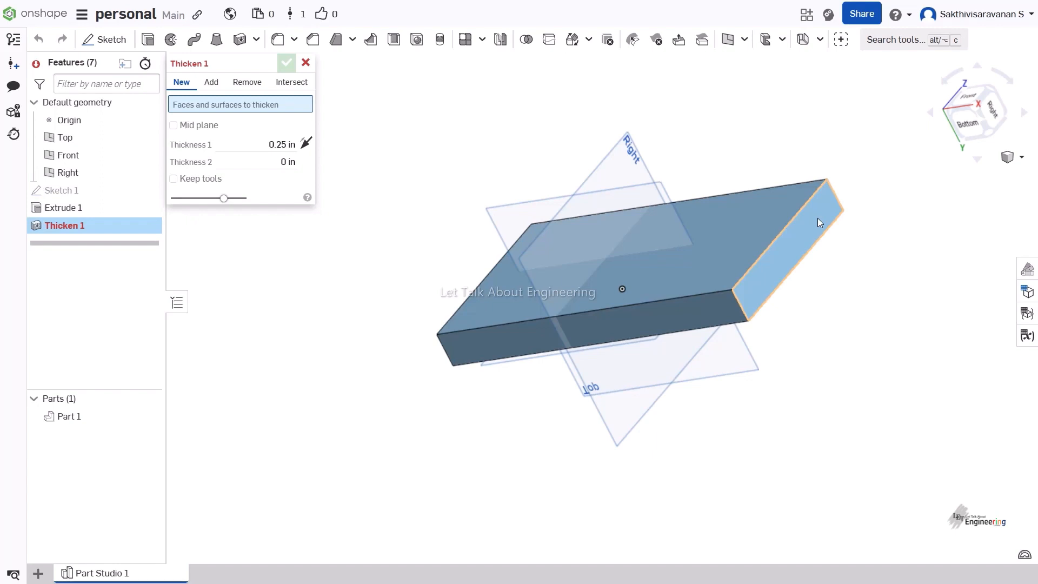
right_drag(601, 361, 666, 383)
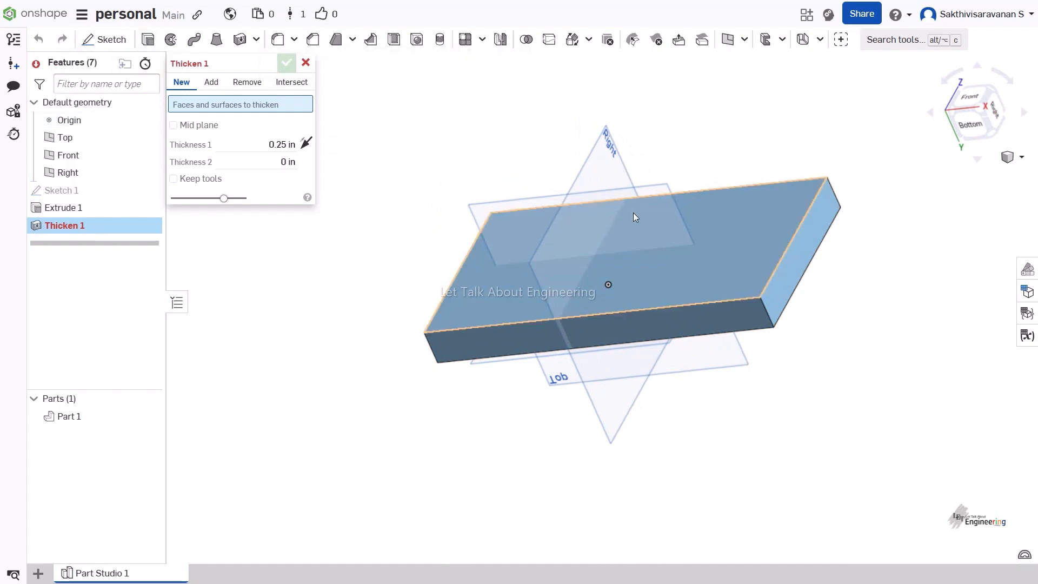
mouse_move(634, 213)
right_down()
mouse_move(603, 201)
mouse_move(624, 205)
right_up()
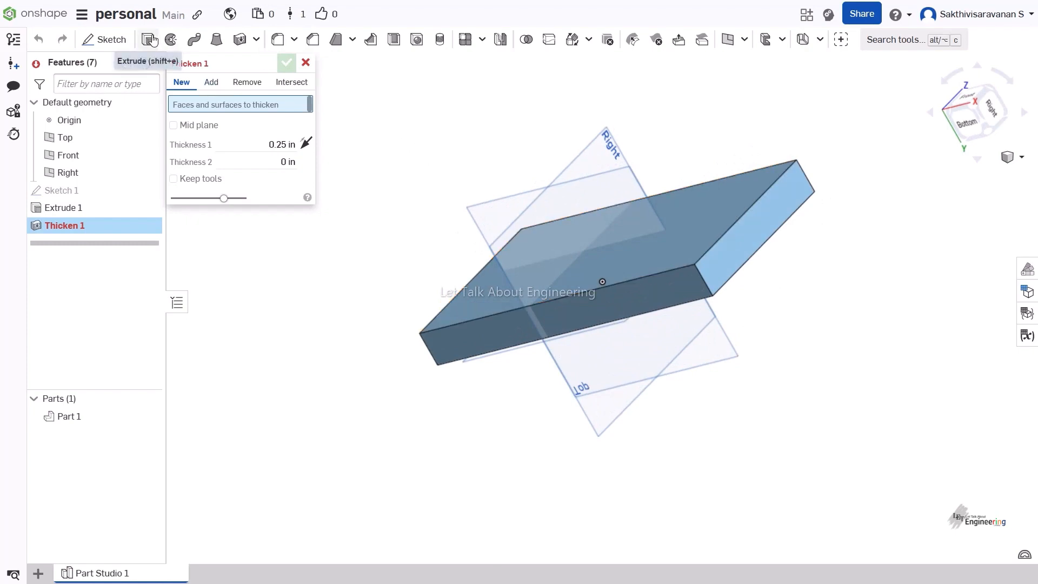
right_drag(823, 301, 564, 211)
scroll(562, 207, up, 5)
scroll(562, 207, down, 8)
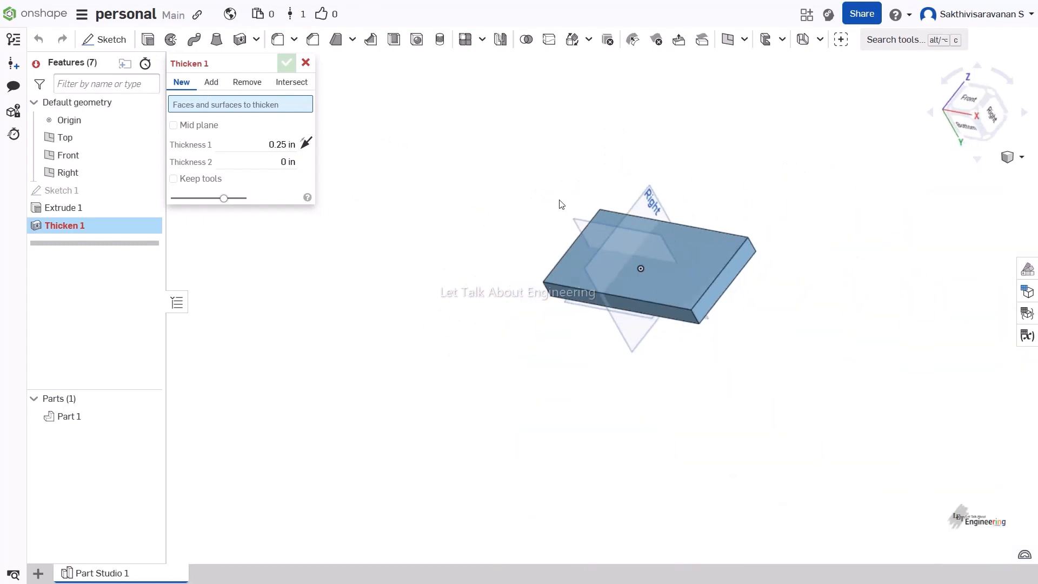
right_drag(638, 265, 751, 297)
scroll(718, 277, down, 4)
scroll(718, 276, up, 6)
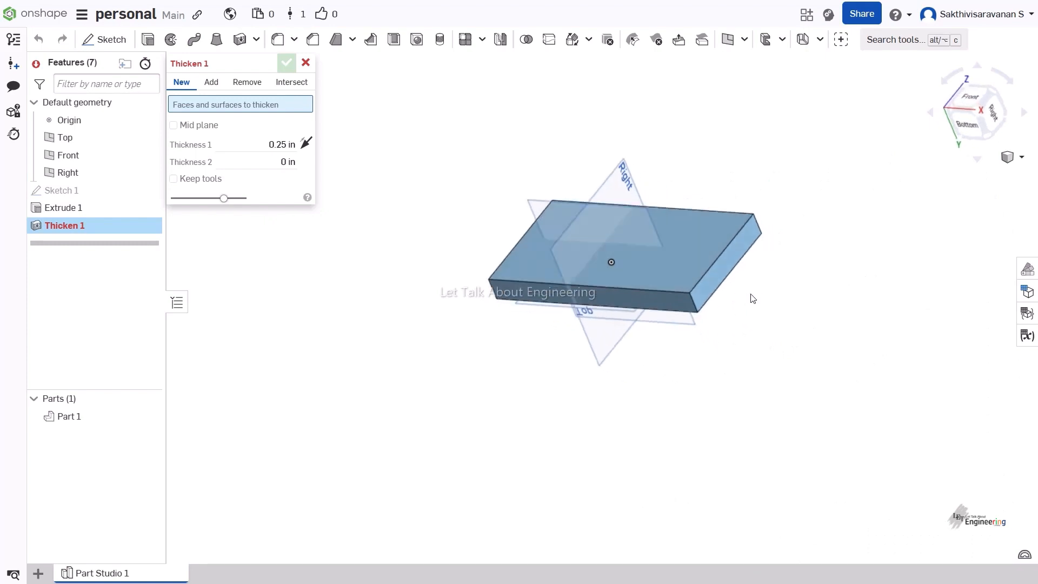
scroll(725, 240, up, 6)
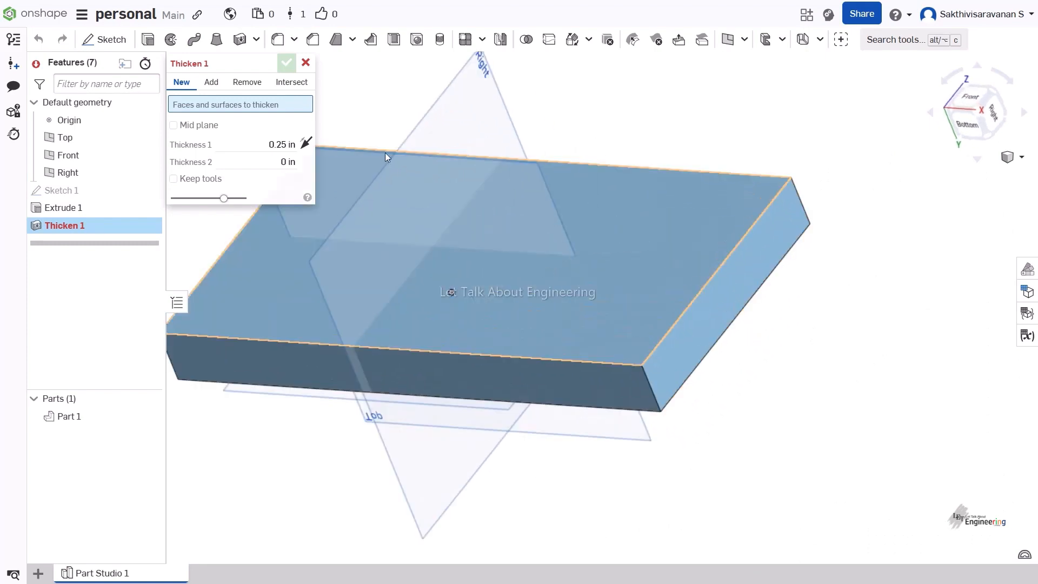
click(715, 317)
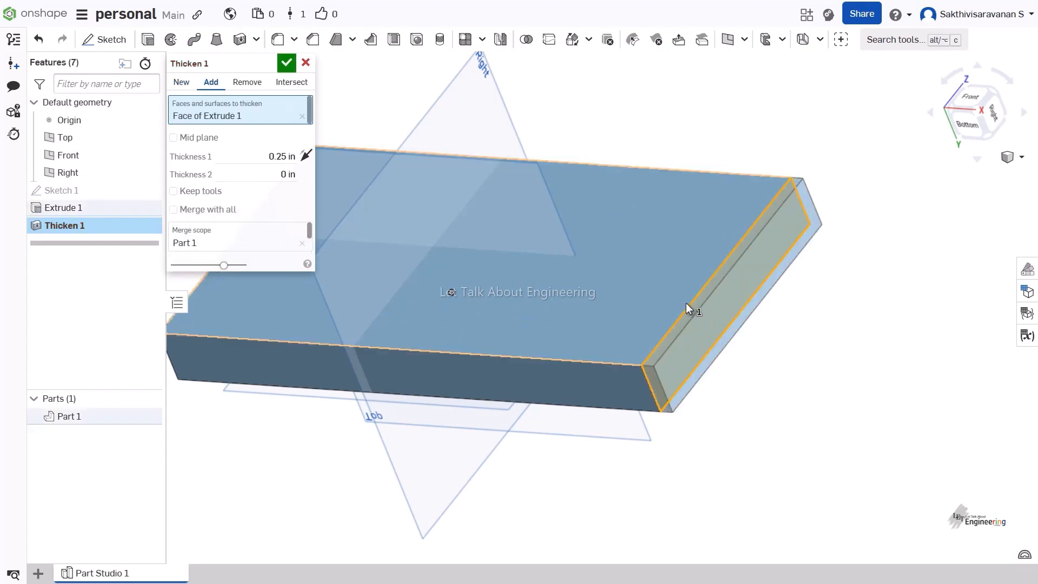
right_drag(686, 303, 709, 298)
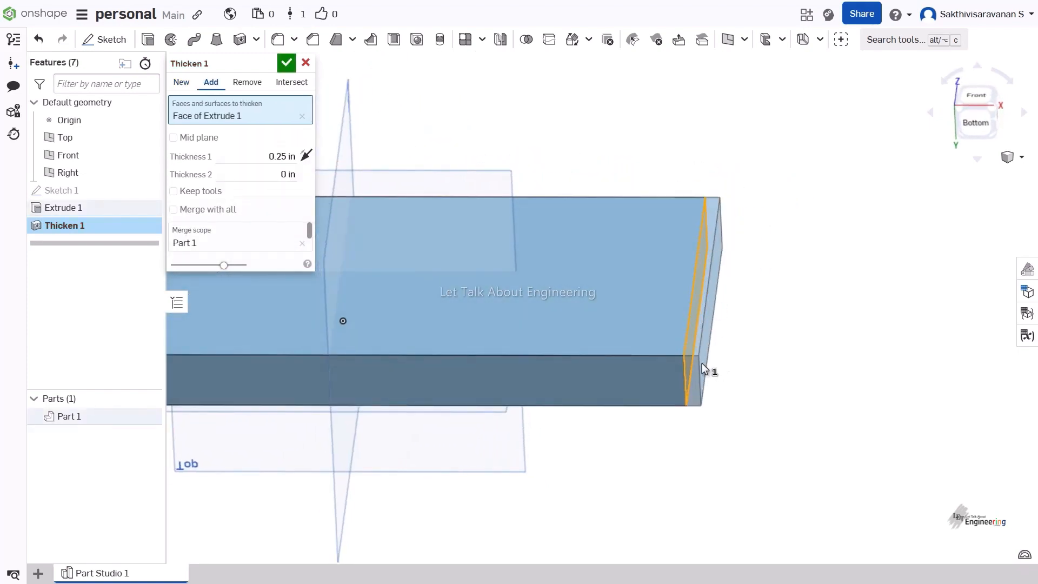
scroll(697, 360, up, 3)
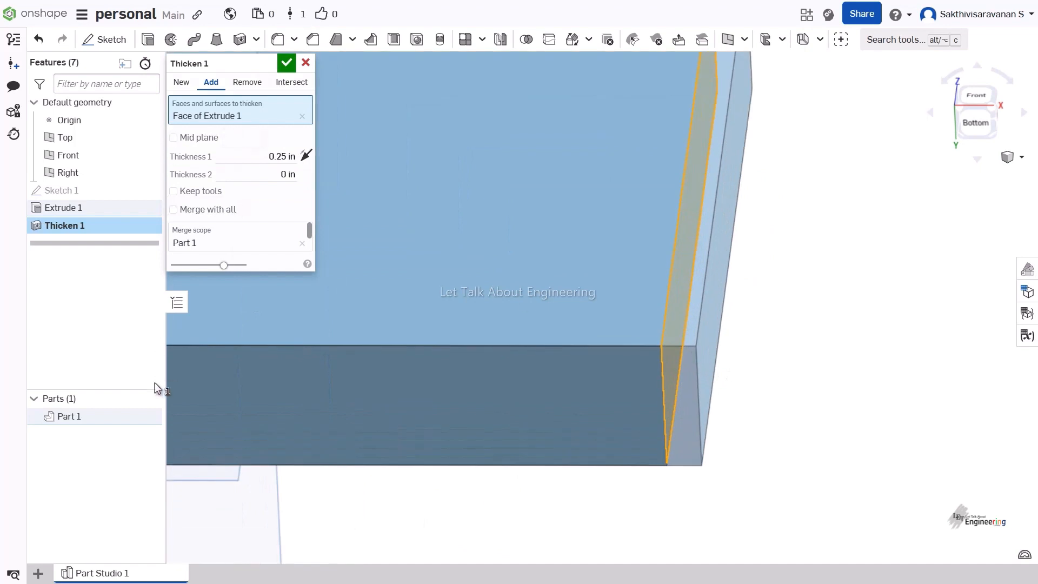
- Set Thickness 1 of the thickened end face to 1 in and accept the feature
click(254, 156)
key(Up)
key(Up)
key(Up)
key(Up)
key(Up)
key(Up)
key(Up)
key(Up)
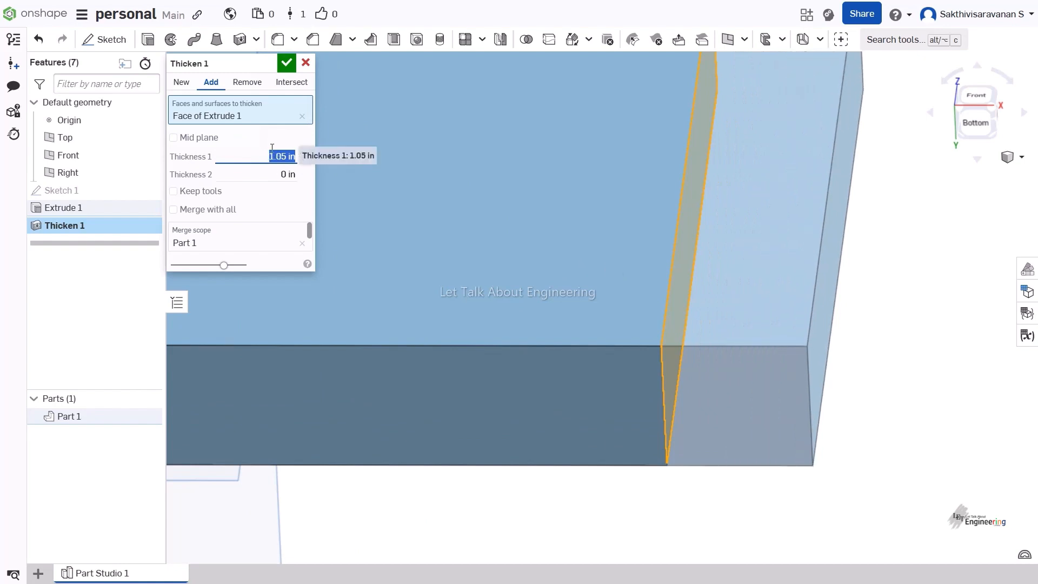
text(1)
key(Return)
right_drag(838, 315, 751, 278)
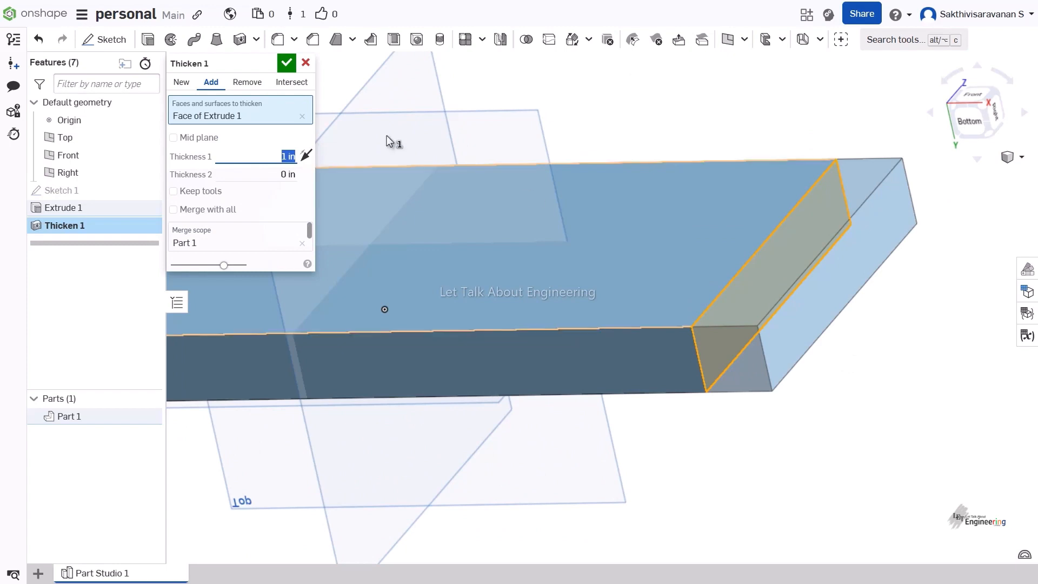
click(286, 63)
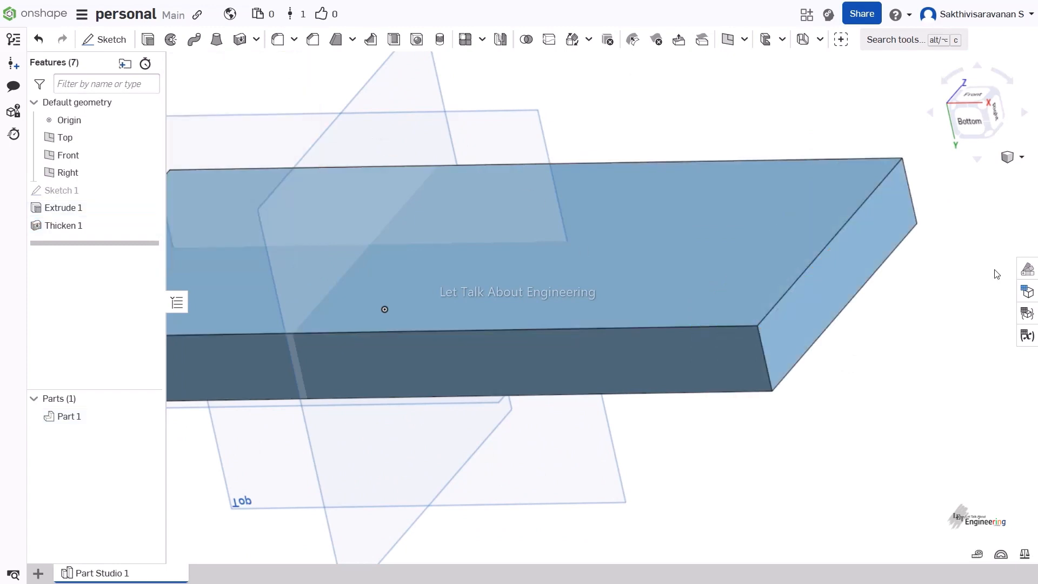
- Examine the thickened plate from several angles and check which geometry belongs to Part 1
mouse_move(837, 314)
right_down()
mouse_move(808, 300)
mouse_move(829, 313)
right_up()
scroll(635, 283, up, 2)
scroll(635, 281, down, 5)
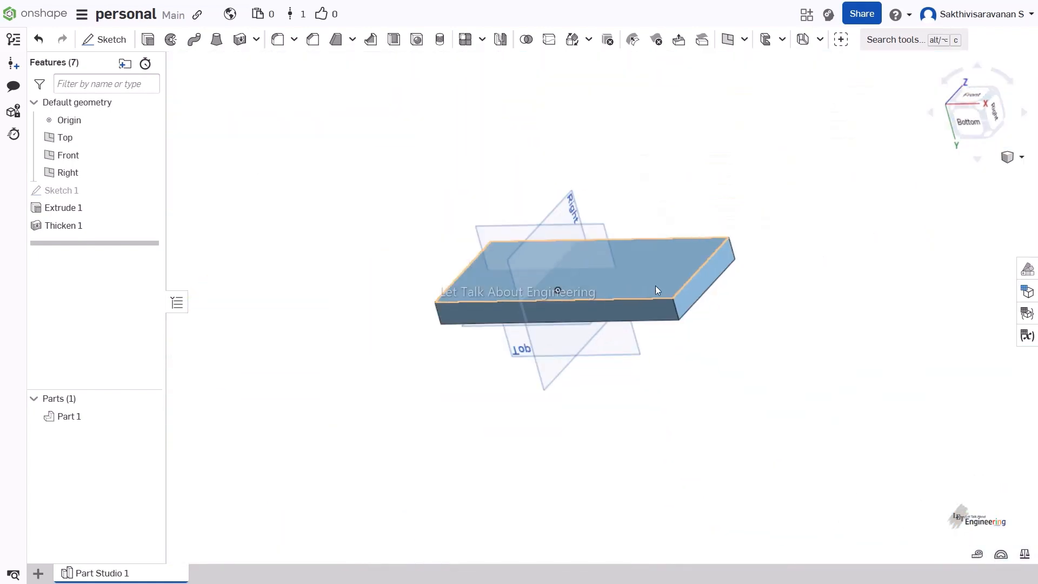
right_drag(655, 285, 666, 305)
scroll(666, 305, up, 3)
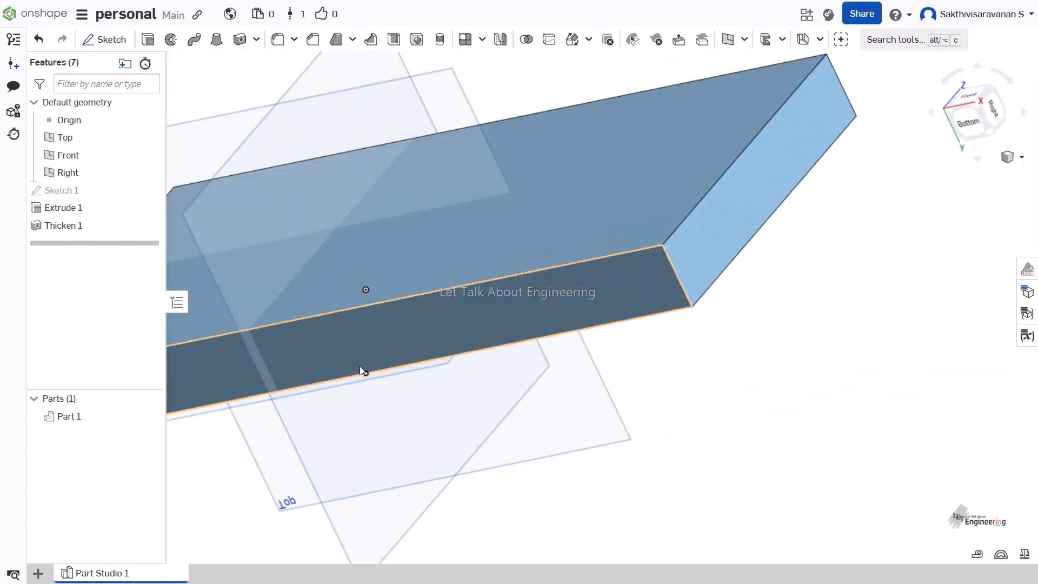
click(69, 417)
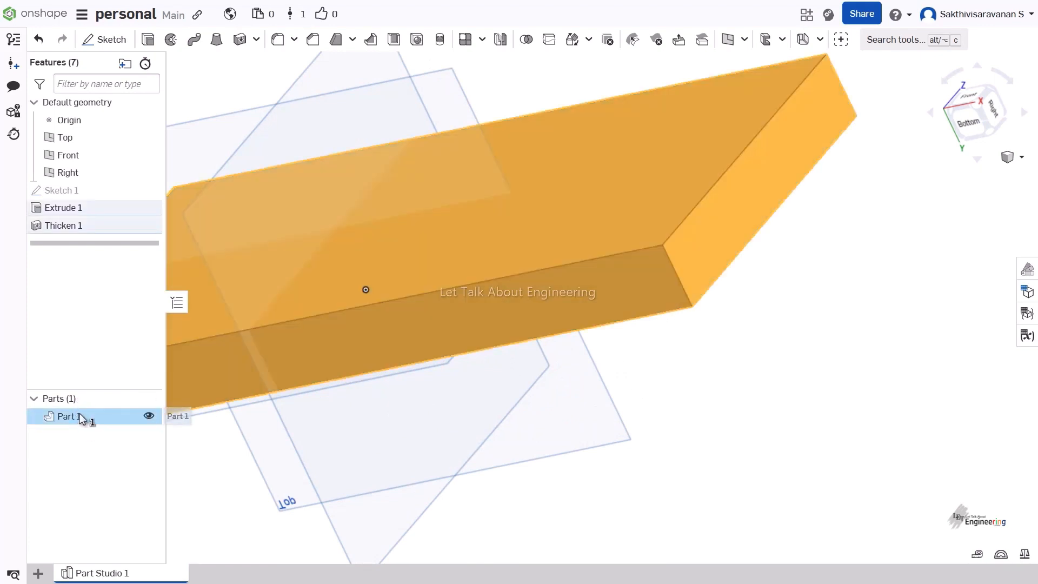
click(631, 383)
scroll(607, 378, up, 3)
scroll(607, 378, down, 7)
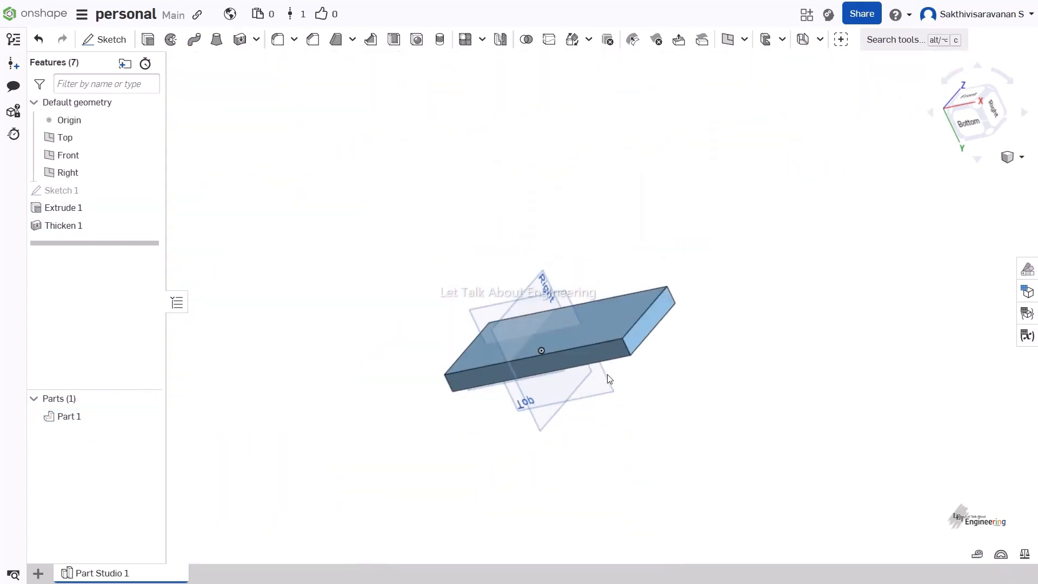
mouse_move(607, 378)
right_down()
mouse_move(639, 396)
mouse_move(622, 379)
right_up()
right_drag(514, 286, 447, 306)
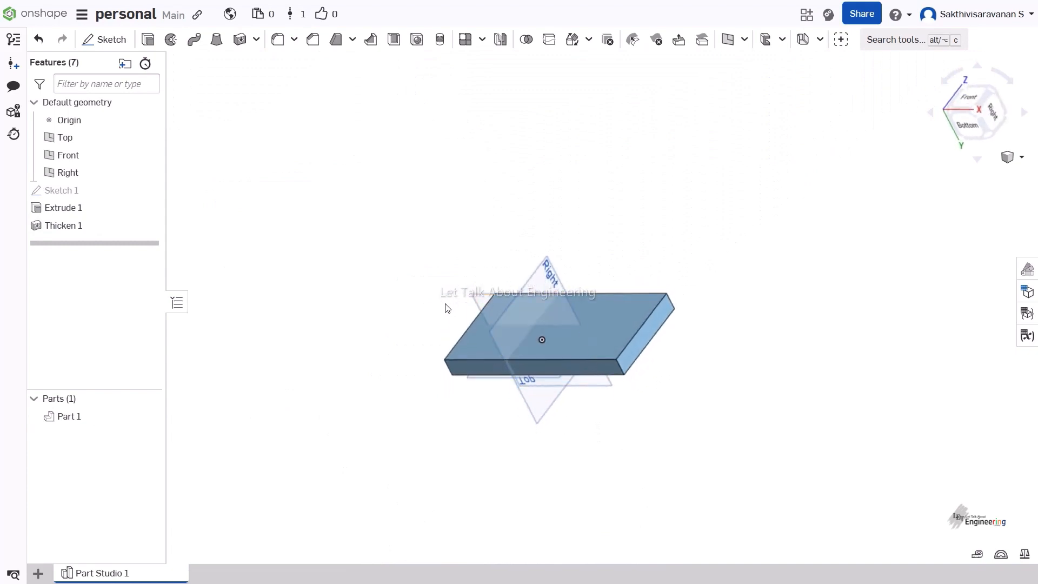
scroll(546, 342, up, 2)
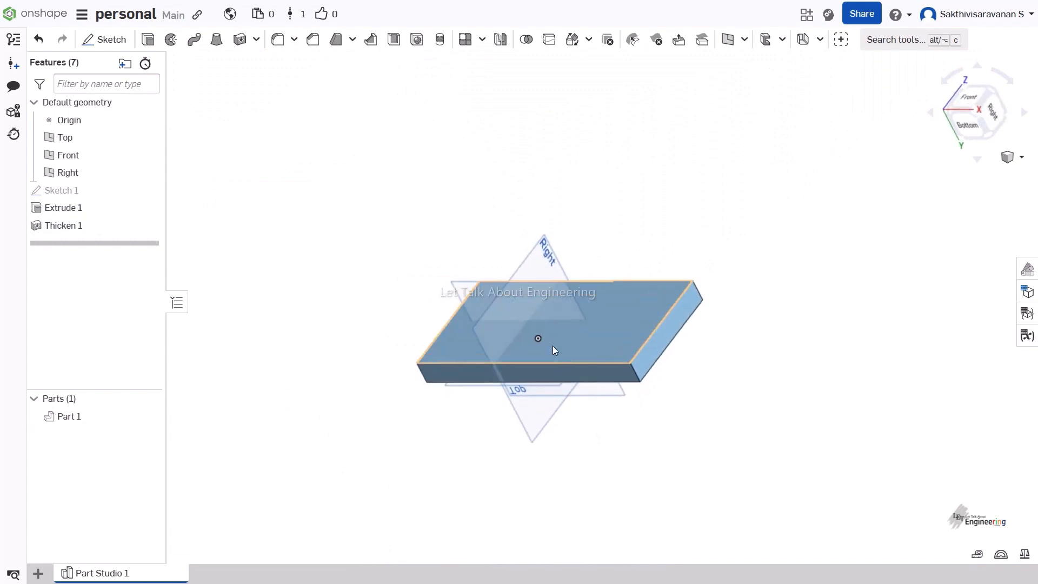
- Delete the Thicken 1 feature from the plate
click(108, 226)
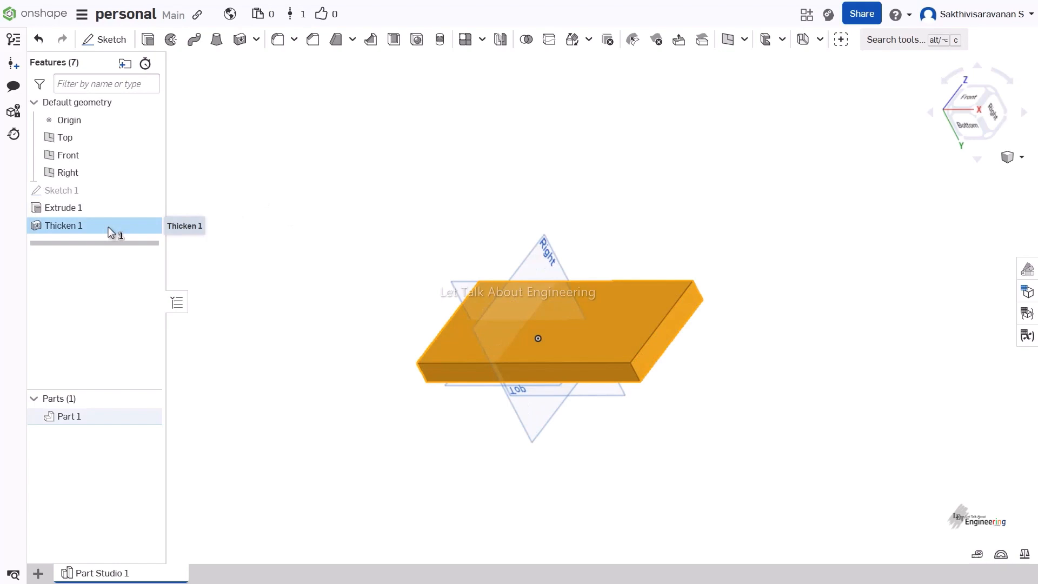
key(Delete)
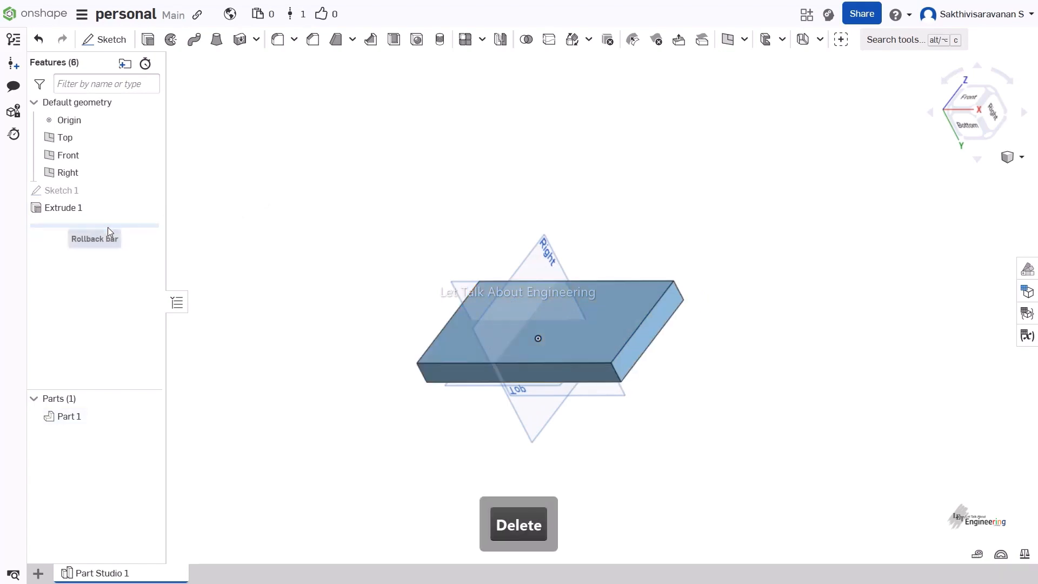
- Replace the solid Extrude 1 with a new 1 in blind surface extrude of the sketch's short edge on the positive X side
click(84, 206)
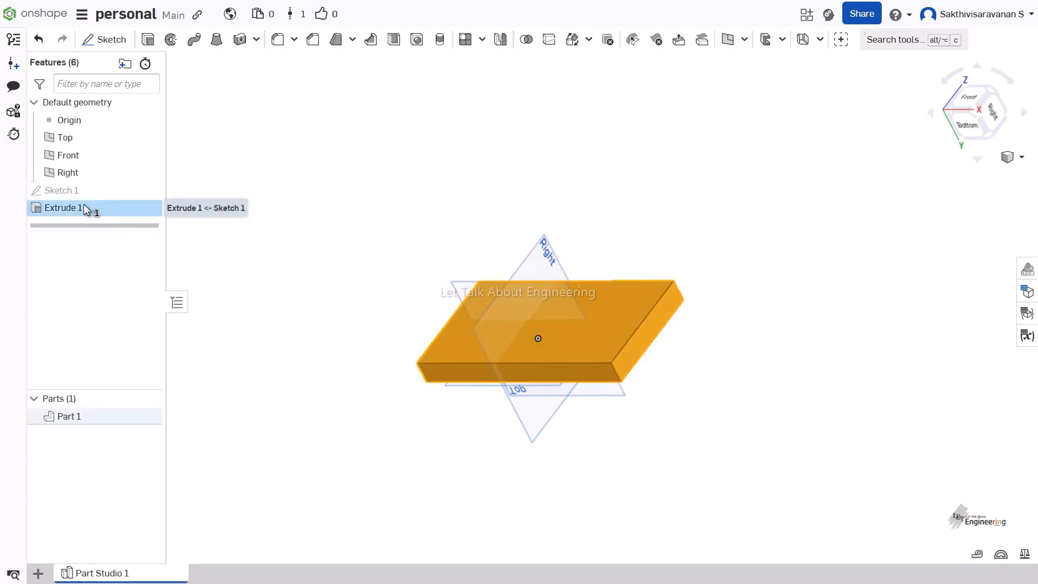
key(Delete)
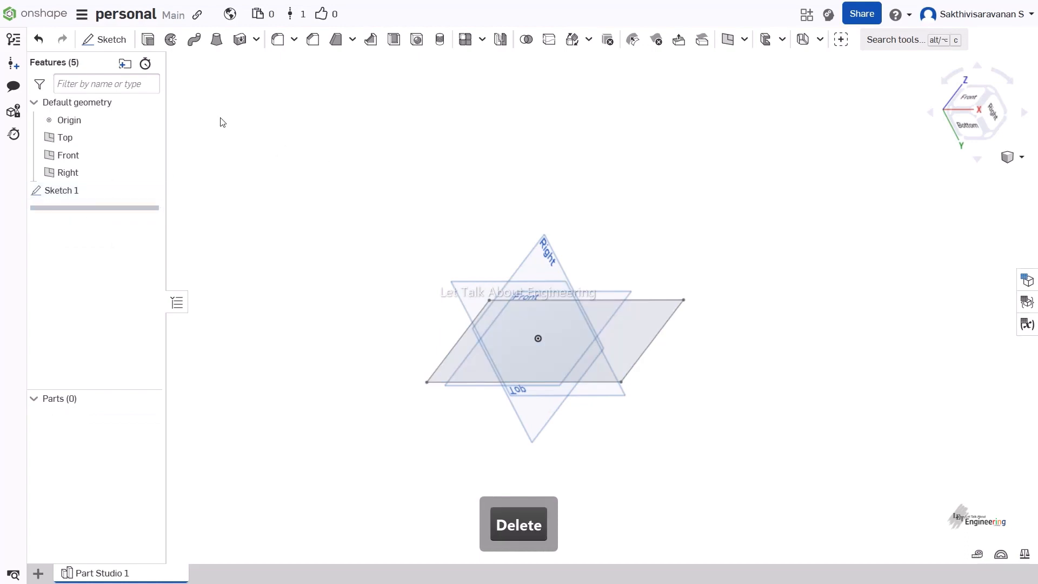
click(148, 39)
click(238, 83)
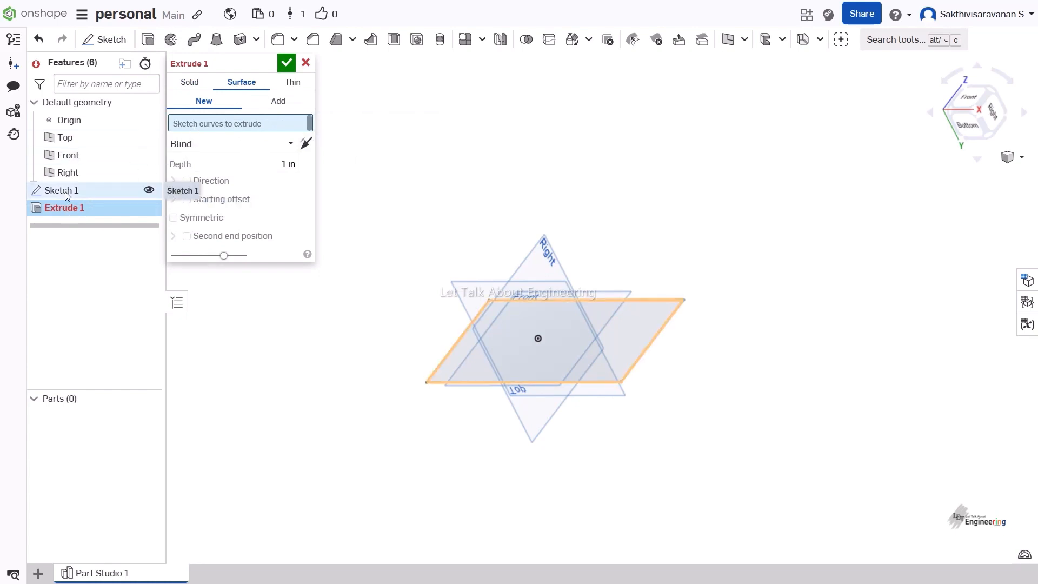
click(61, 190)
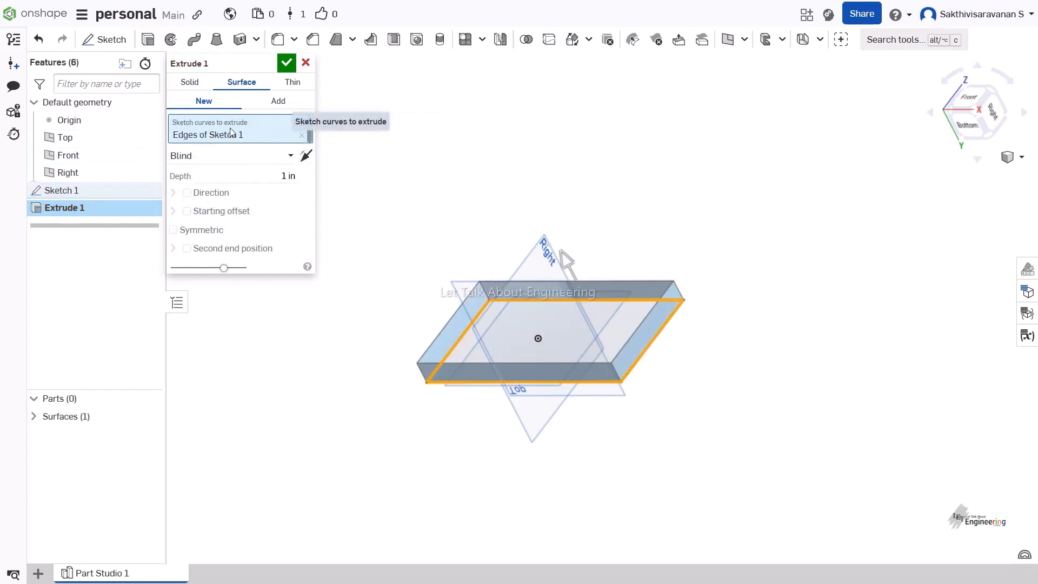
click(302, 135)
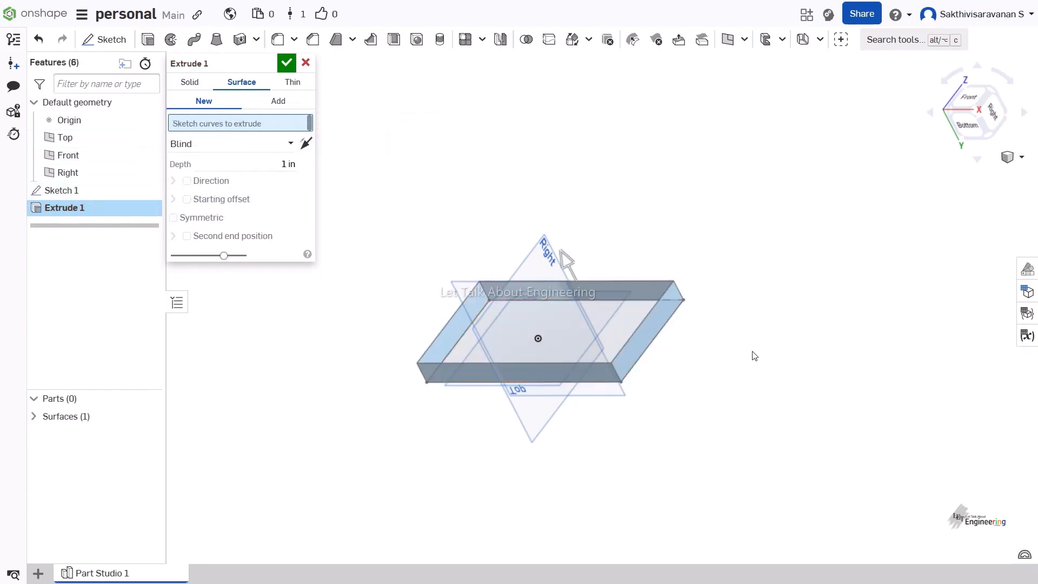
click(659, 335)
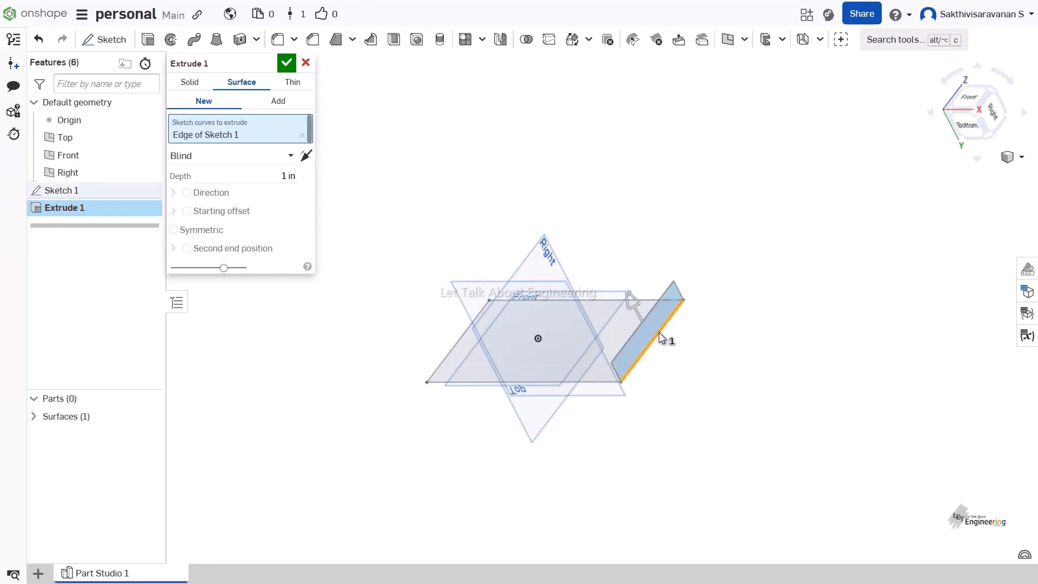
click(286, 62)
- Start a new-body Thicken on the extruded surface
click(256, 39)
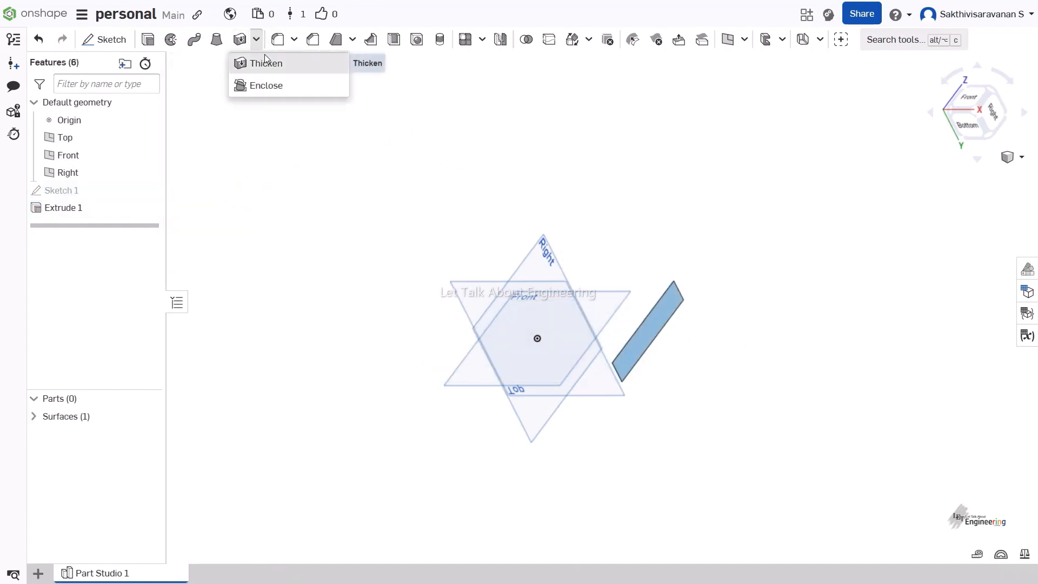
click(265, 59)
right_drag(667, 227, 624, 341)
scroll(623, 344, down, 4)
scroll(625, 345, up, 7)
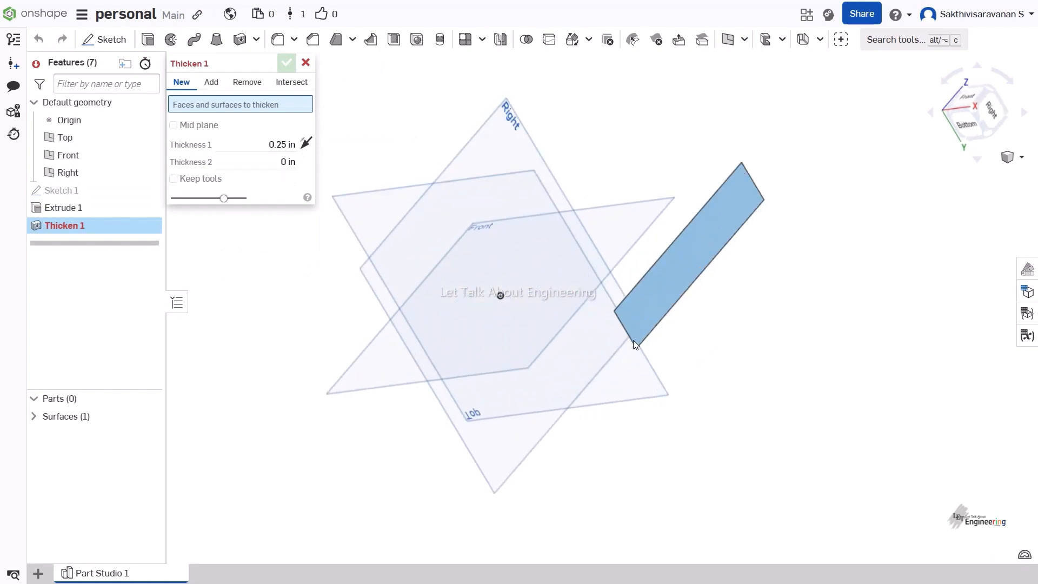
scroll(634, 340, up, 3)
click(630, 316)
- Try larger Thickness 1 values up to 0.75 in on the surface while viewing it from another angle
scroll(546, 324, down, 5)
right_drag(568, 324, 615, 306)
scroll(591, 306, up, 3)
scroll(591, 301, down, 3)
scroll(590, 300, up, 5)
scroll(591, 300, down, 5)
scroll(252, 157, up, 5)
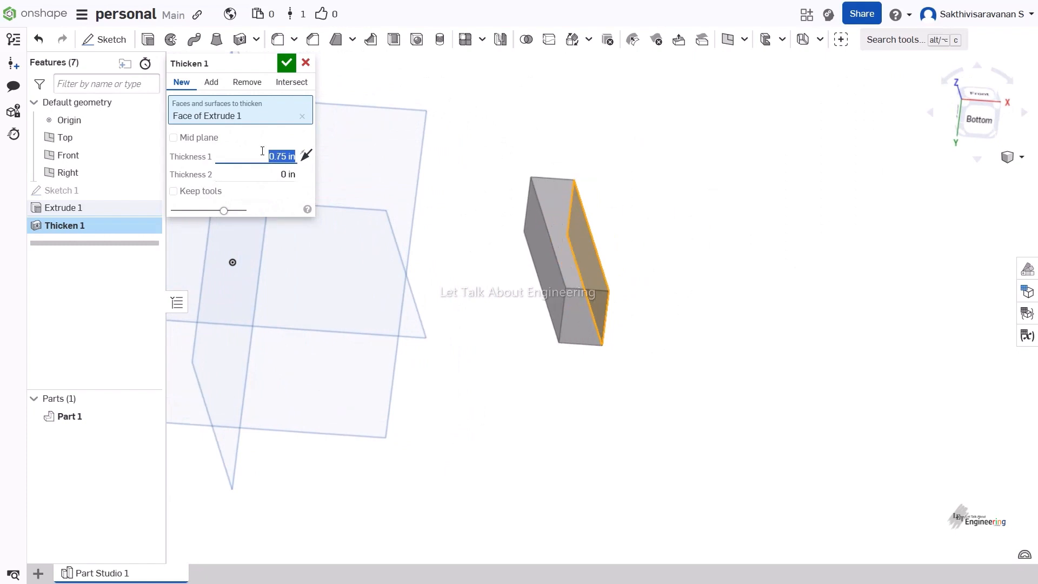
- Thicken the surface symmetrically with the Mid plane option and inspect its end up close
click(209, 142)
right_drag(665, 215, 640, 216)
right_drag(666, 274, 545, 306)
scroll(543, 303, up, 5)
scroll(543, 303, up, 1)
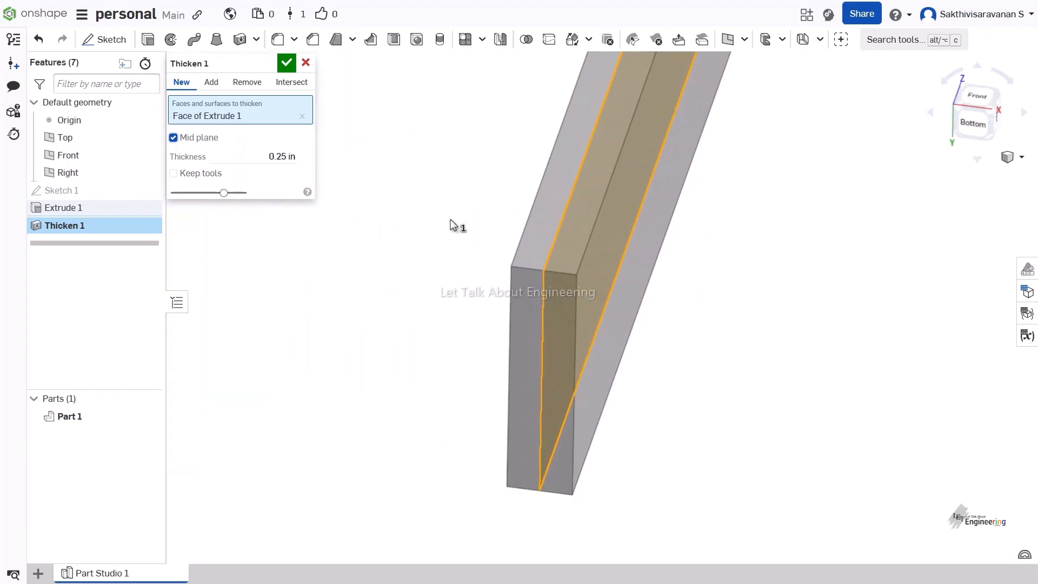
- Try a mid-plane thickness of 1.15 in and return it to 0.25 in
click(268, 156)
scroll(268, 157, up, 9)
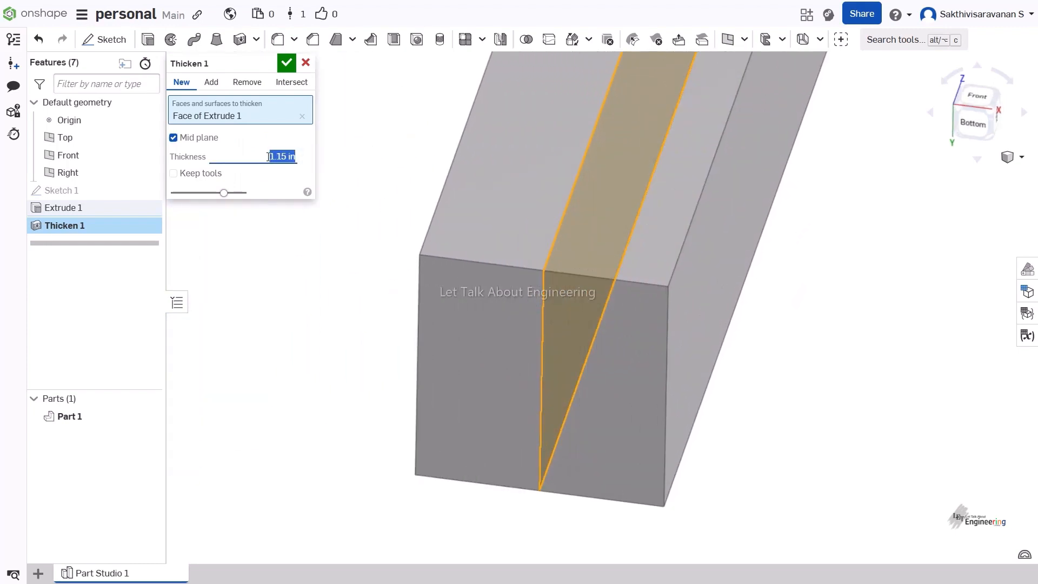
scroll(268, 157, down, 9)
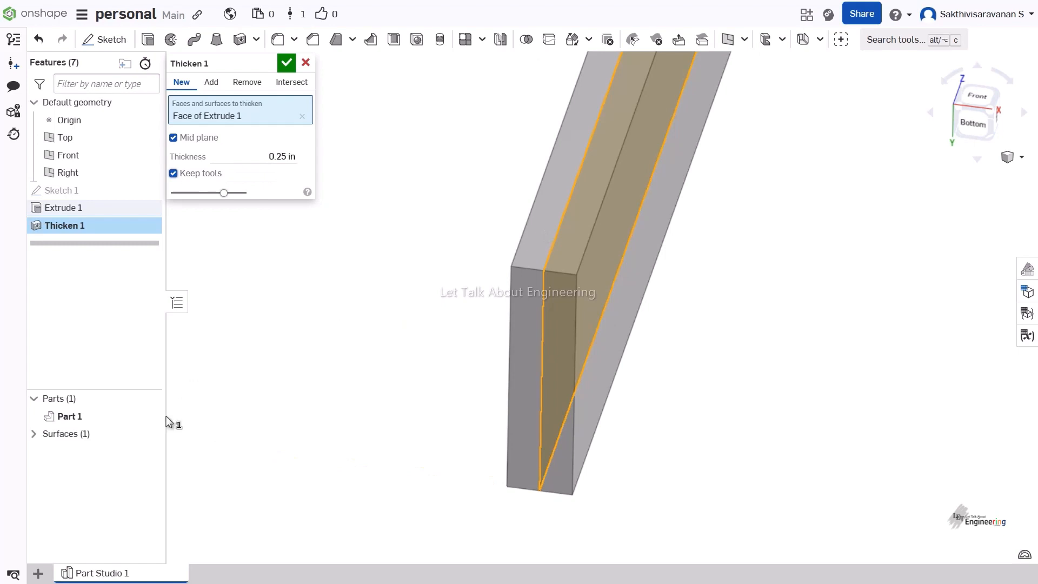
- Enable Keep tools, check the surface bodies for the retained source surface, and accept the Thicken
click(34, 435)
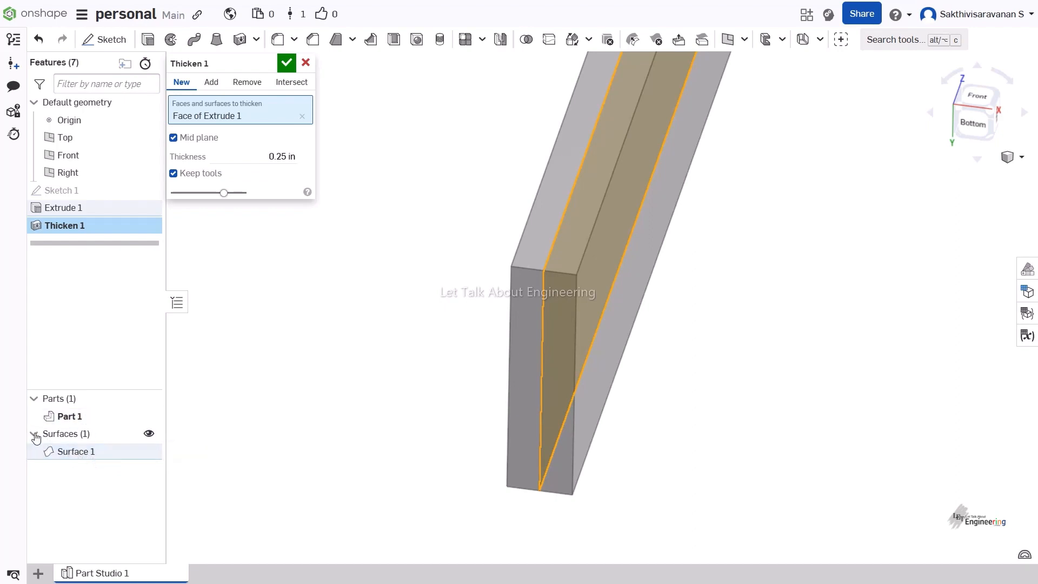
click(35, 435)
scroll(401, 356, down, 5)
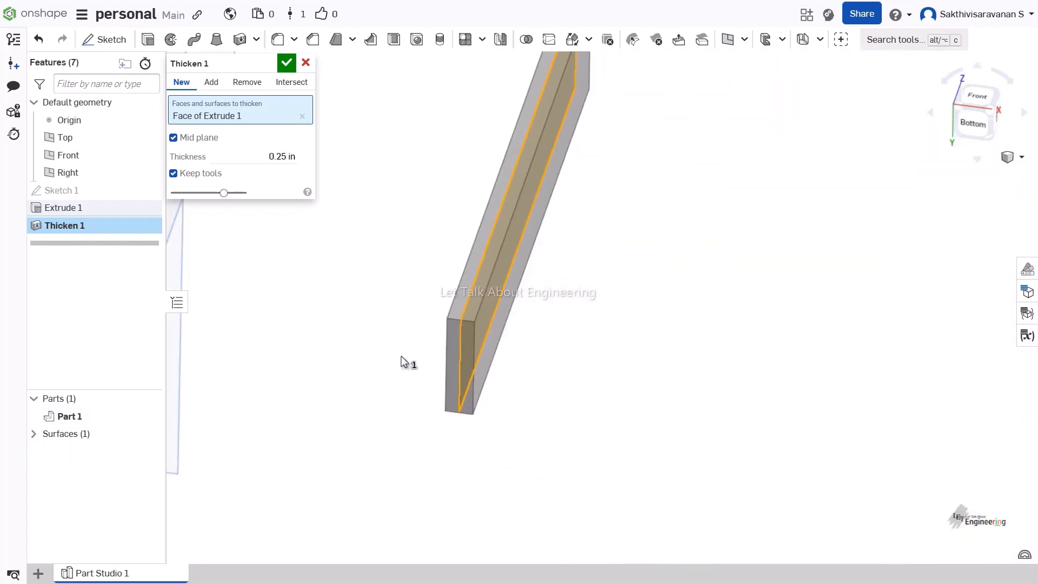
click(287, 63)
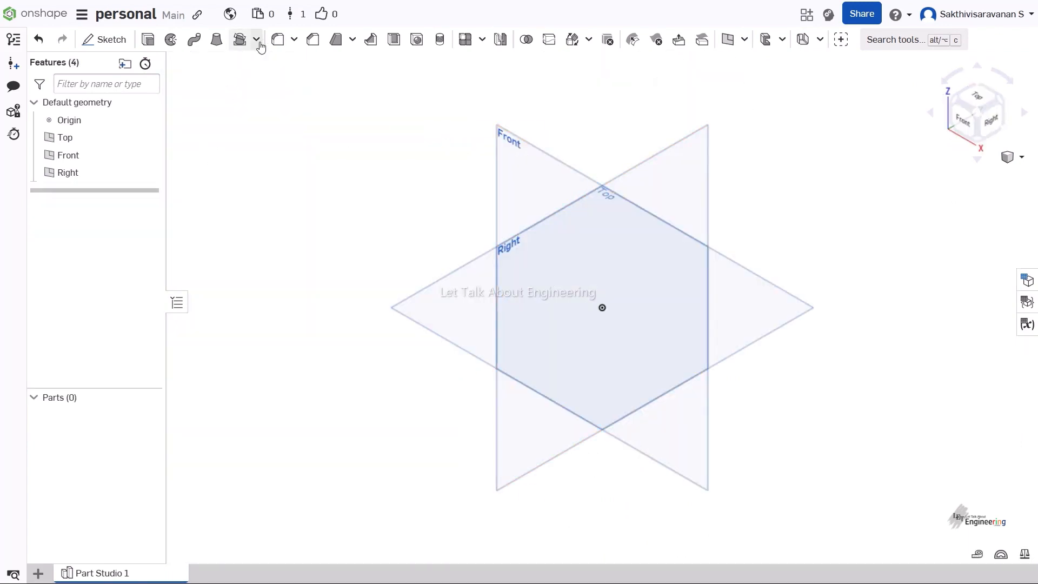
click(258, 40)
click(276, 167)
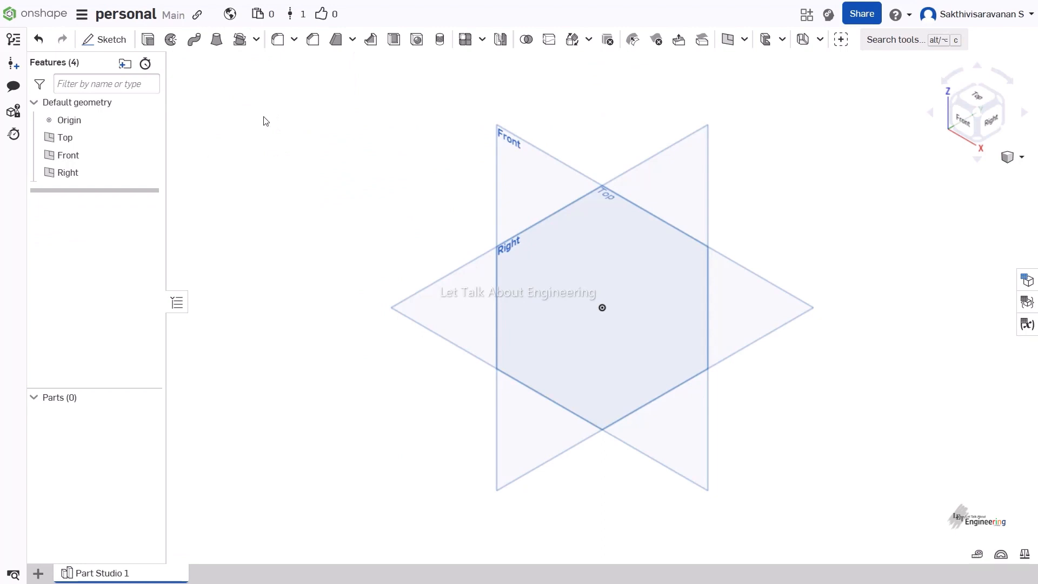
- Start a sketch on the Front plane, viewed normal, and draw a vertical line about 6.4 in long through the origin
click(120, 41)
click(497, 145)
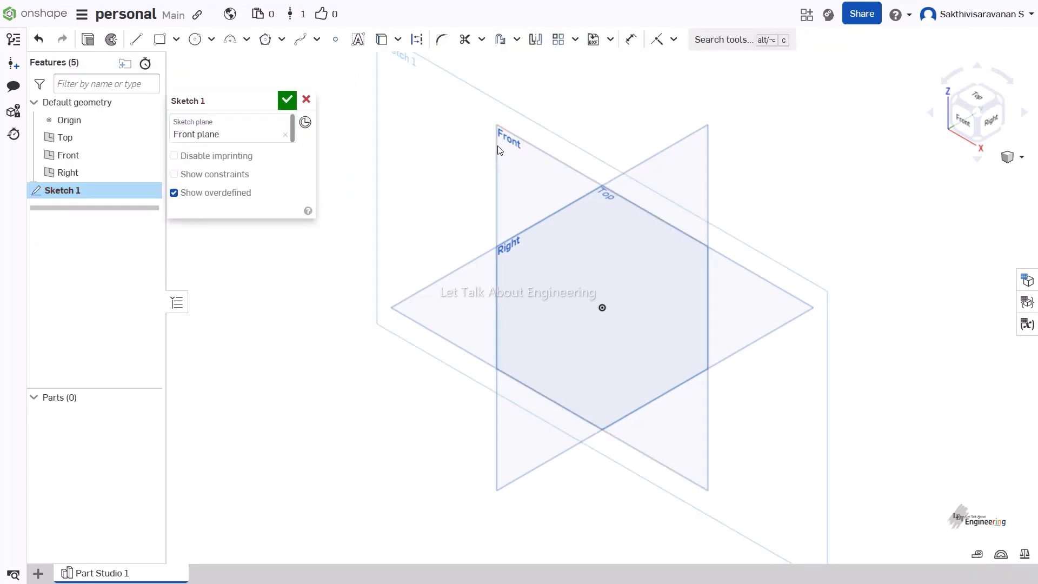
right_click(439, 133)
click(478, 250)
right_click(452, 199)
click(470, 324)
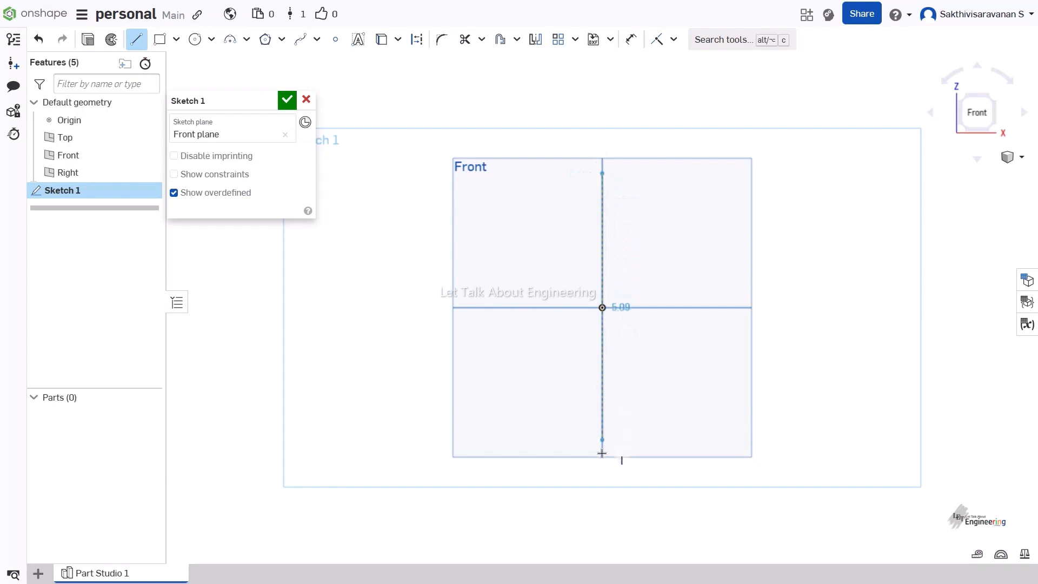
click(601, 494)
right_click(693, 334)
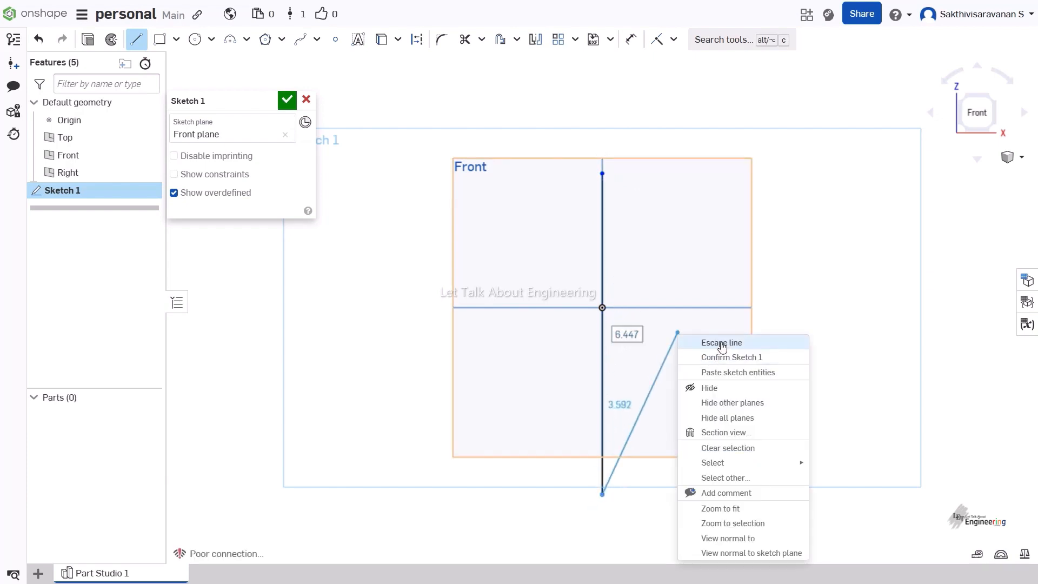
click(722, 345)
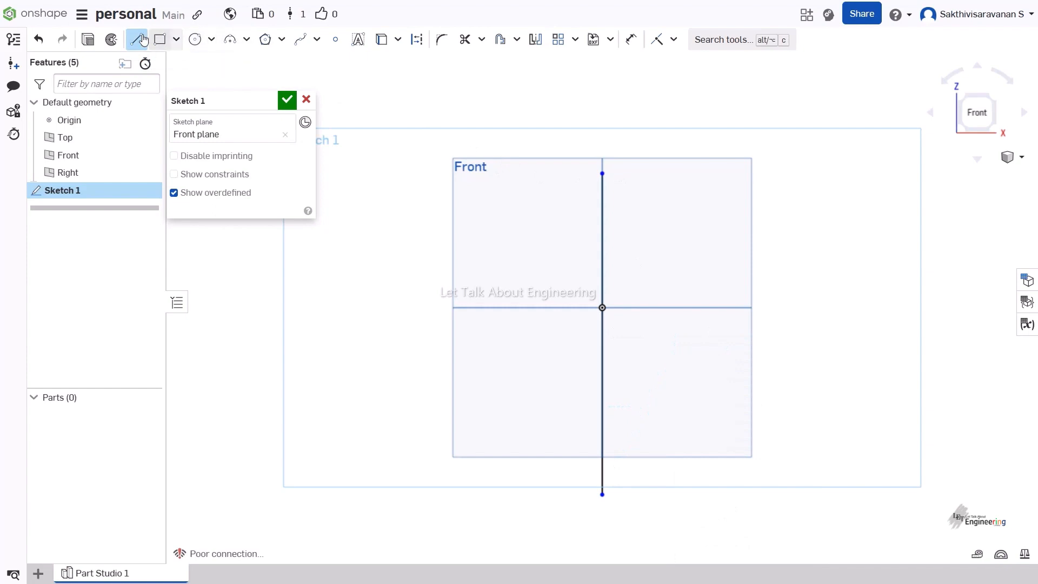
- Draw horizontal lines toward negative X from both ends of the vertical line, the lower one shorter at about 1.7 in
click(423, 173)
right_click(483, 246)
click(533, 263)
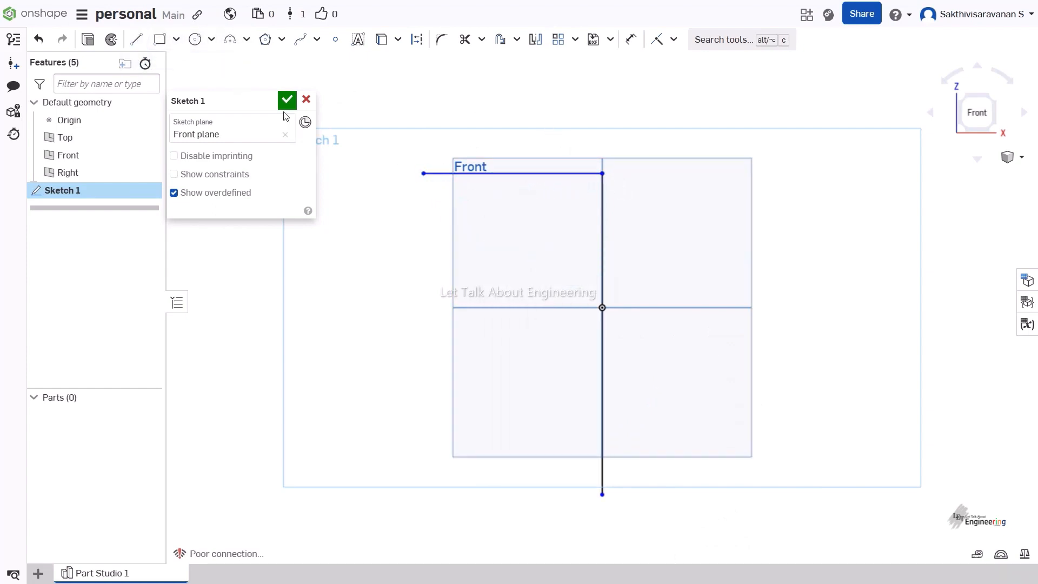
click(601, 494)
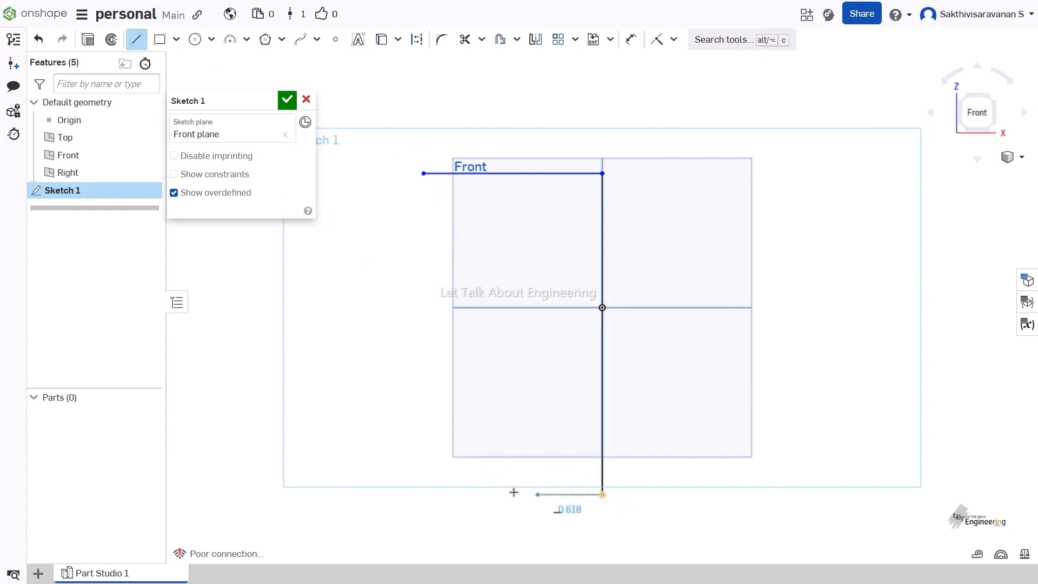
click(519, 494)
right_click(544, 419)
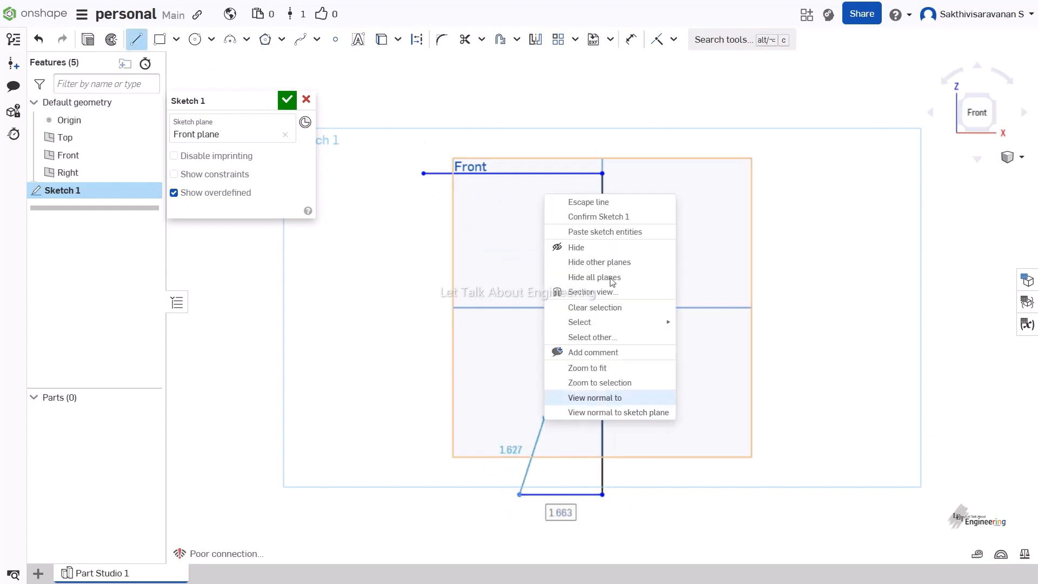
click(557, 202)
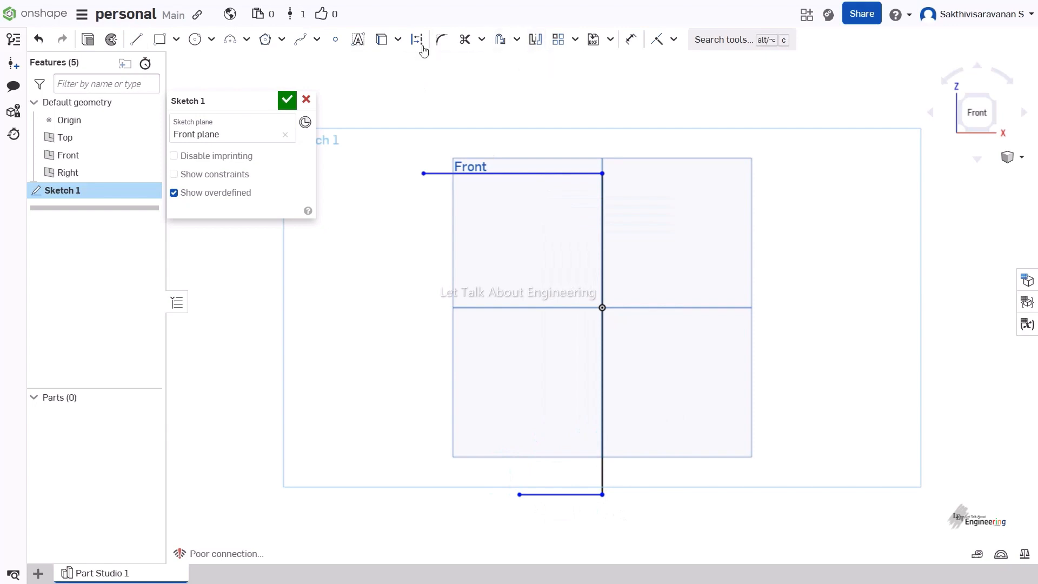
- Close the profile with an inward-curving spline through three intermediate points, joining the free ends of the two horizontal lines
click(300, 39)
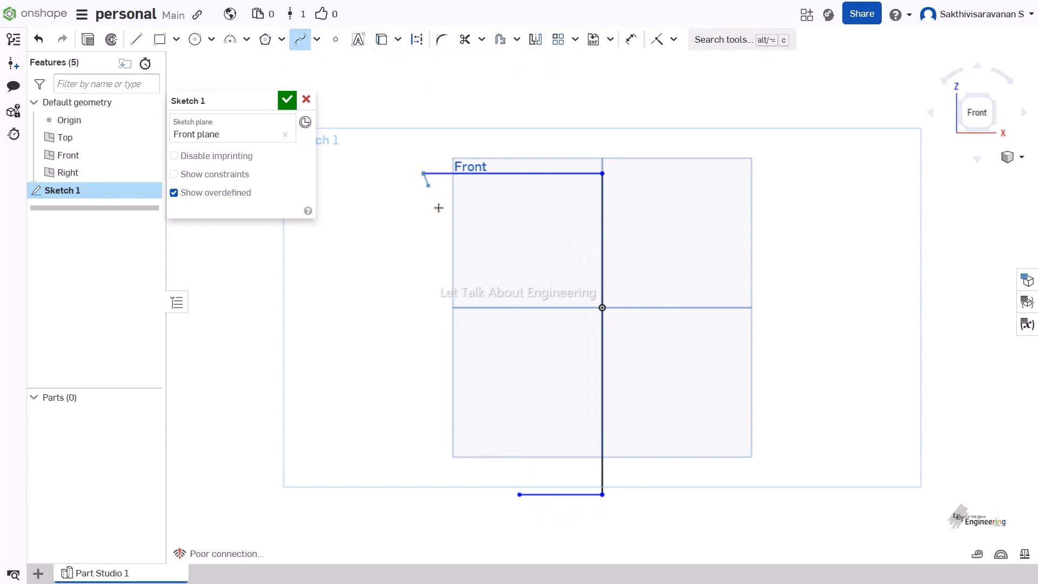
click(501, 338)
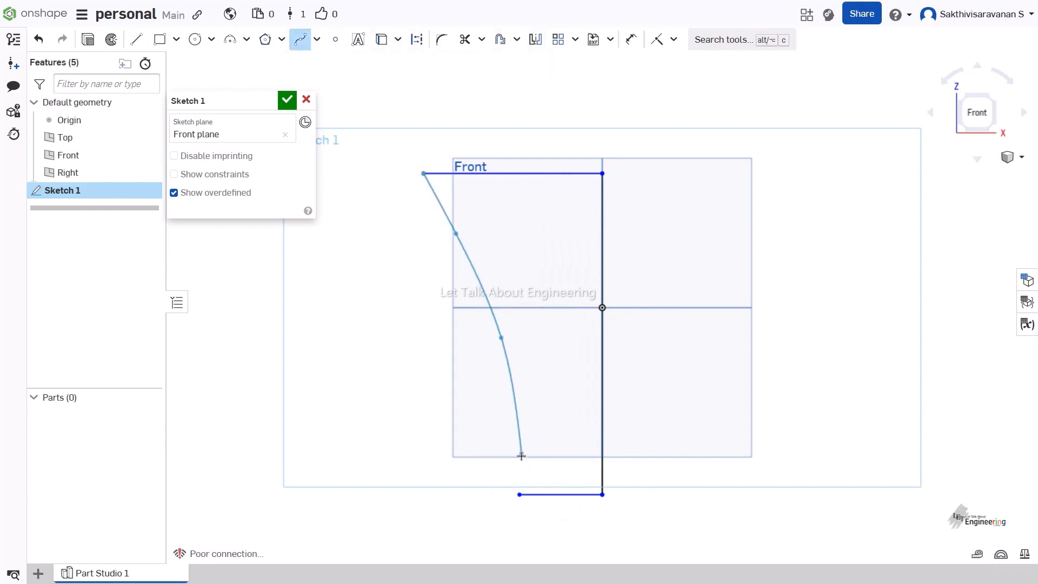
click(521, 453)
click(519, 496)
right_click(595, 413)
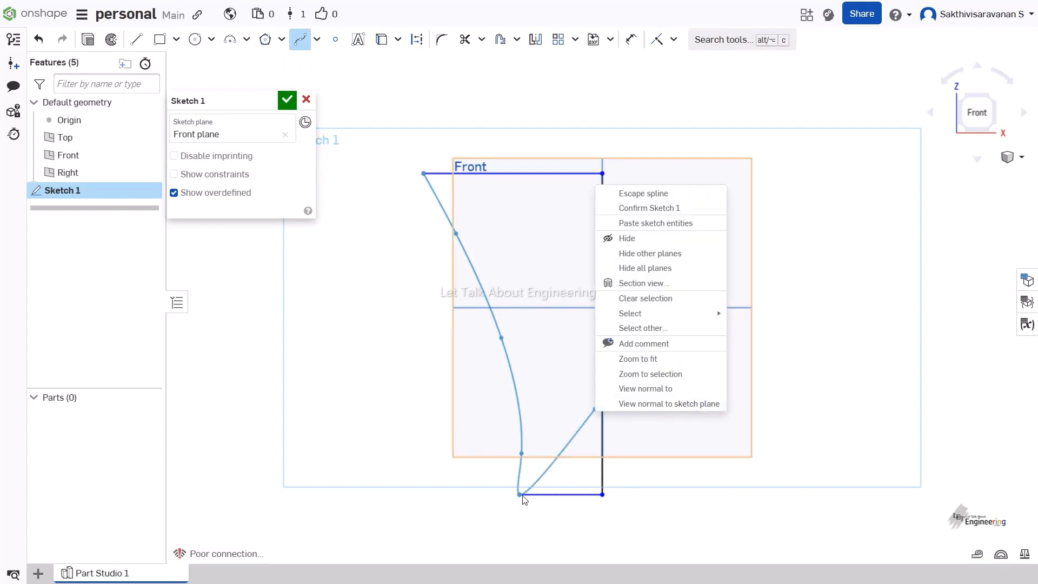
click(521, 496)
click(519, 495)
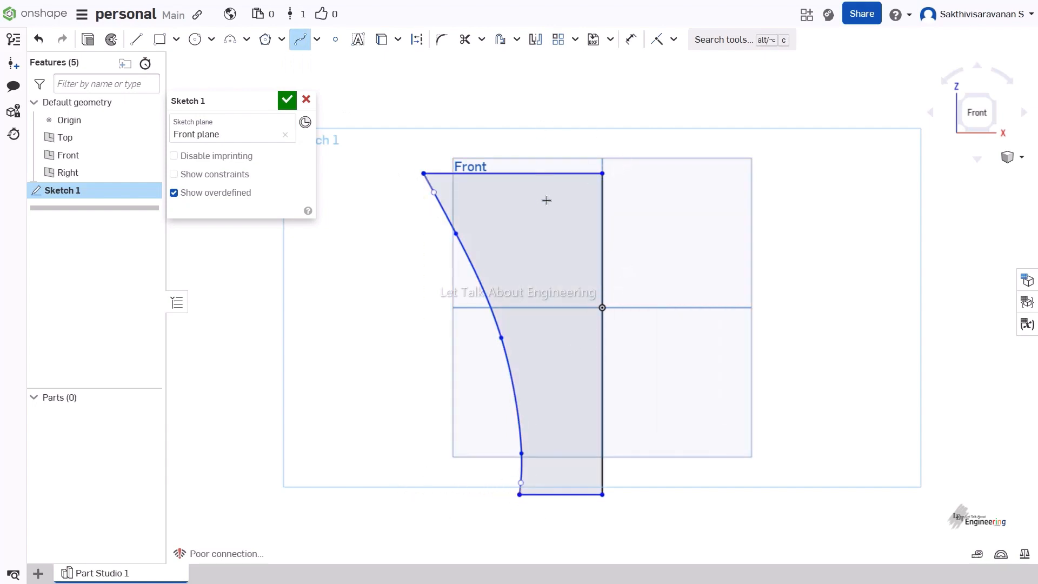
- Draw a vertical construction line about 8.9 in long through the origin, extending past both ends of the profile, and accept the sketch
click(416, 39)
click(136, 39)
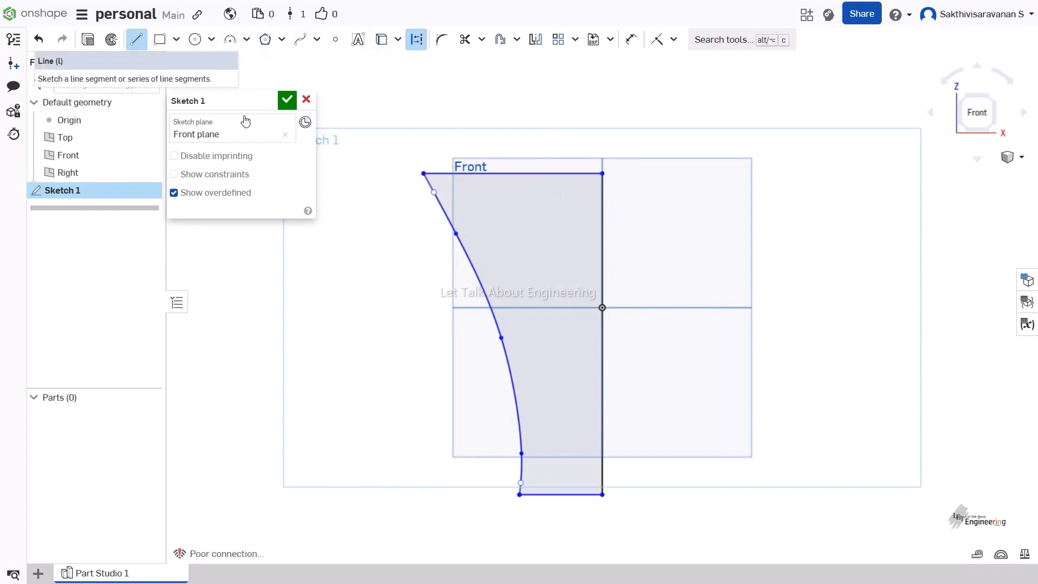
click(602, 113)
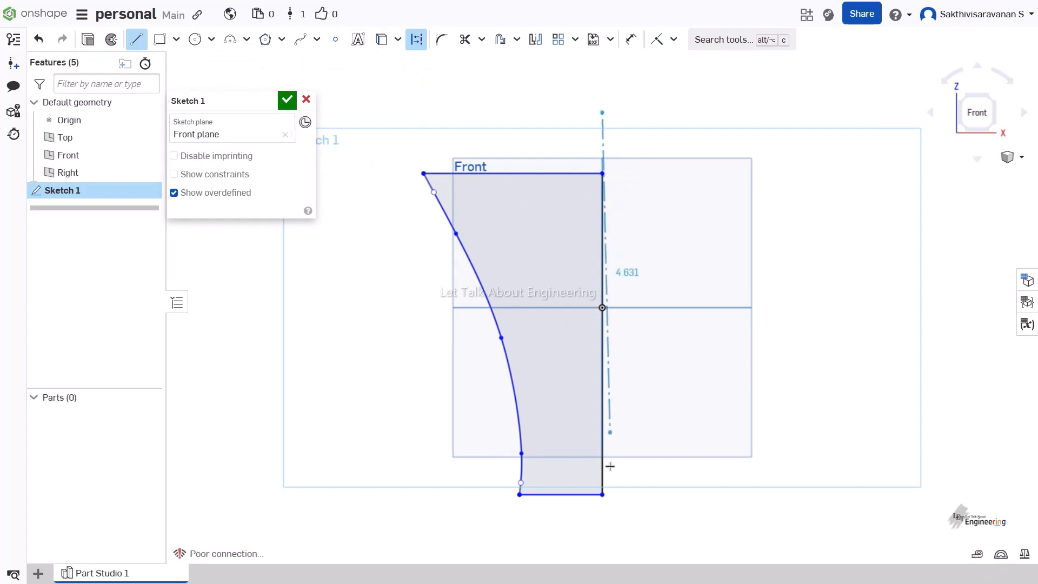
click(602, 555)
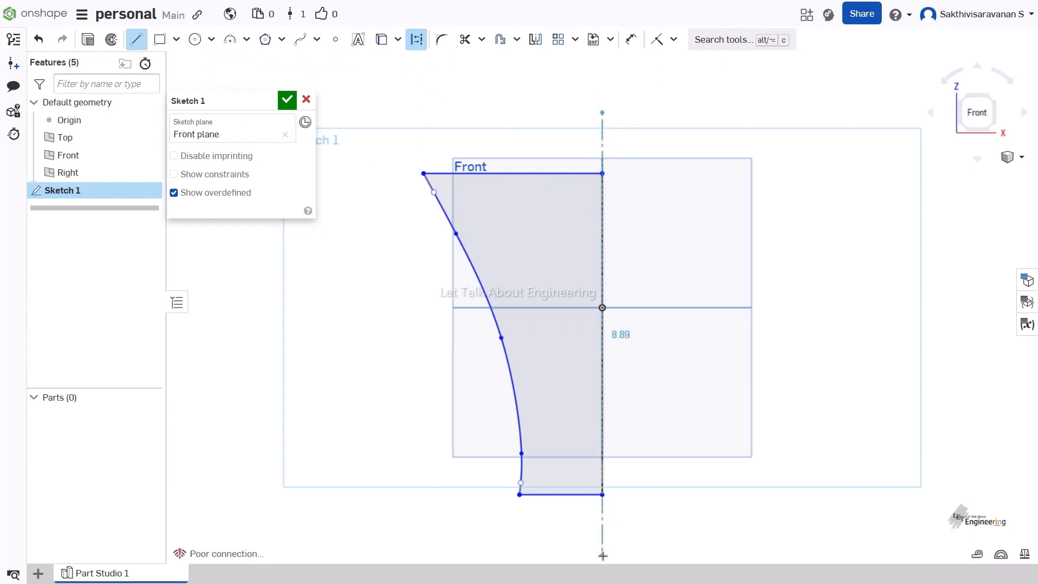
right_click(718, 381)
click(763, 161)
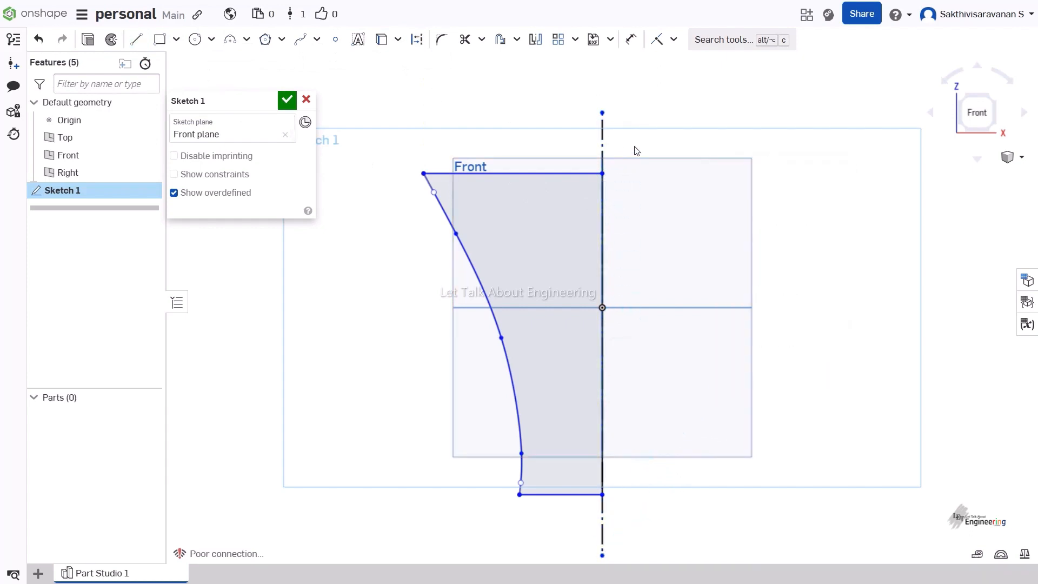
click(287, 101)
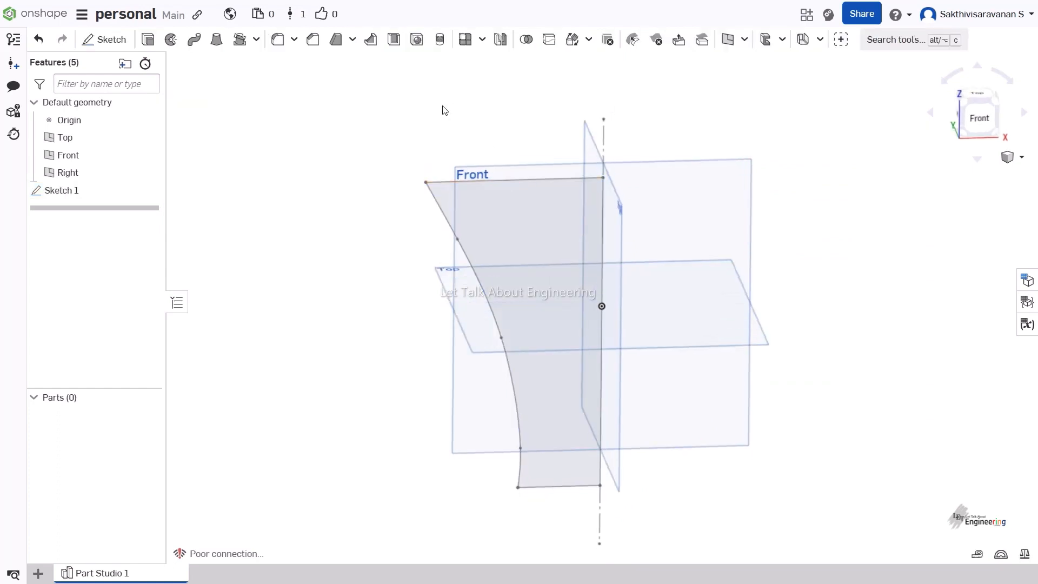
- Revolve the two horizontal lines and the spline of the profile as a full surface around the vertical construction line
click(171, 39)
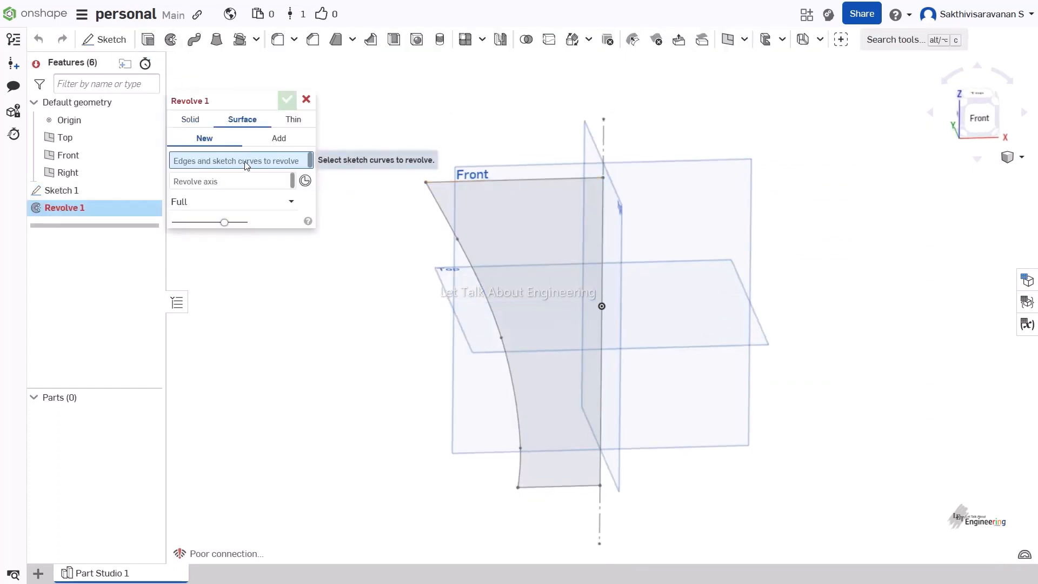
click(462, 182)
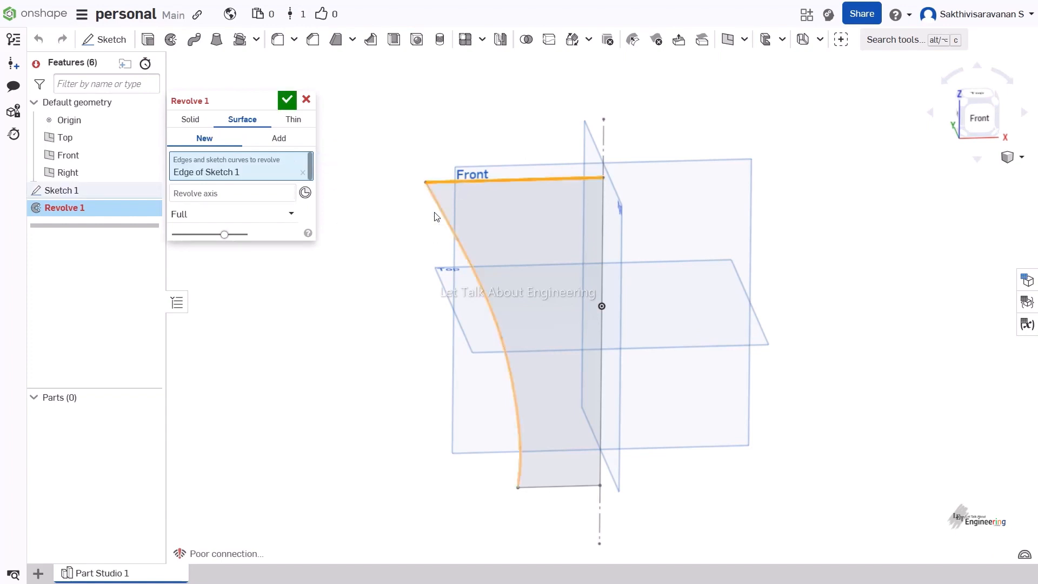
click(518, 411)
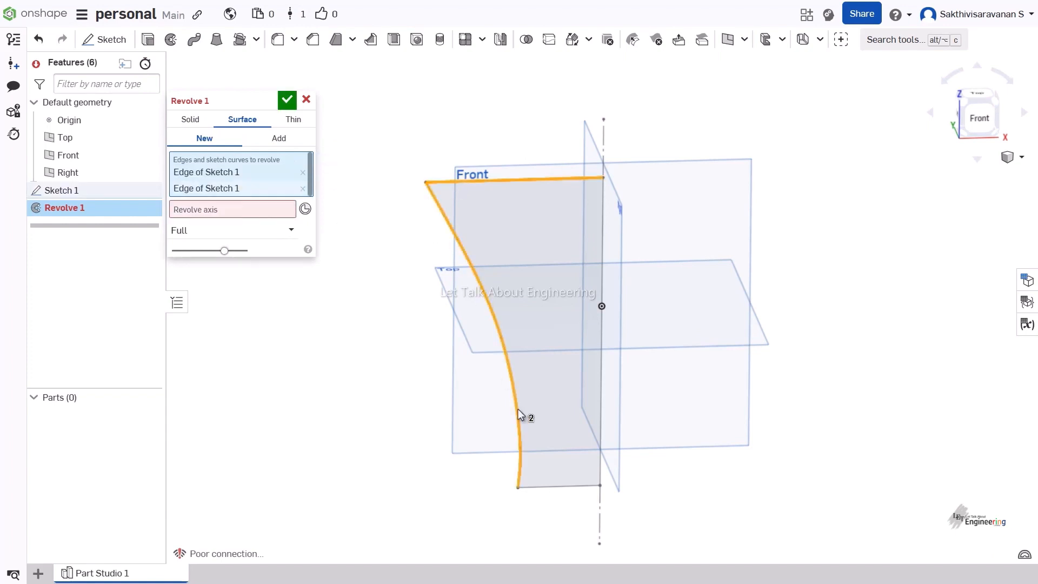
click(550, 484)
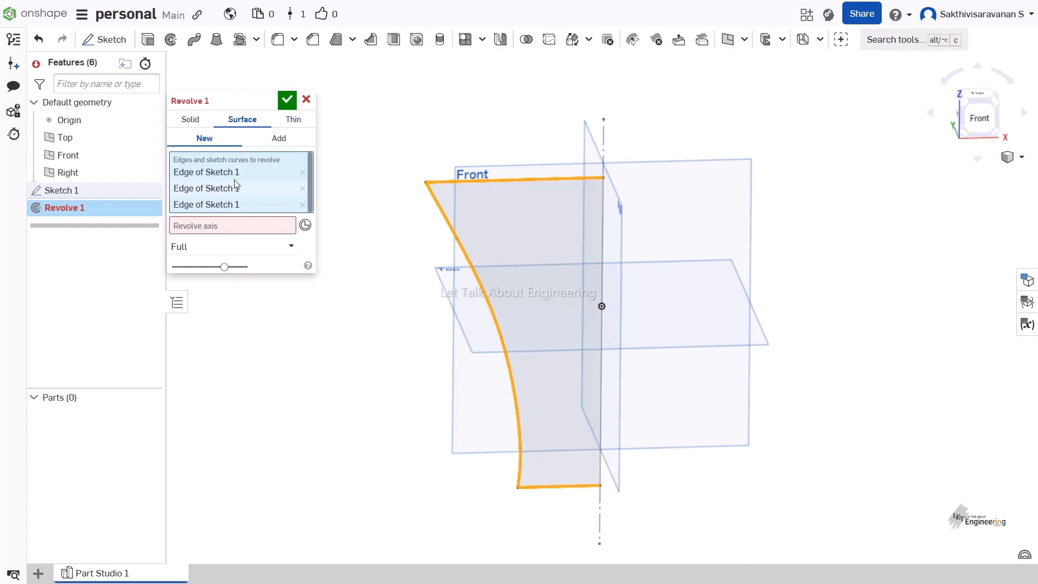
click(281, 226)
click(605, 154)
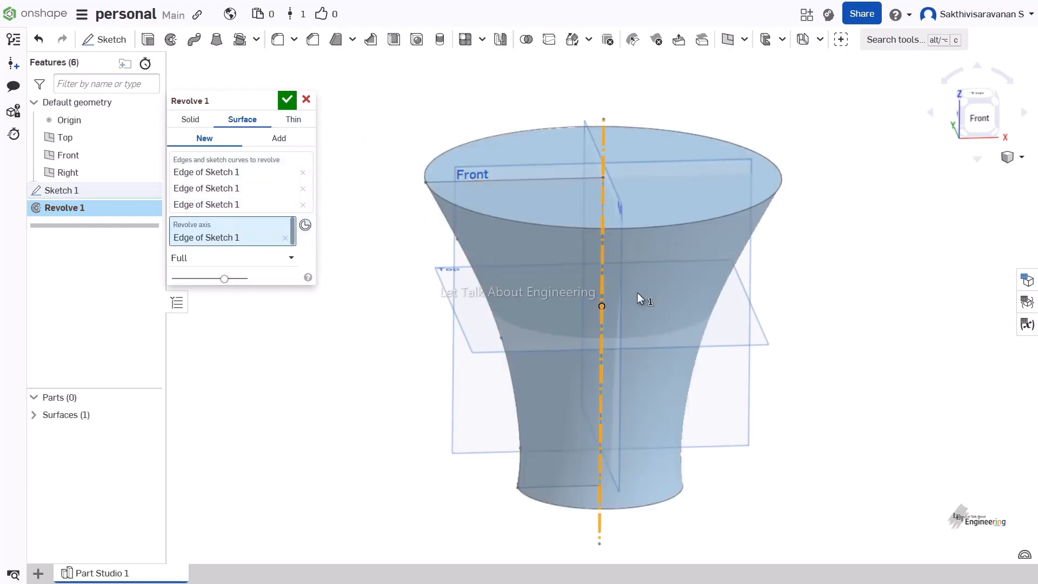
mouse_move(624, 295)
right_down()
mouse_move(571, 236)
mouse_move(576, 293)
mouse_move(622, 317)
mouse_move(599, 324)
right_up()
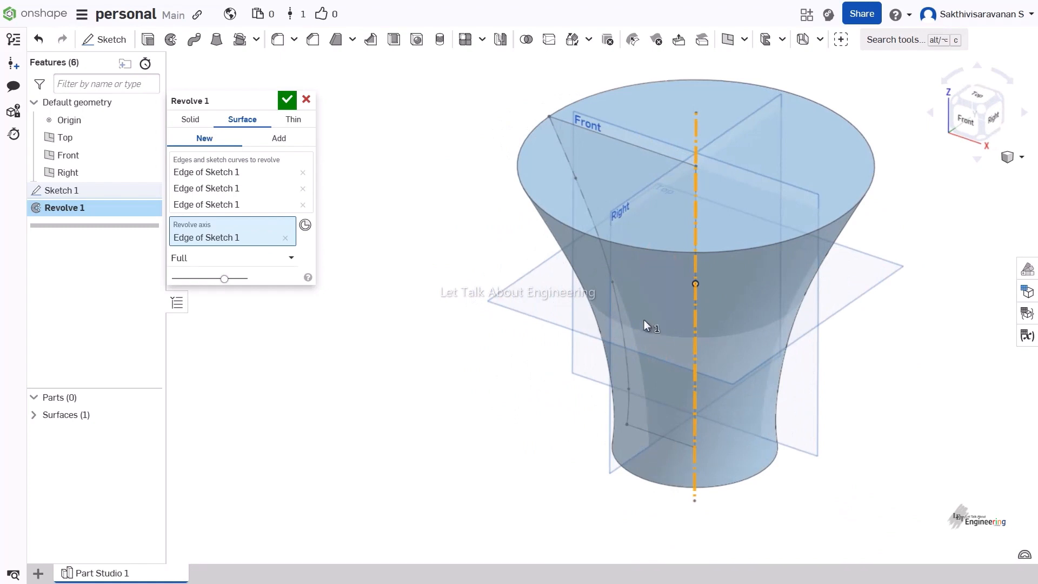
right_drag(644, 319, 617, 278)
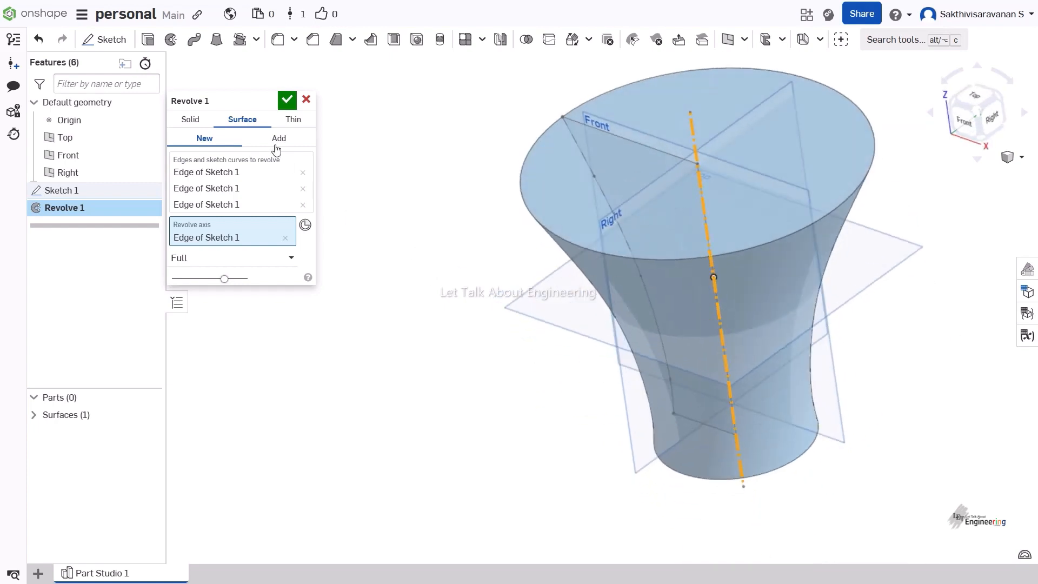
click(287, 99)
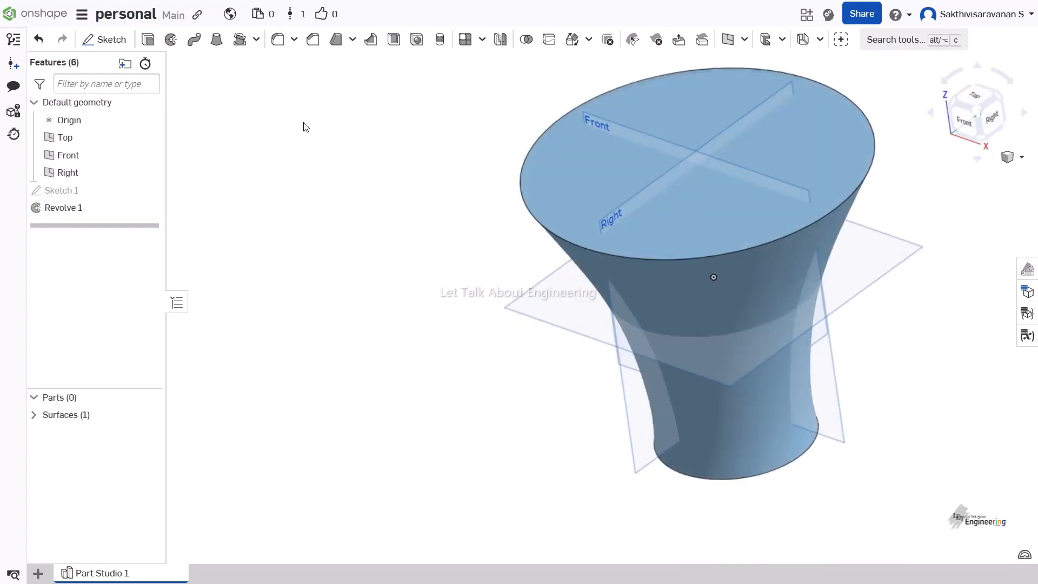
- Examine the revolved surface from several angles, including its curved side and closed narrow end
right_drag(491, 225, 500, 358)
scroll(438, 337, down, 5)
right_drag(822, 145, 825, 159)
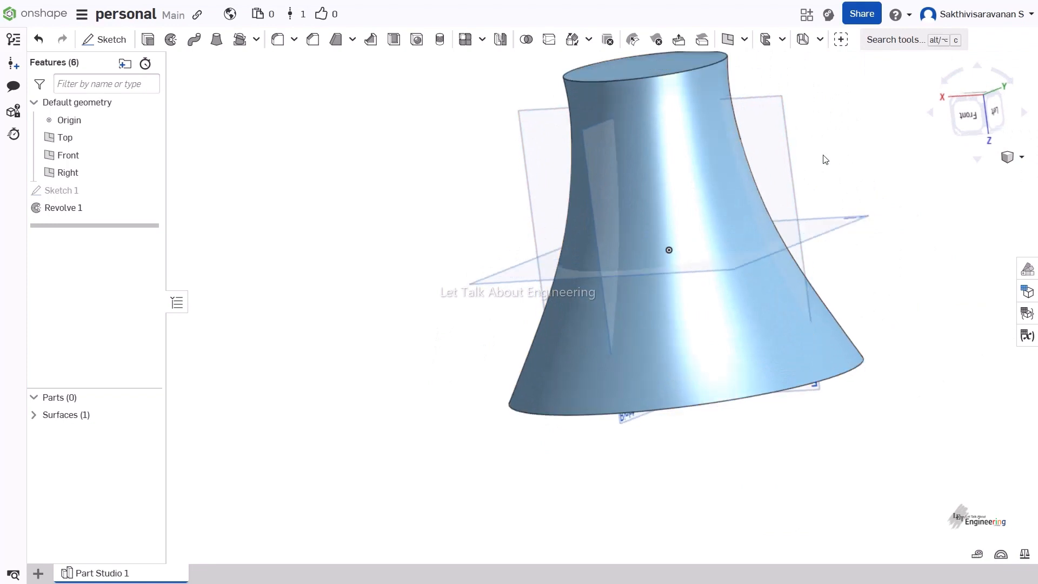
click(743, 39)
click(362, 262)
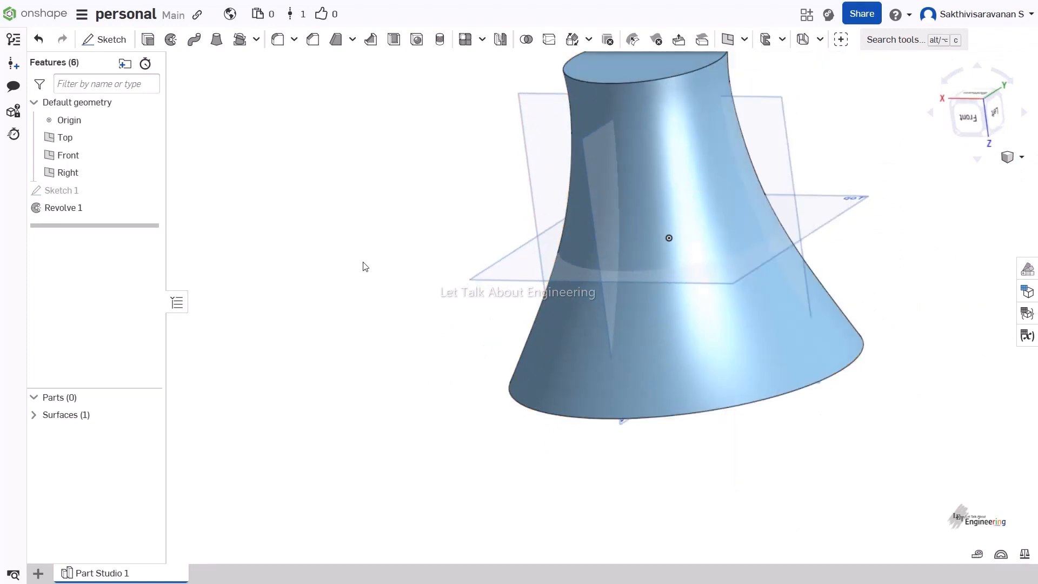
scroll(362, 262, up, 3)
right_drag(387, 292, 387, 319)
scroll(388, 320, up, 3)
scroll(387, 320, down, 6)
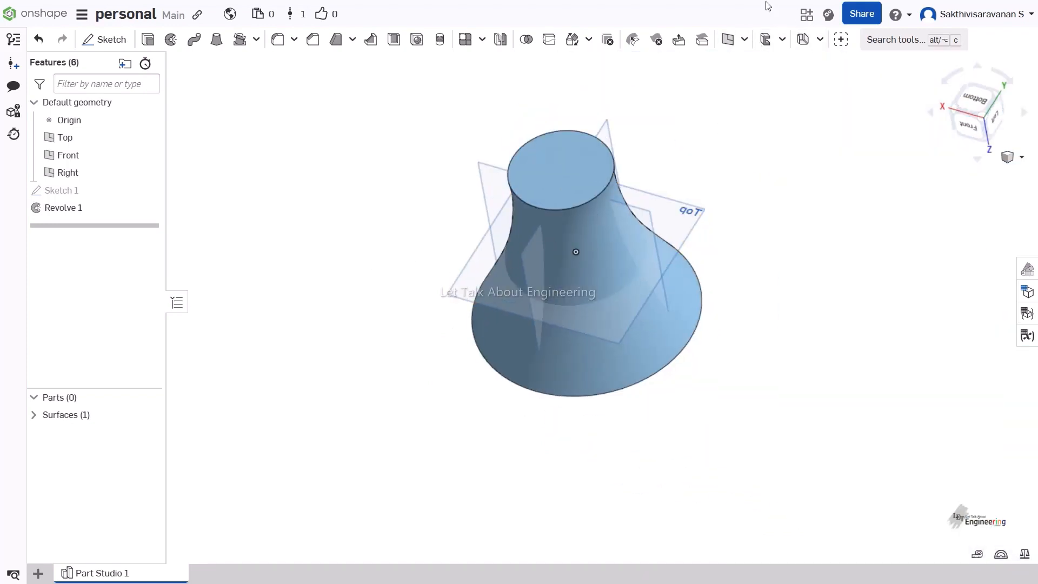
- Create a plane offset about 2.55 in from the Top plane toward the narrow end of the revolved surface
click(744, 39)
click(749, 62)
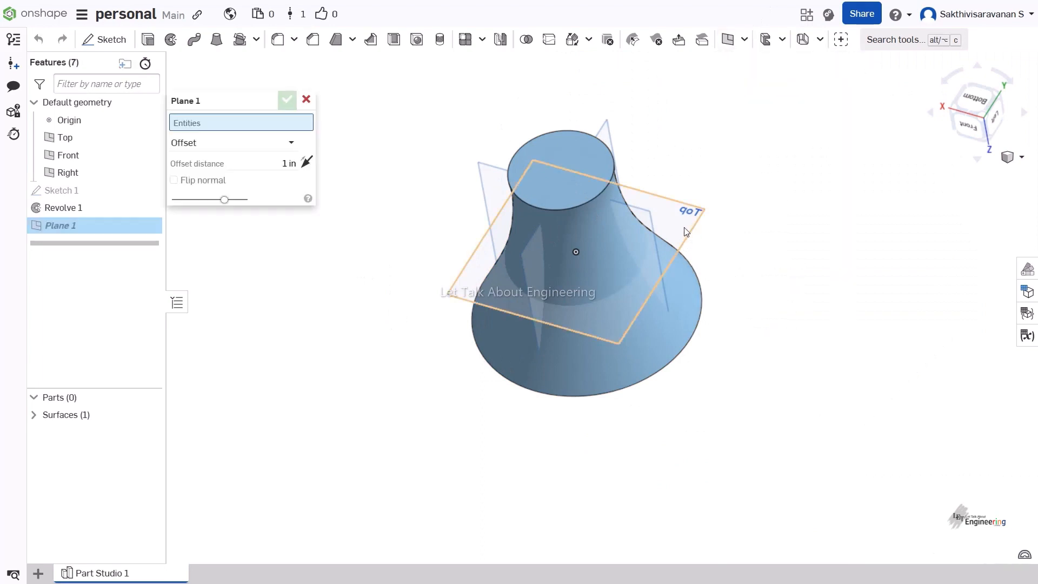
click(691, 237)
right_drag(691, 237, 595, 324)
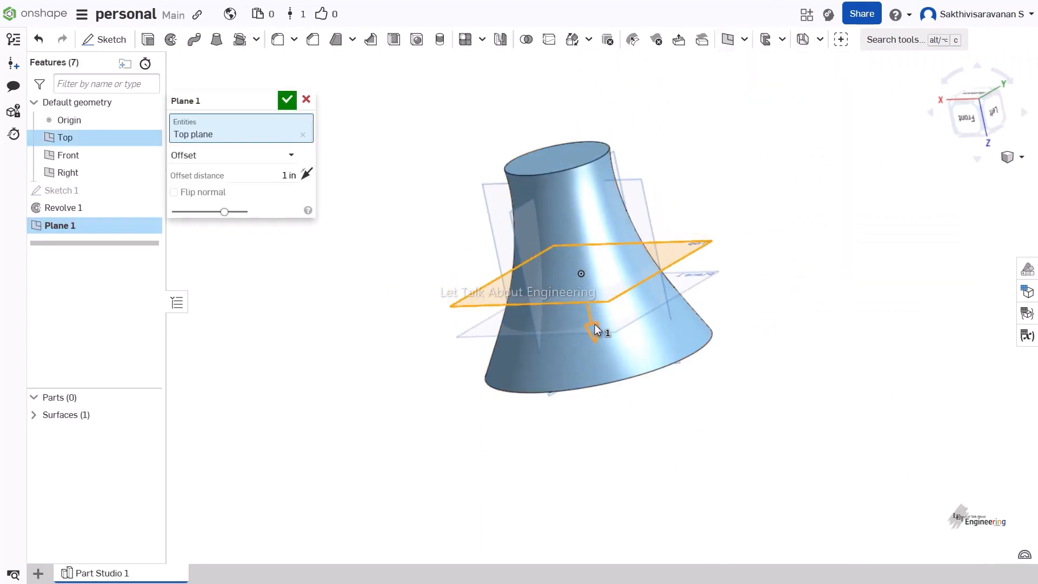
drag(595, 323, 587, 281)
drag(582, 213, 573, 238)
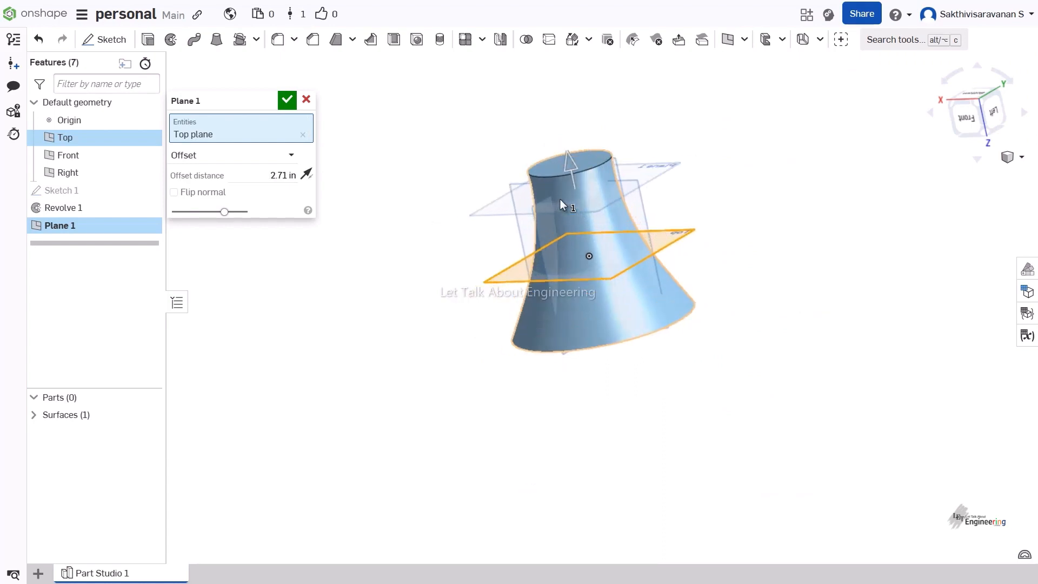
scroll(560, 199, up, 3)
drag(589, 152, 592, 165)
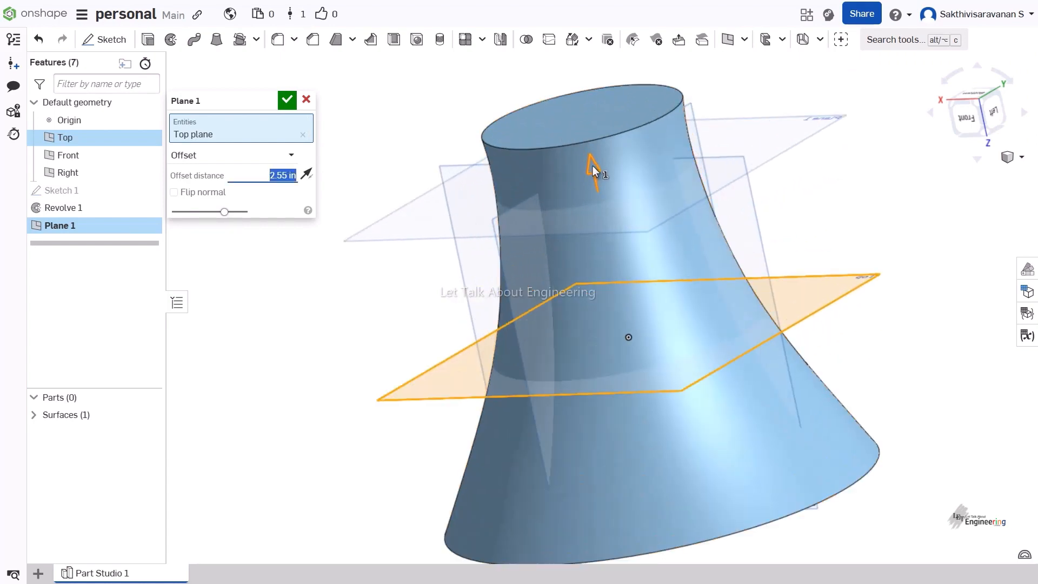
click(289, 103)
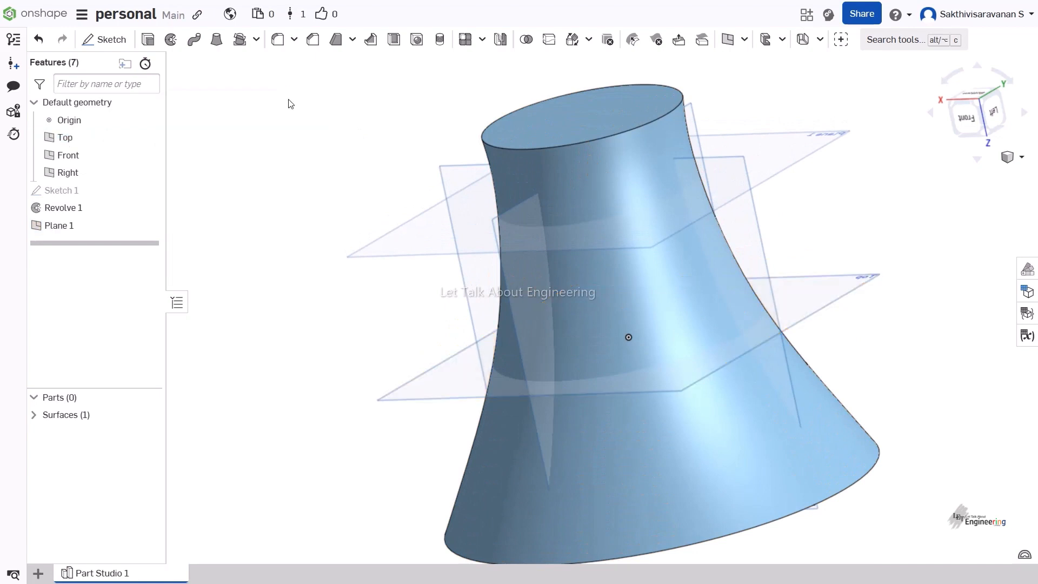
- Examine where the offset plane crosses the revolved surface near its narrow end
right_drag(362, 125, 336, 132)
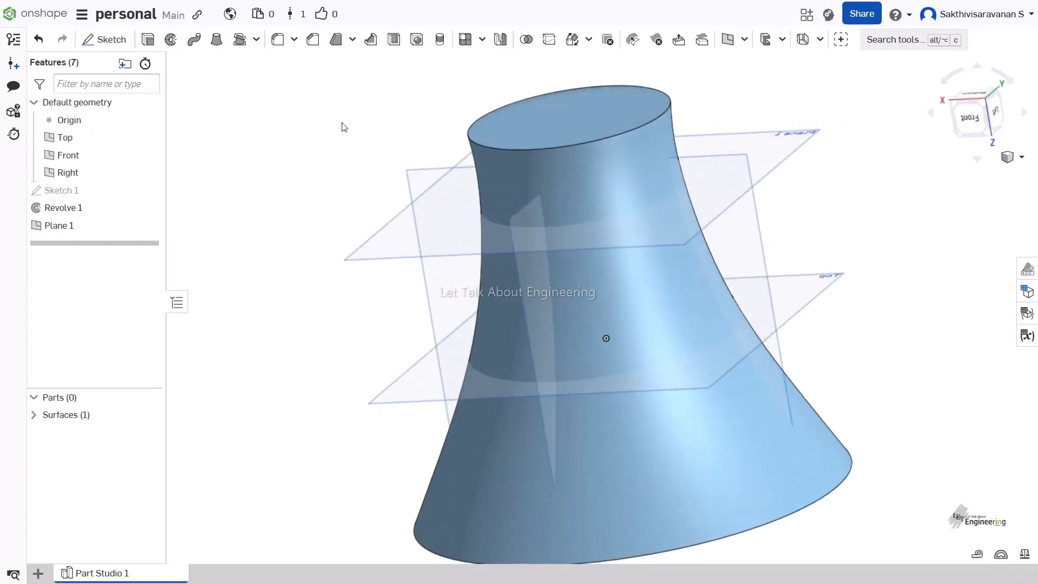
click(256, 39)
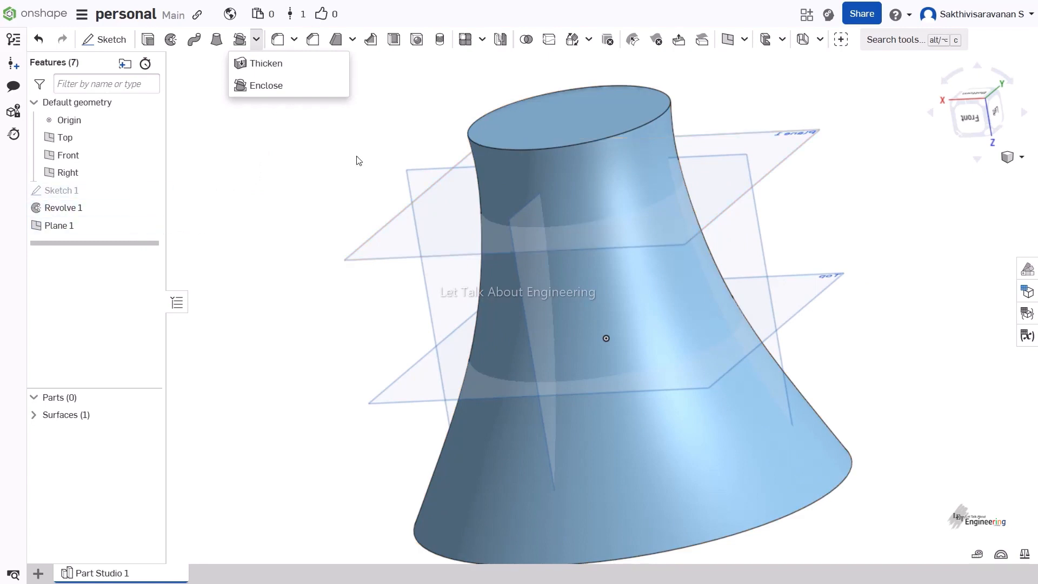
click(471, 114)
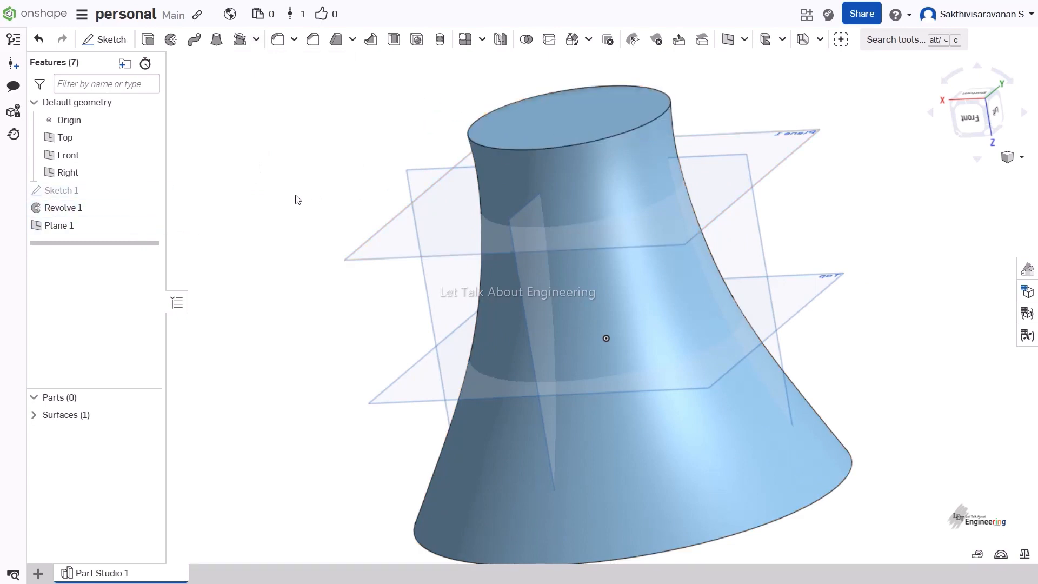
scroll(298, 200, down, 3)
scroll(297, 200, up, 3)
scroll(297, 200, down, 1)
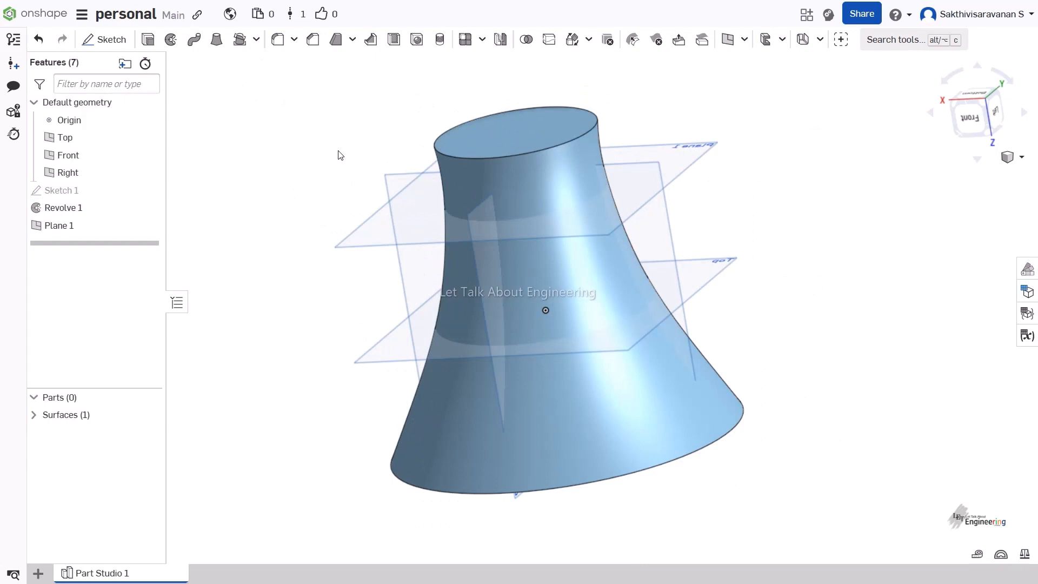
right_drag(462, 150, 499, 172)
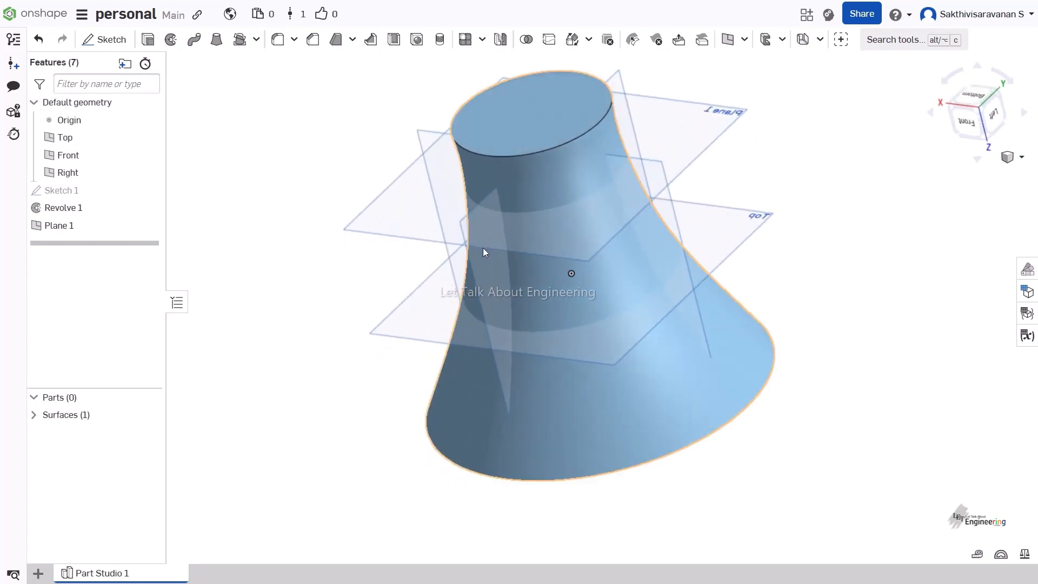
right_drag(482, 249, 298, 197)
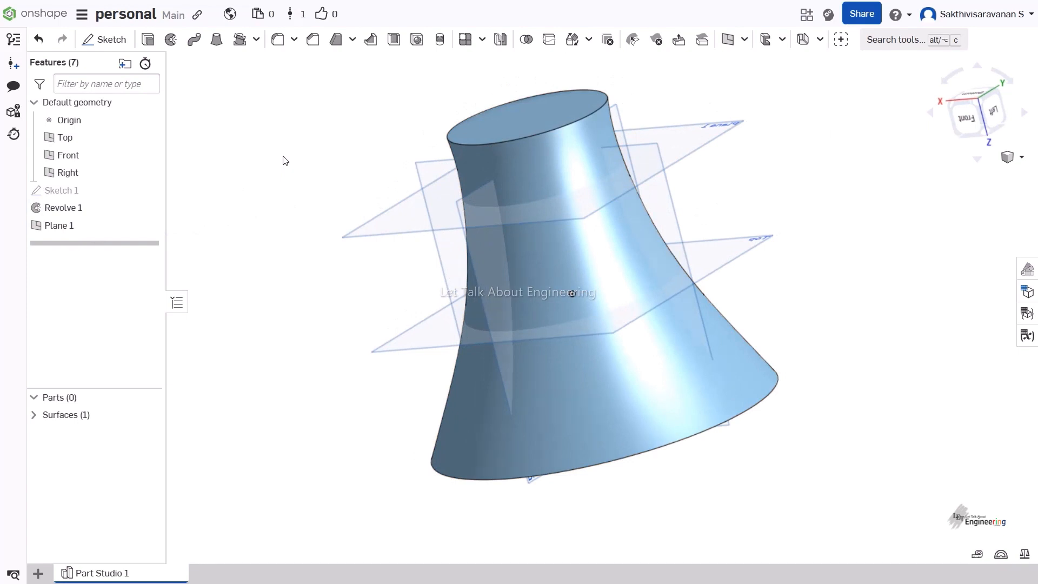
- Start an Enclose feature bounded by the revolved surface's wide end face, its curved side face and Plane 1
click(256, 38)
click(272, 85)
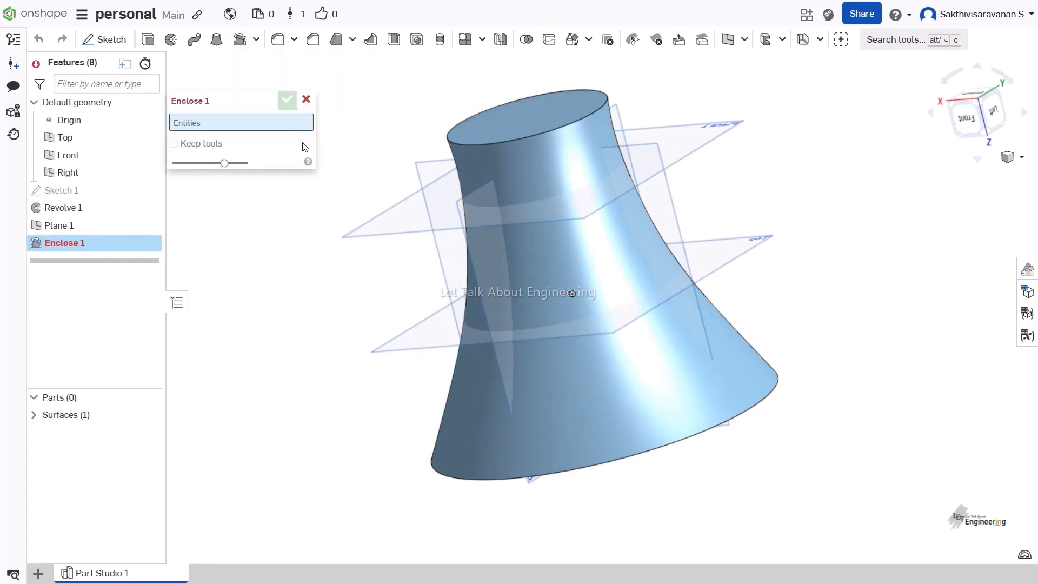
mouse_move(433, 214)
right_down()
mouse_move(453, 215)
mouse_move(433, 205)
right_up()
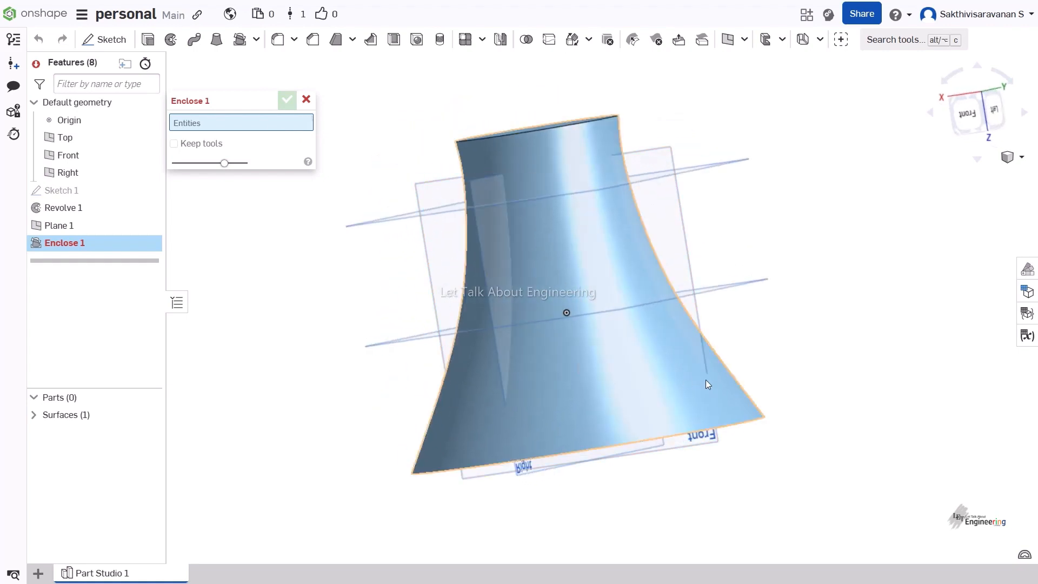
right_drag(740, 381, 727, 431)
click(739, 459)
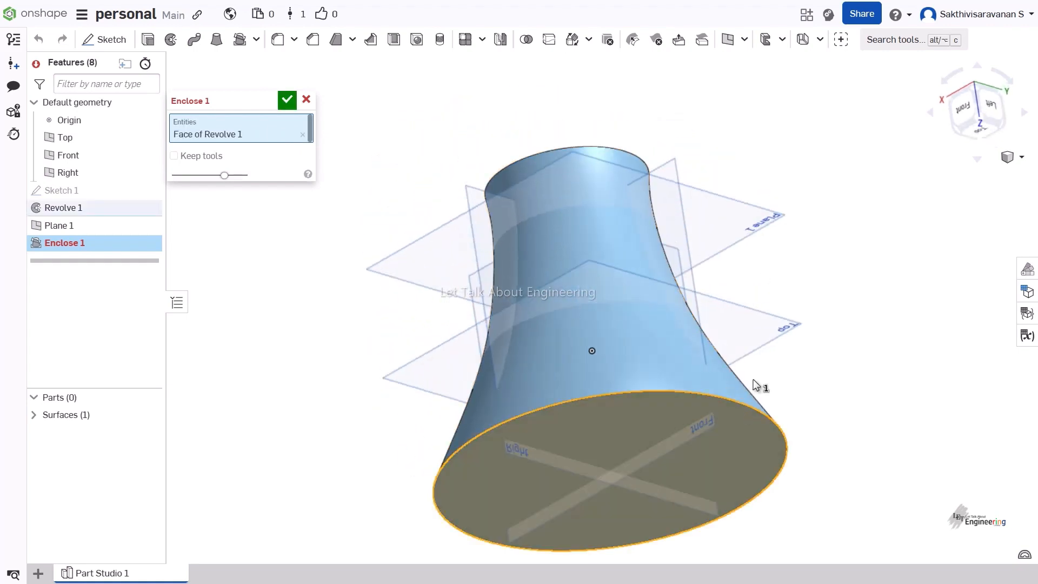
right_drag(754, 378, 690, 401)
click(739, 412)
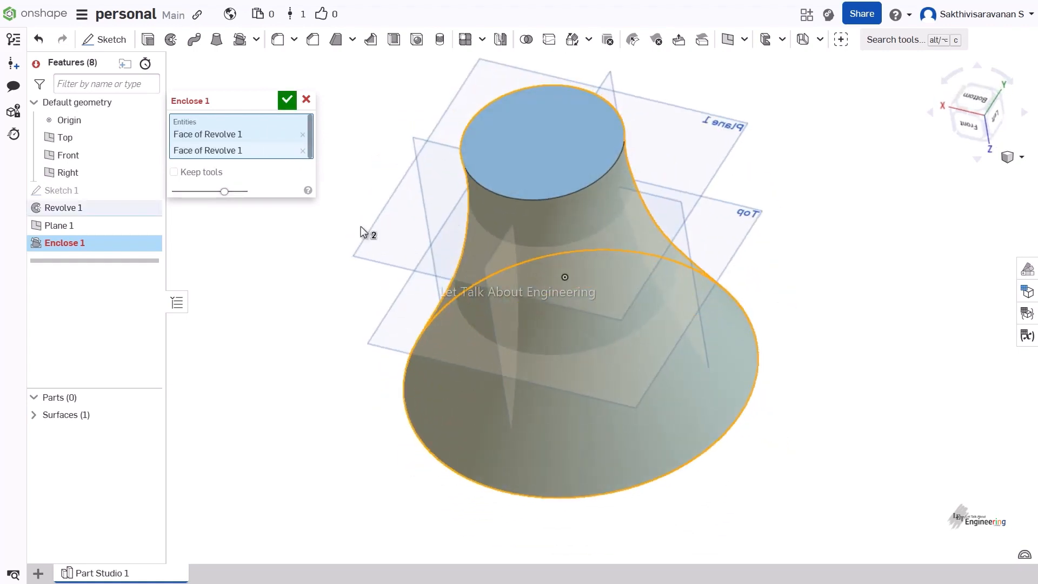
click(724, 124)
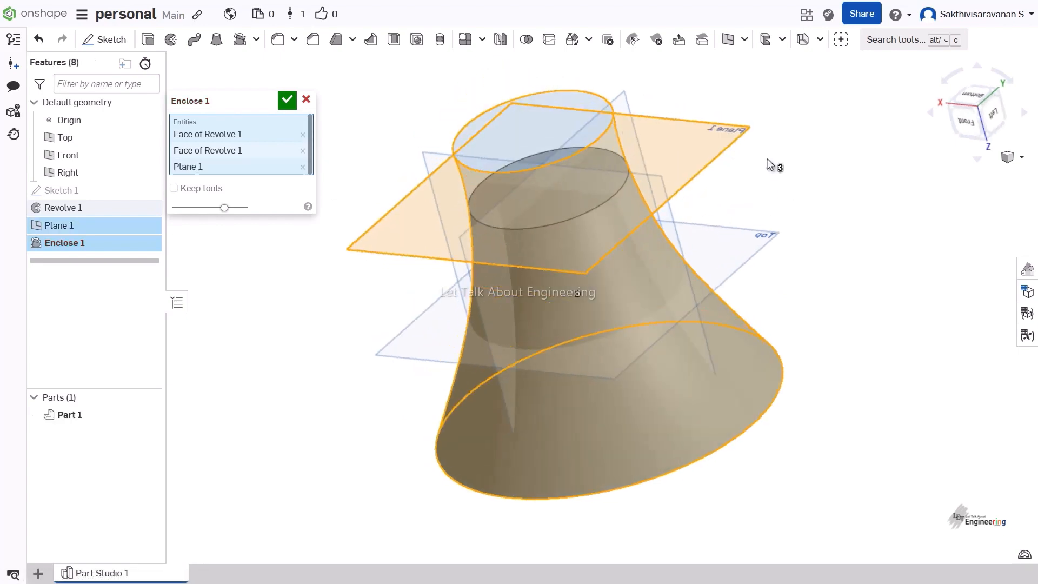
- Check the enclosed volume preview from several angles and accept the Enclose feature
right_drag(771, 162, 780, 171)
right_drag(515, 231, 532, 244)
scroll(533, 210, up, 5)
scroll(533, 211, down, 5)
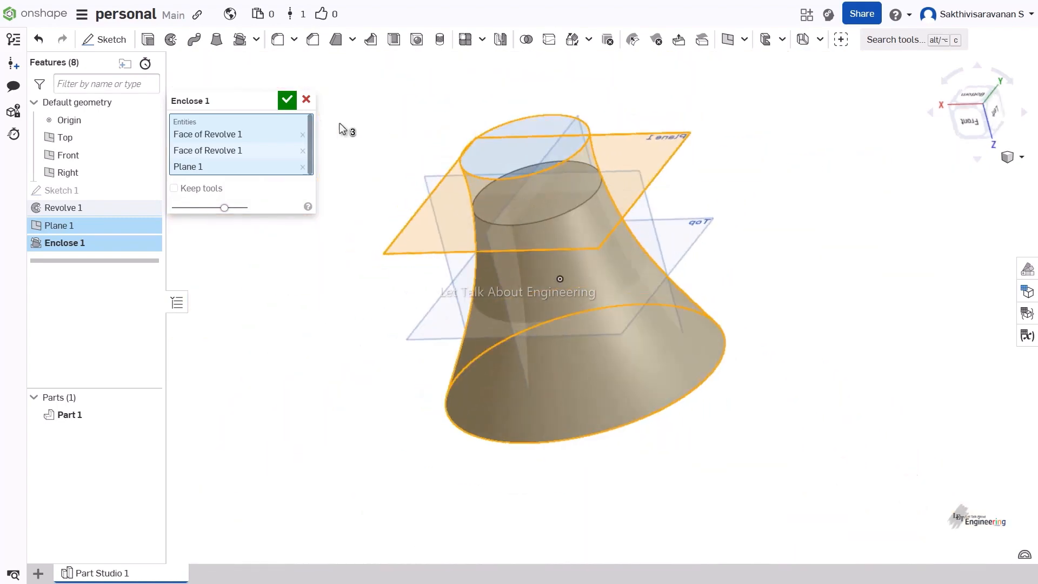
right_drag(340, 124, 414, 144)
click(287, 99)
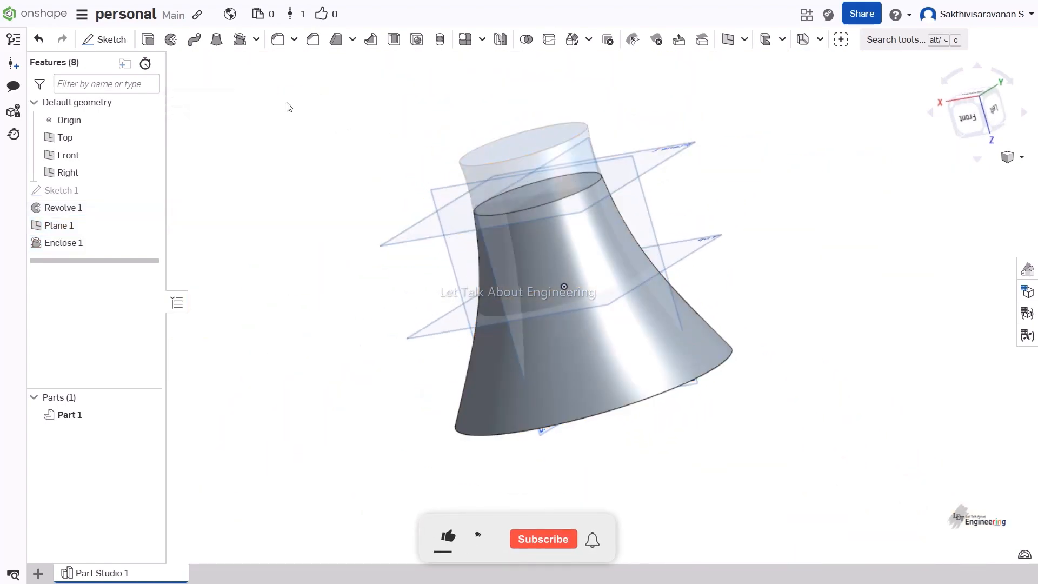
- Inspect the enclosed solid and highlight the geometry belonging to Enclose 1
right_drag(287, 104, 349, 125)
right_drag(537, 184, 634, 193)
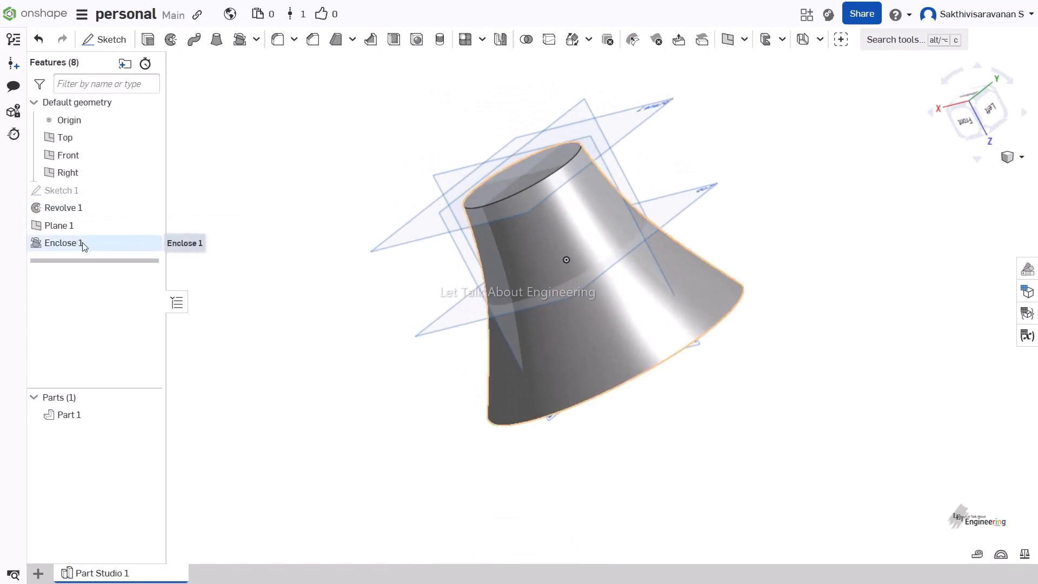
click(84, 244)
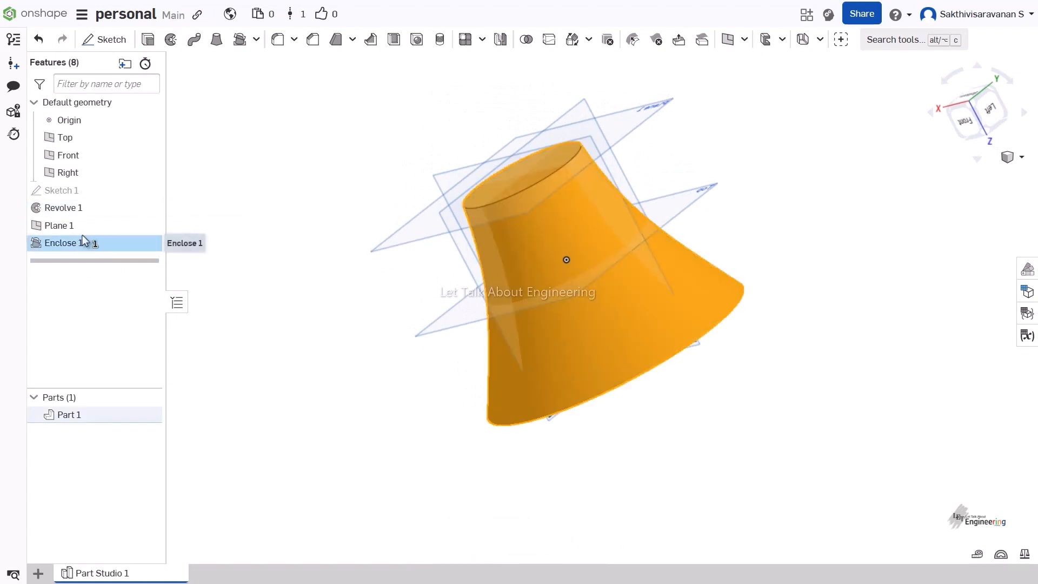
click(282, 190)
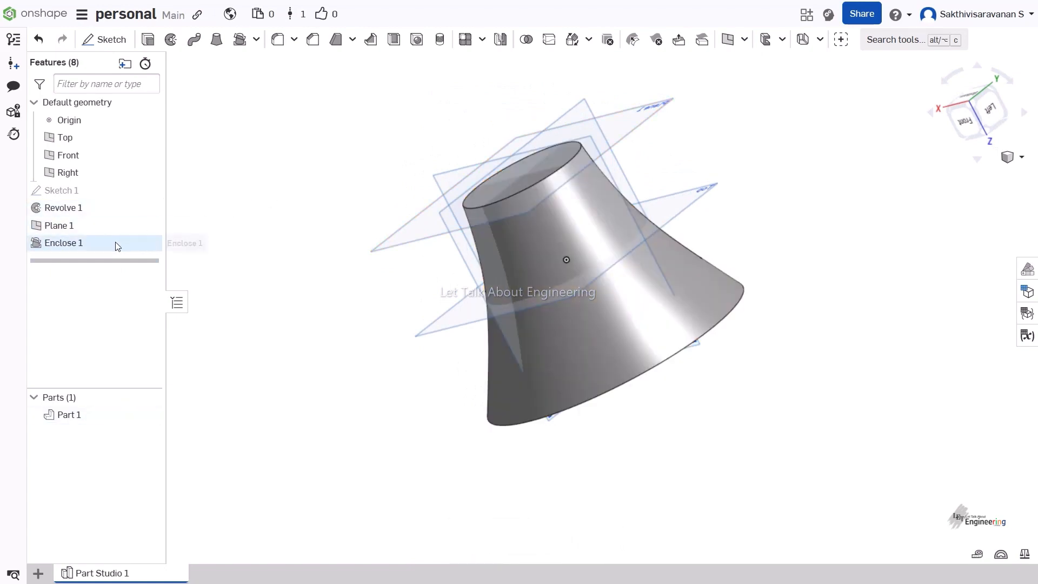
- Redefine Revolve 1 as a new full solid revolve of the Sketch 1 face about the existing axis
right_click(95, 209)
click(145, 240)
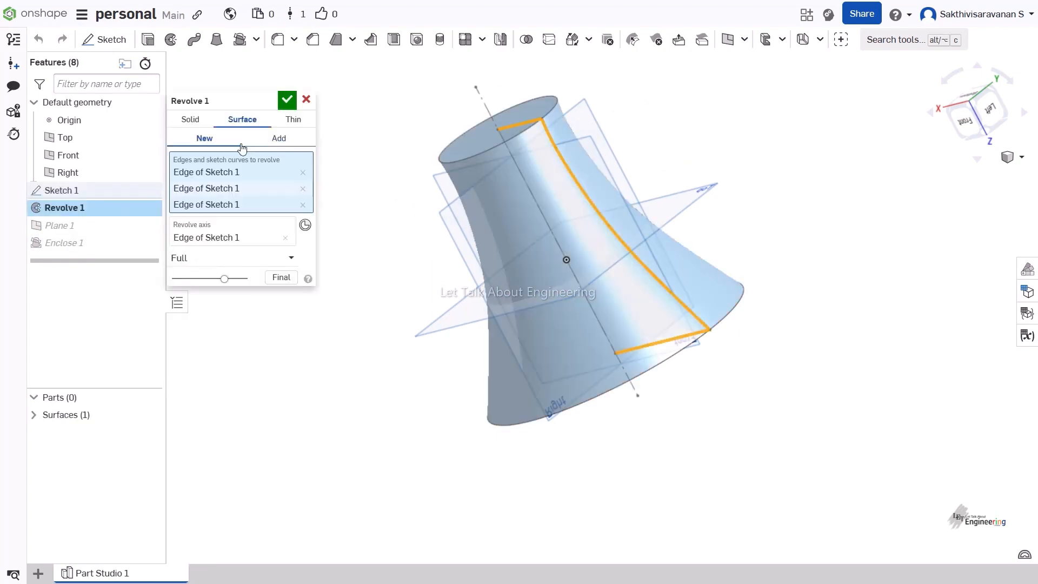
click(193, 120)
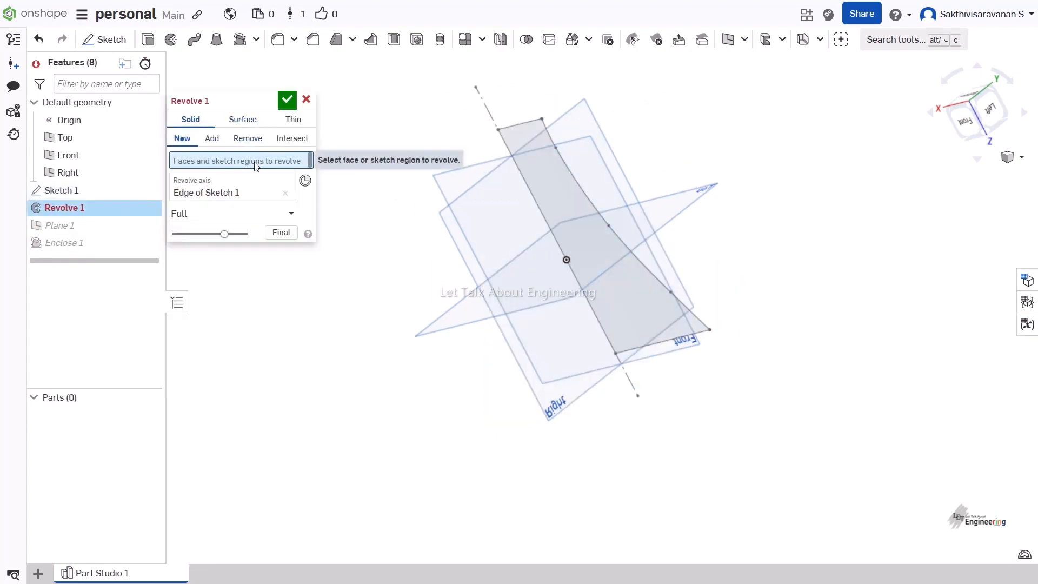
click(571, 209)
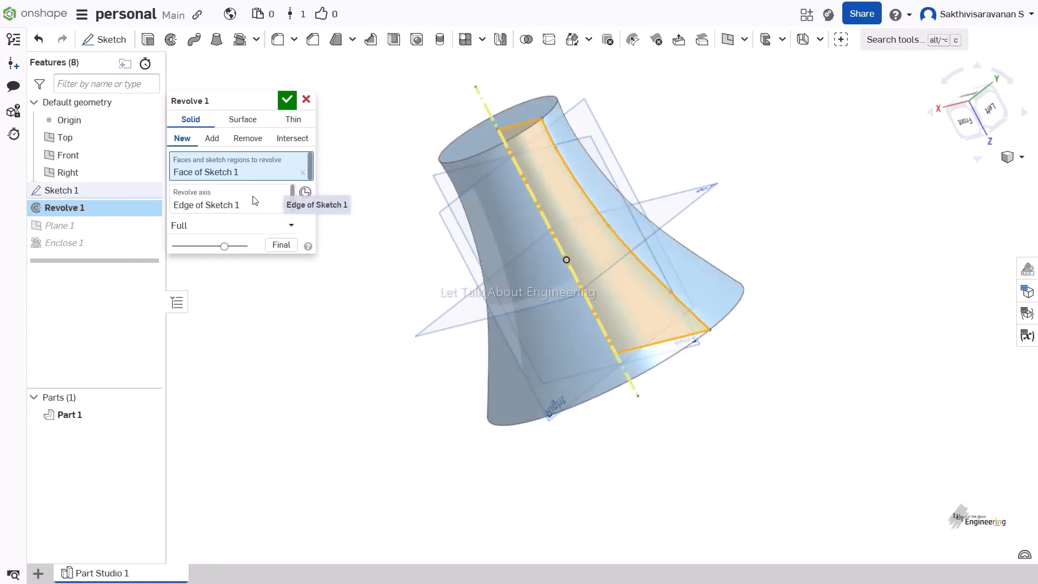
click(287, 99)
right_drag(386, 137, 372, 200)
mouse_move(566, 180)
right_down()
mouse_move(562, 161)
mouse_move(572, 180)
right_up()
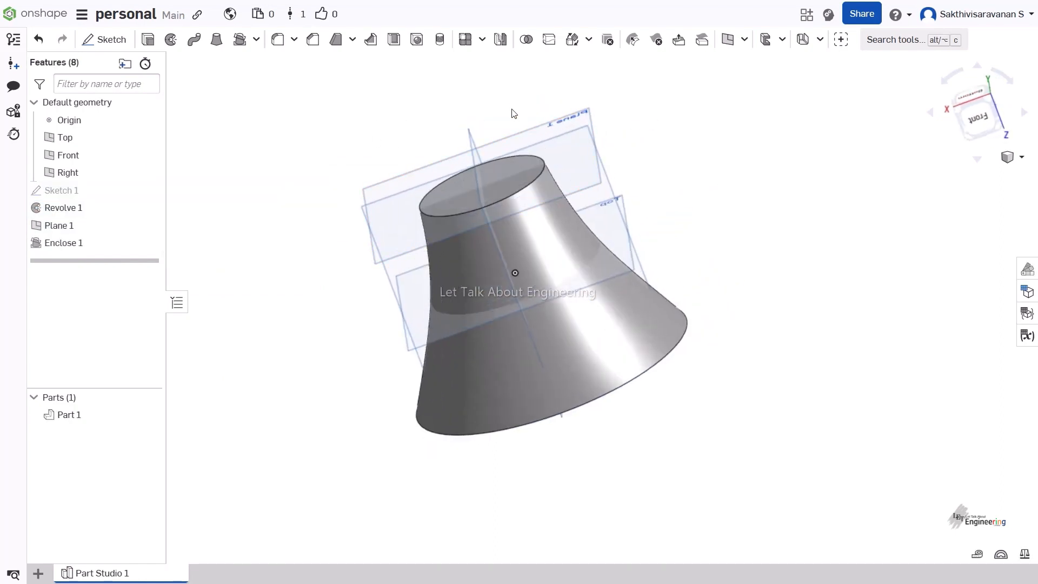
right_drag(513, 113, 461, 166)
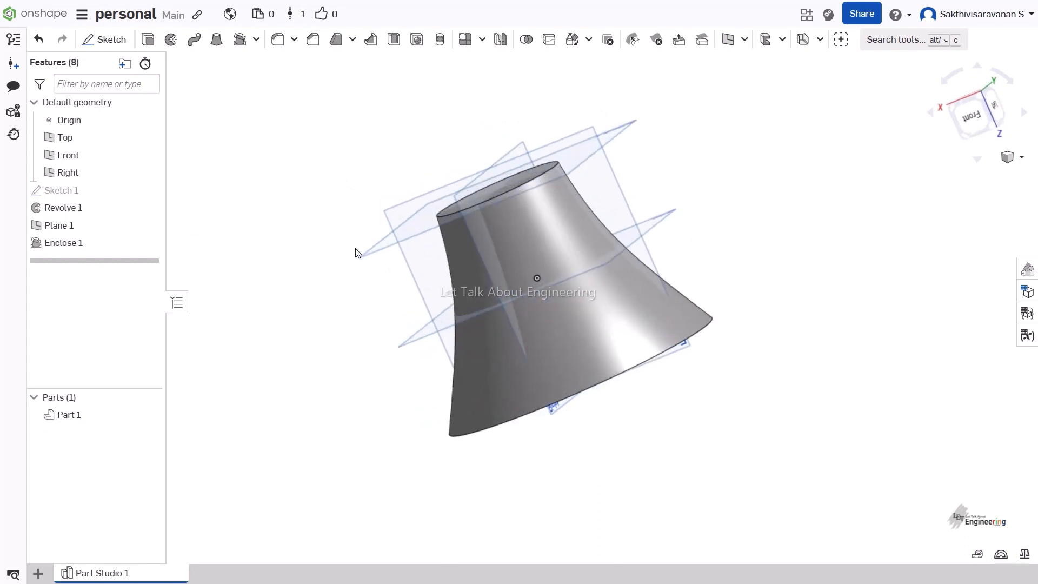
right_drag(352, 213, 355, 225)
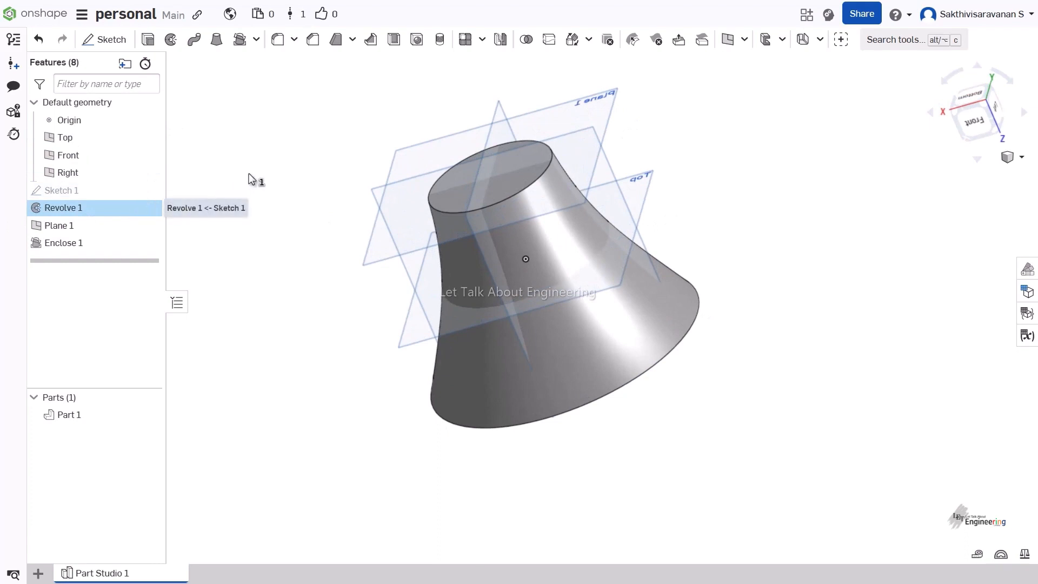
right_drag(320, 168, 314, 155)
right_drag(298, 254, 270, 246)
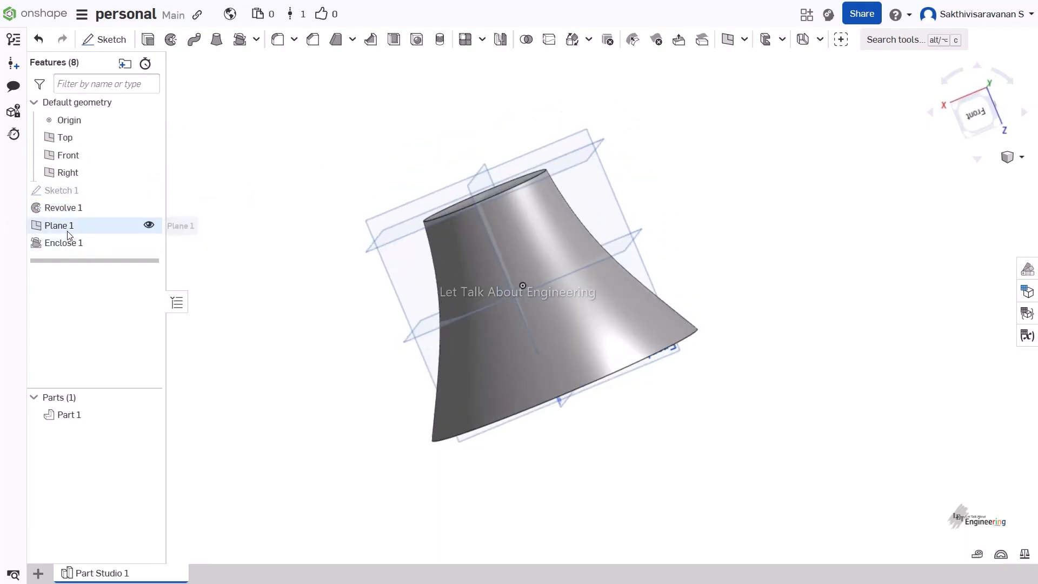
- Reopen Enclose 1 and review its selected entities and the Keep tools option
right_click(81, 245)
click(114, 271)
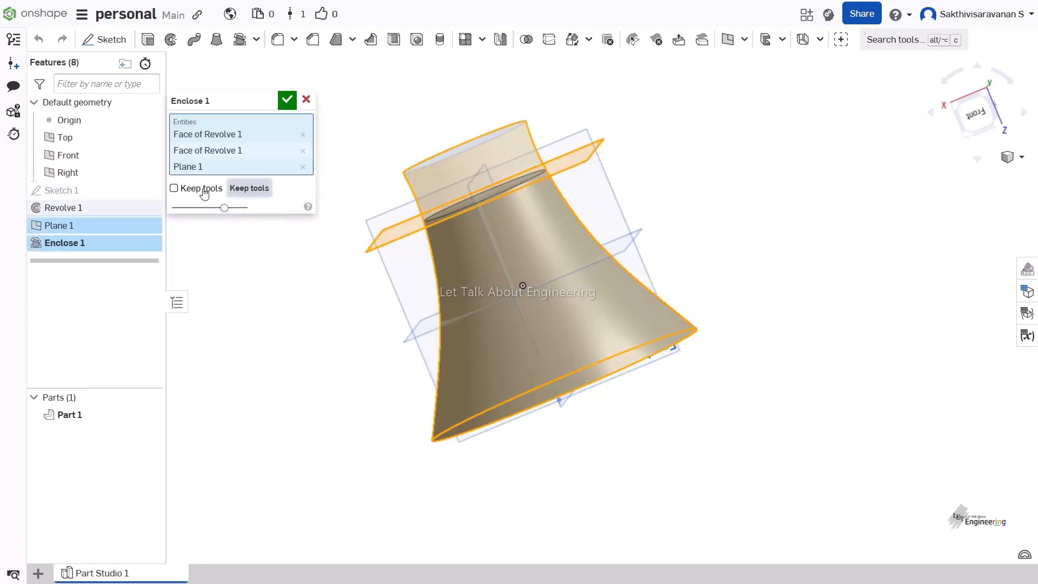
right_drag(349, 300, 356, 338)
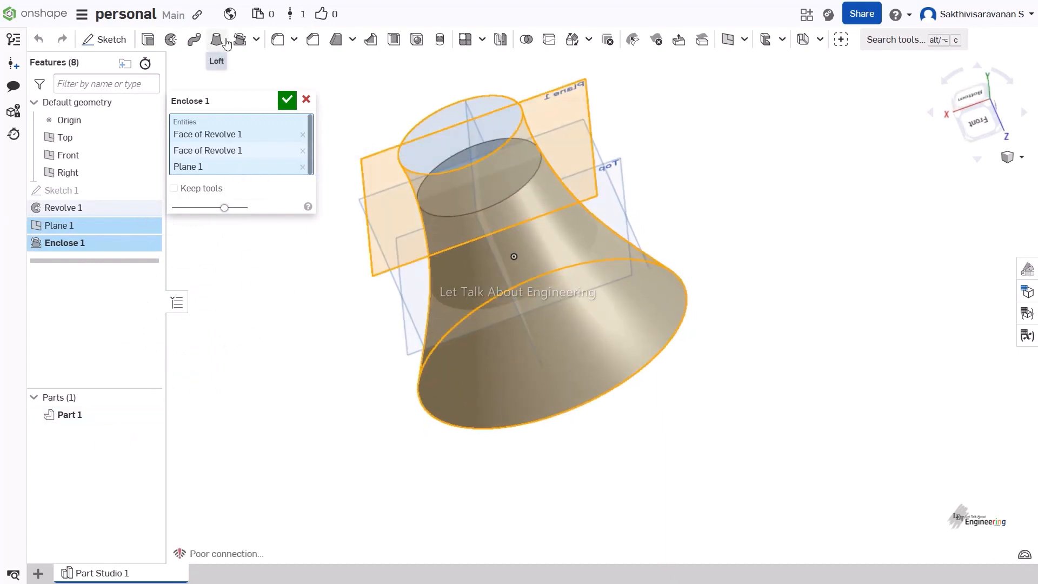
click(258, 40)
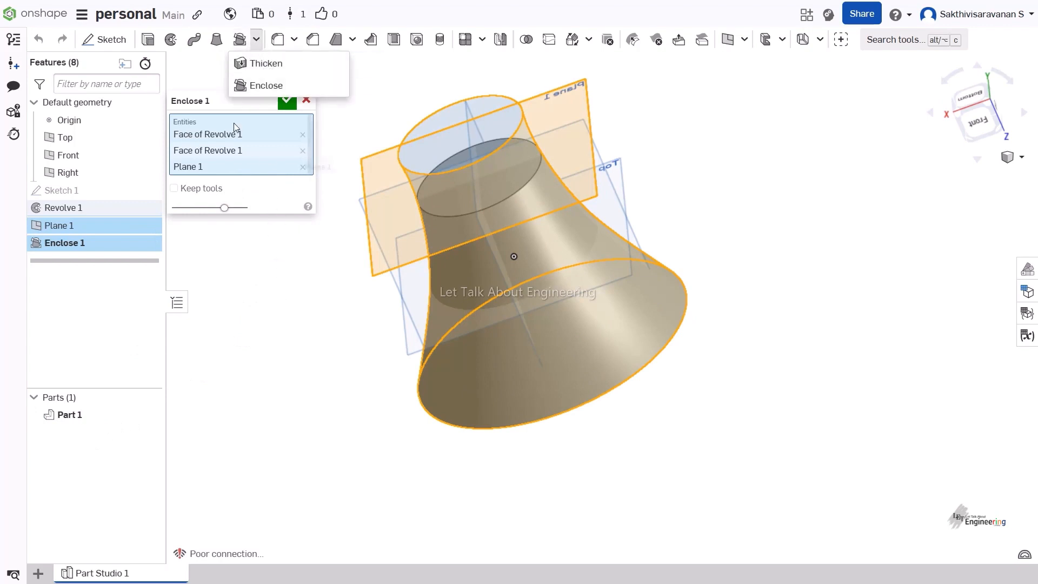
click(224, 105)
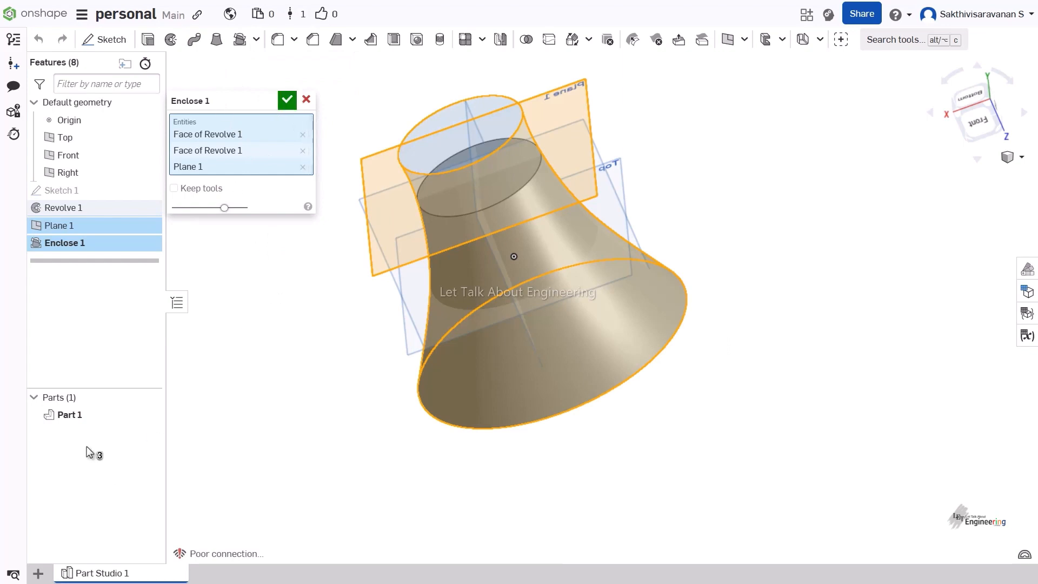
click(175, 188)
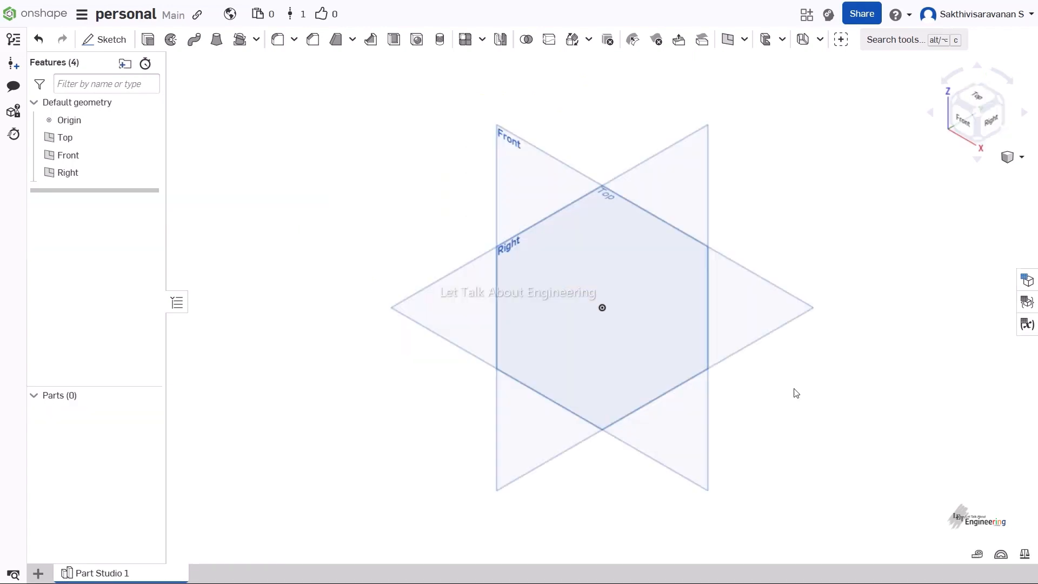
- Sketch a corner rectangle enclosing the origin on the Top plane and accept the sketch
click(294, 40)
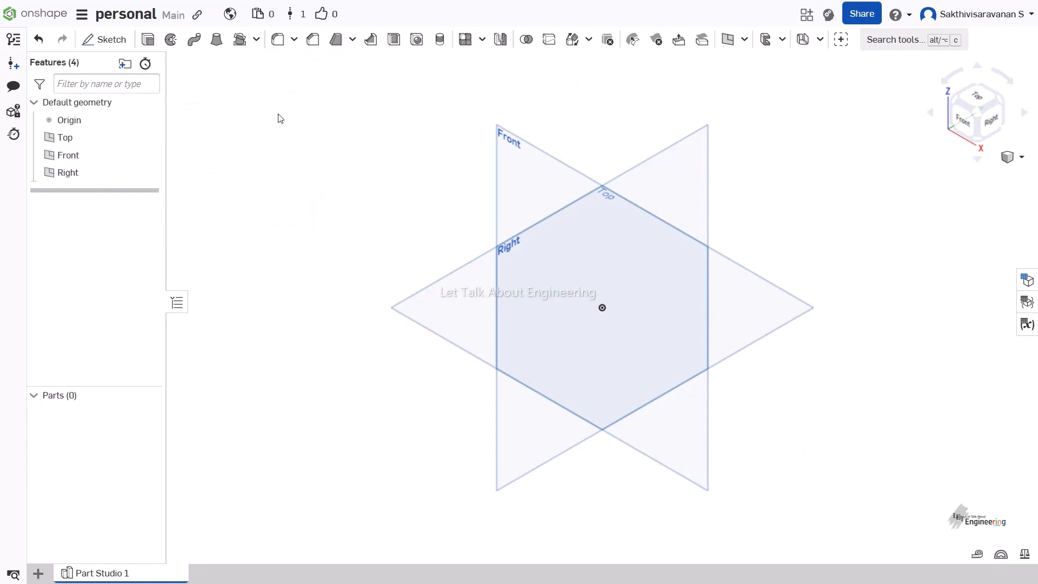
click(105, 39)
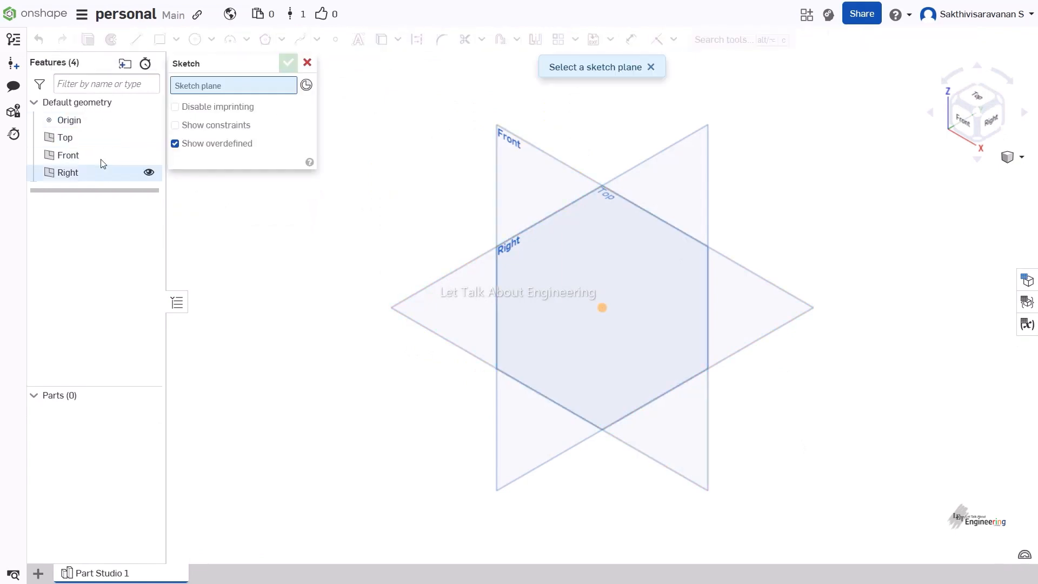
click(91, 135)
right_click(400, 155)
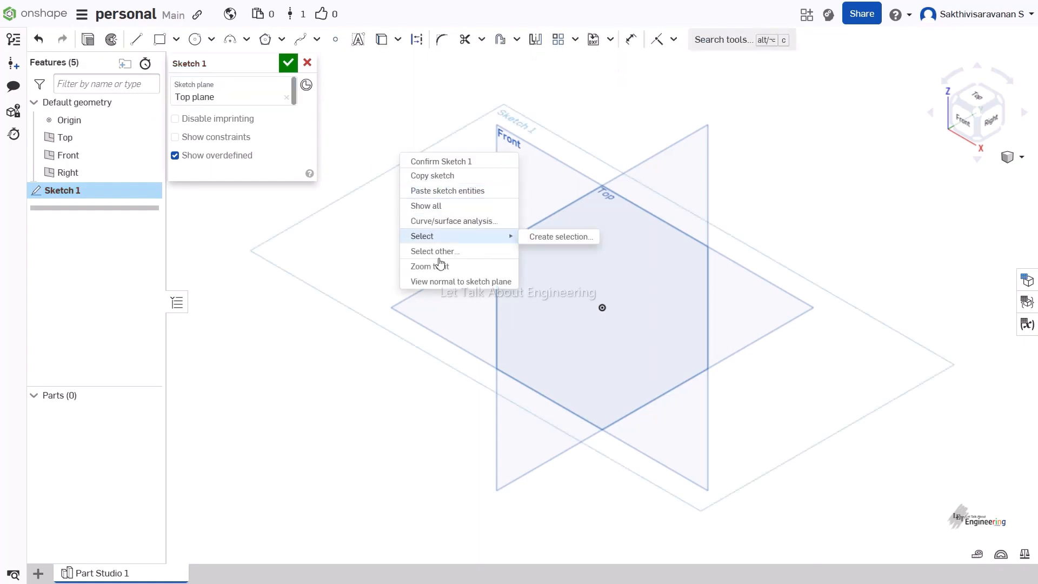
click(432, 281)
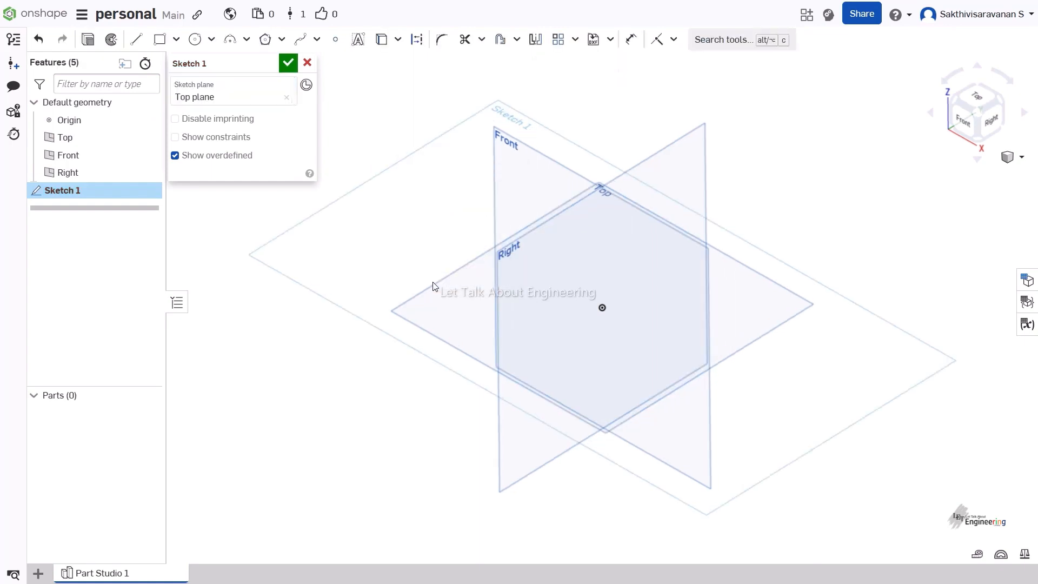
click(171, 38)
click(418, 176)
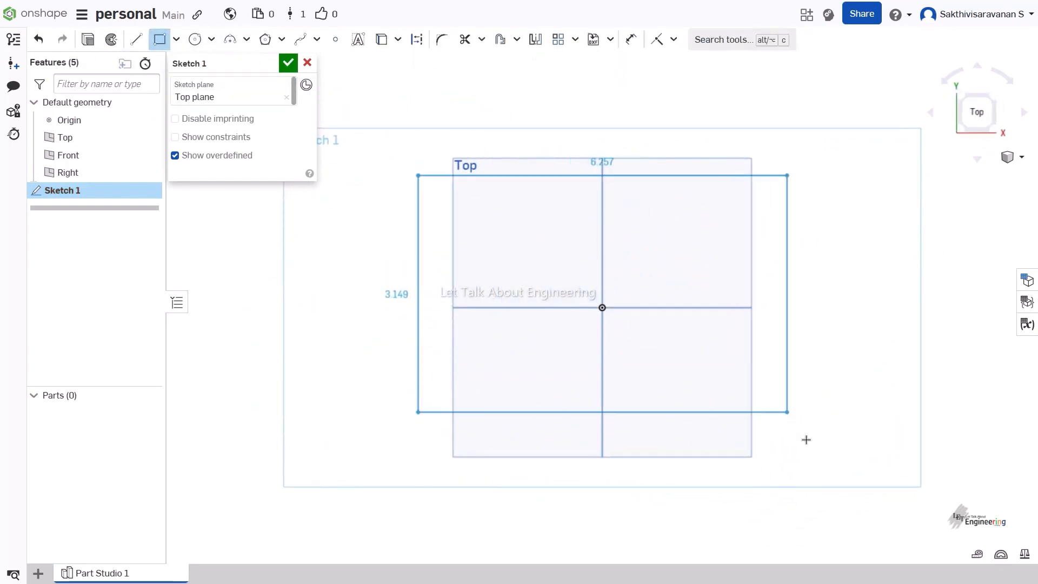
click(828, 464)
click(286, 67)
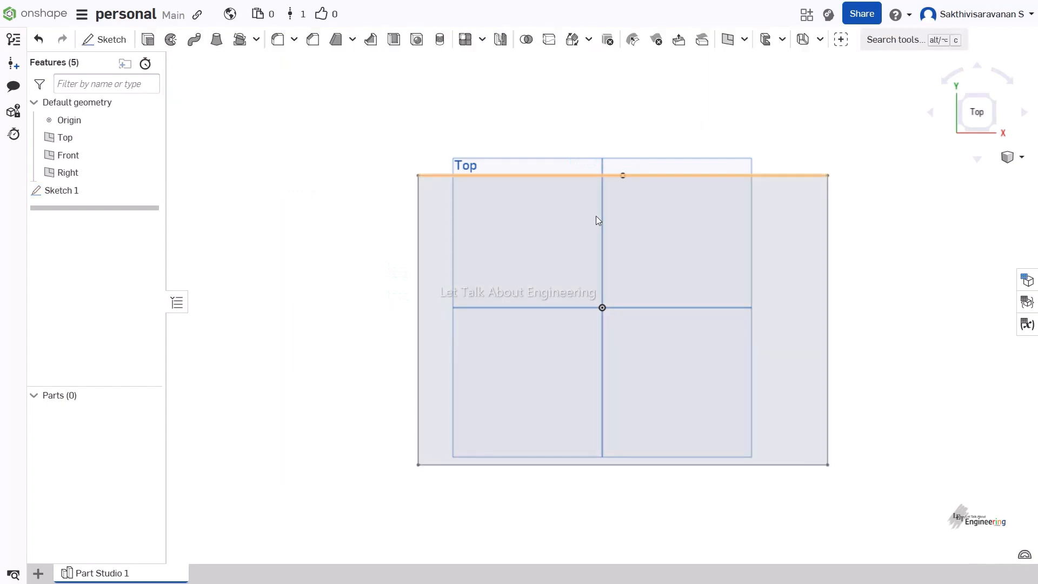
- Extrude the rectangle into a thick solid block and accept the feature
right_drag(596, 217, 552, 165)
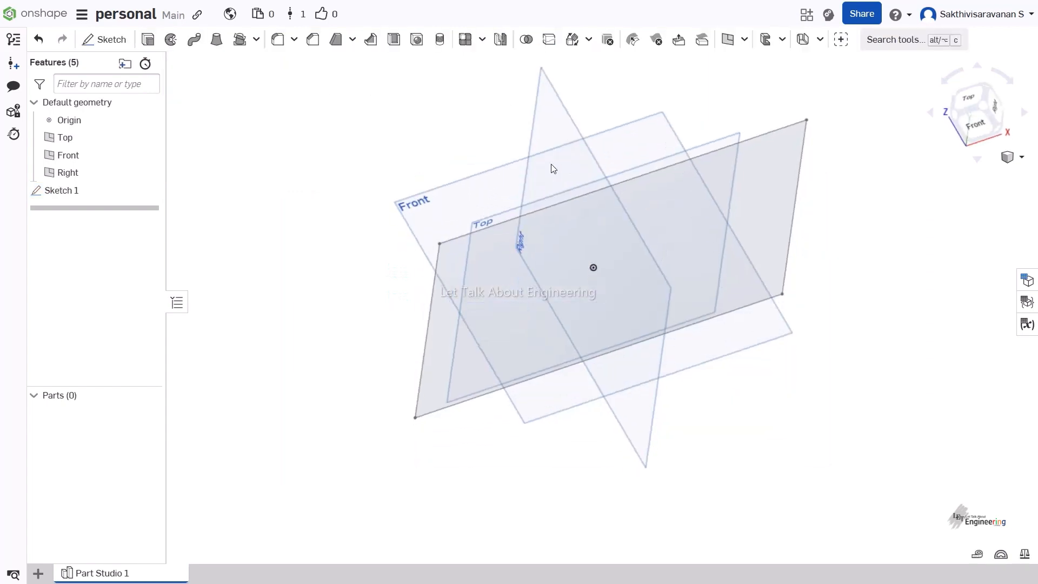
click(147, 39)
click(446, 268)
mouse_move(446, 268)
right_down()
mouse_move(450, 260)
mouse_move(407, 288)
mouse_move(468, 364)
right_up()
drag(444, 371, 403, 380)
right_click(589, 104)
click(632, 113)
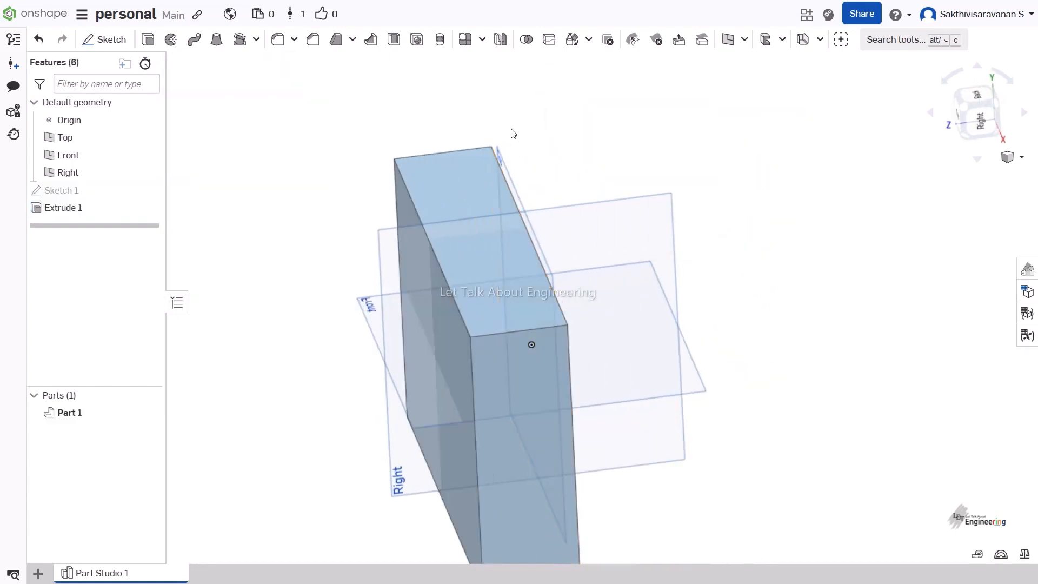
- Start an edge Fillet on the short upper edge at the end of the block and check its preview
click(293, 39)
click(288, 63)
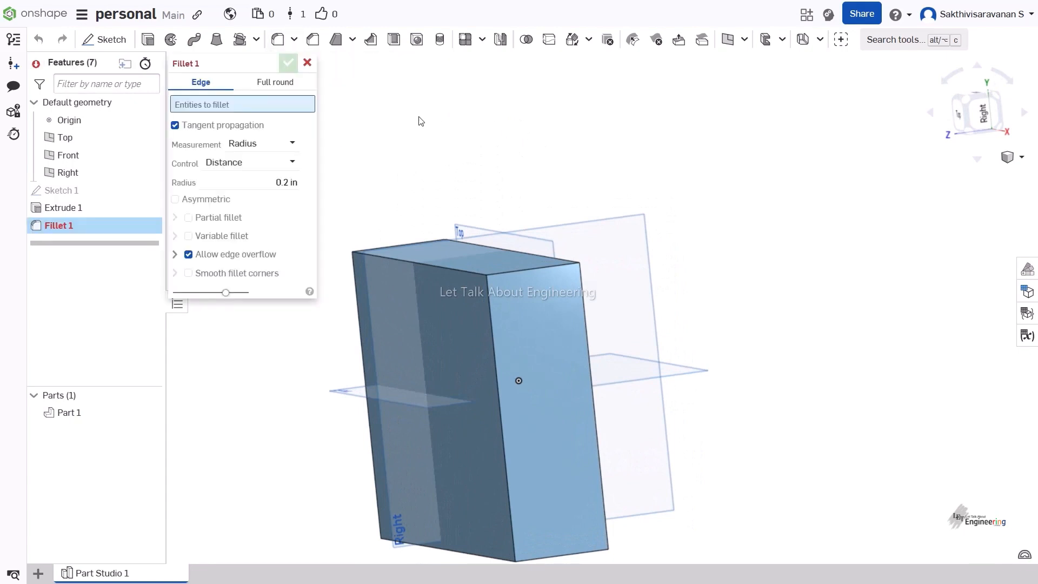
right_drag(429, 117, 357, 119)
scroll(439, 104, up, 3)
scroll(439, 108, down, 3)
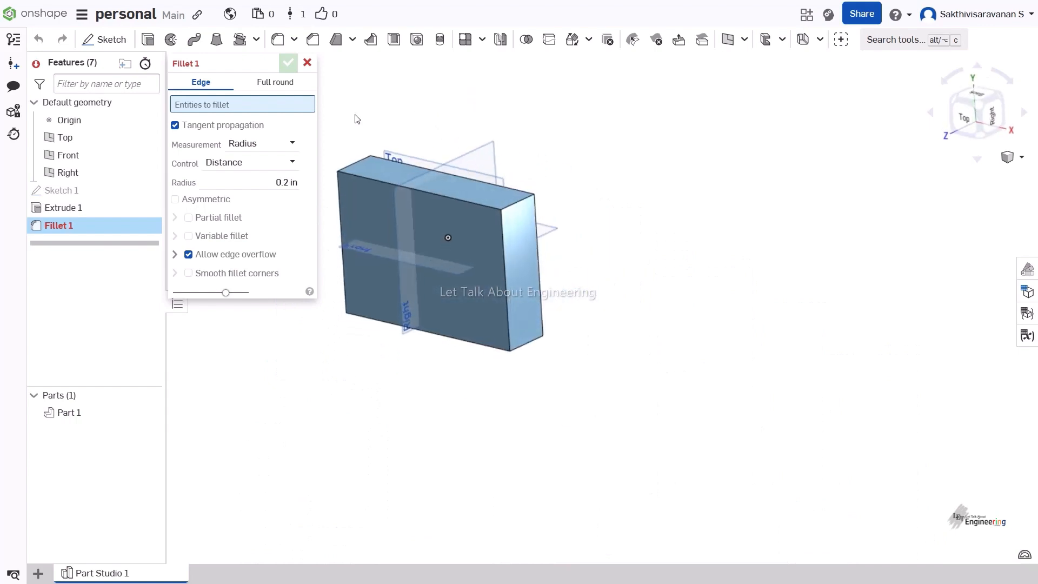
right_drag(471, 123, 427, 116)
scroll(466, 186, up, 5)
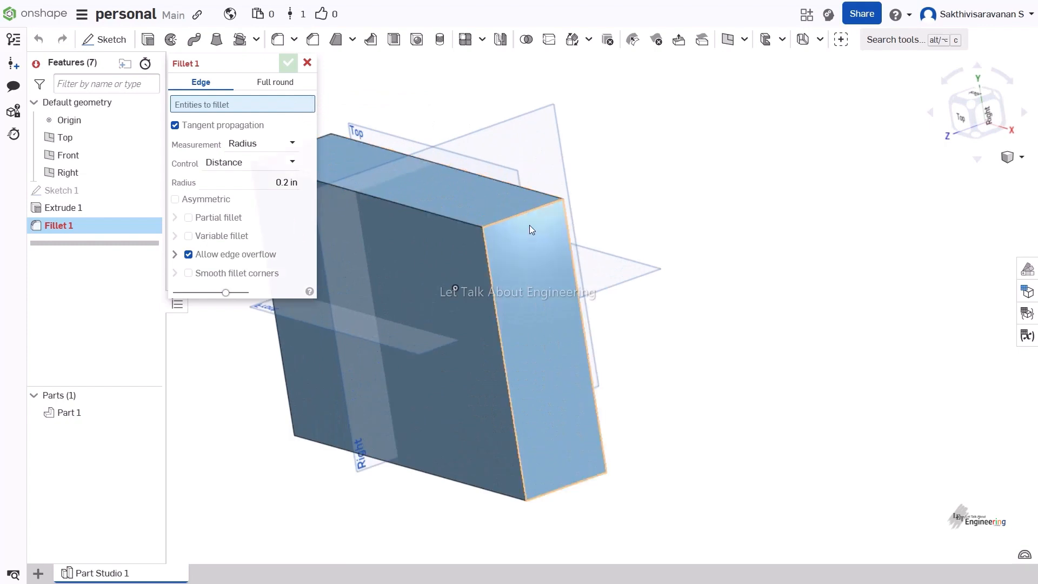
right_drag(485, 197, 542, 239)
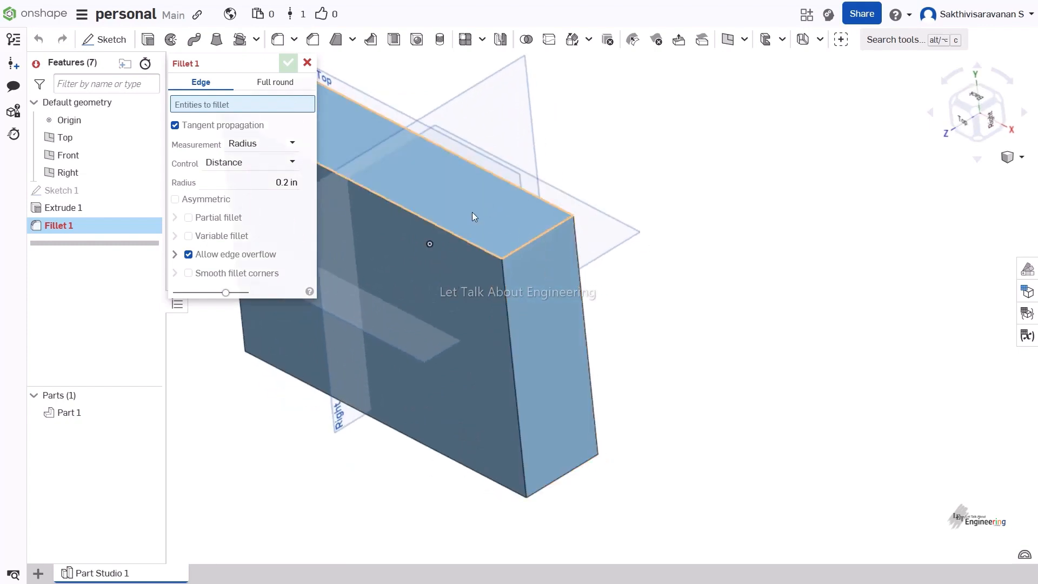
click(544, 234)
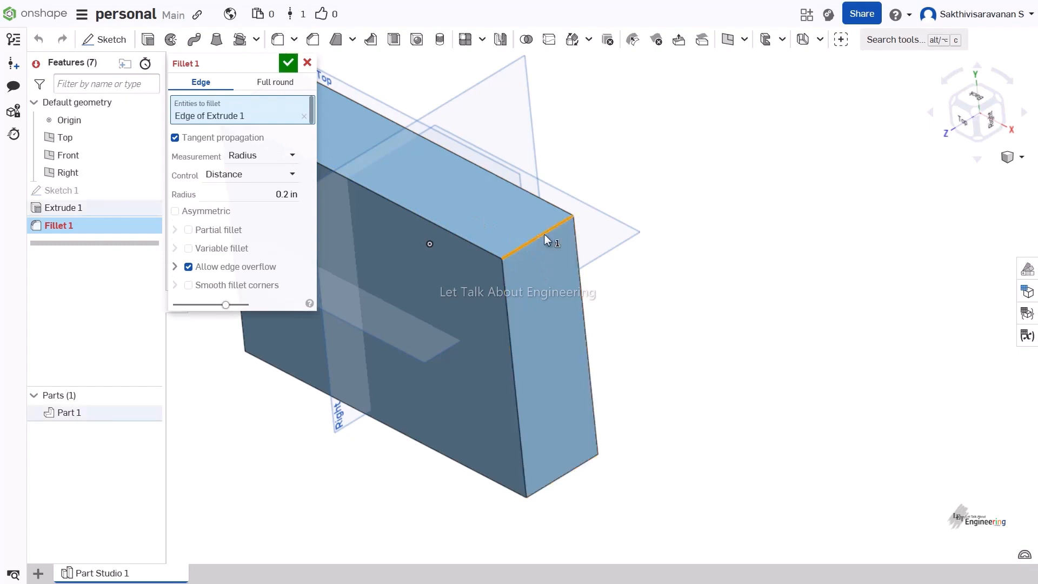
scroll(530, 249, up, 3)
scroll(528, 251, up, 2)
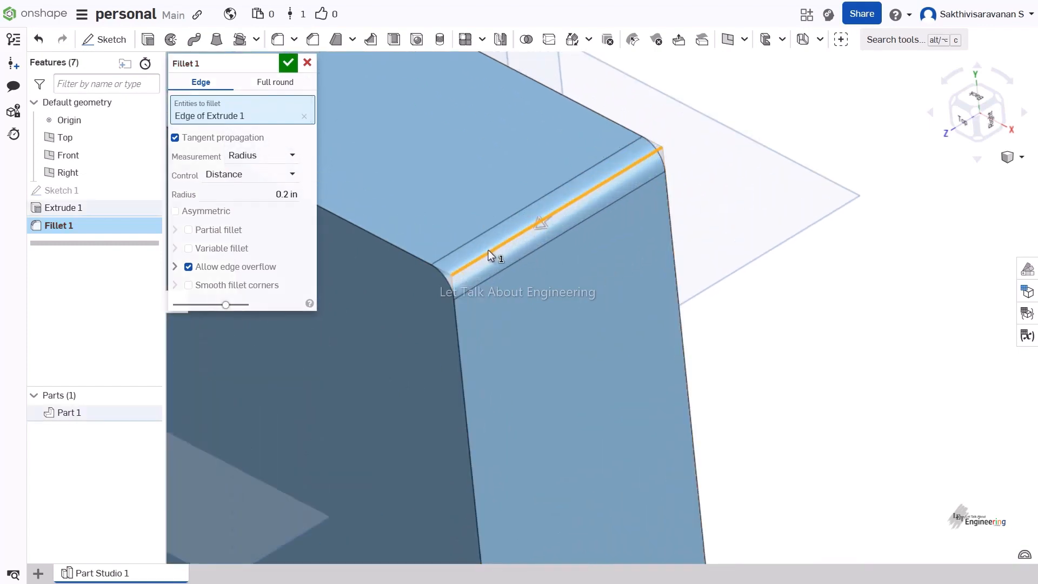
right_drag(456, 271, 475, 254)
scroll(456, 274, up, 4)
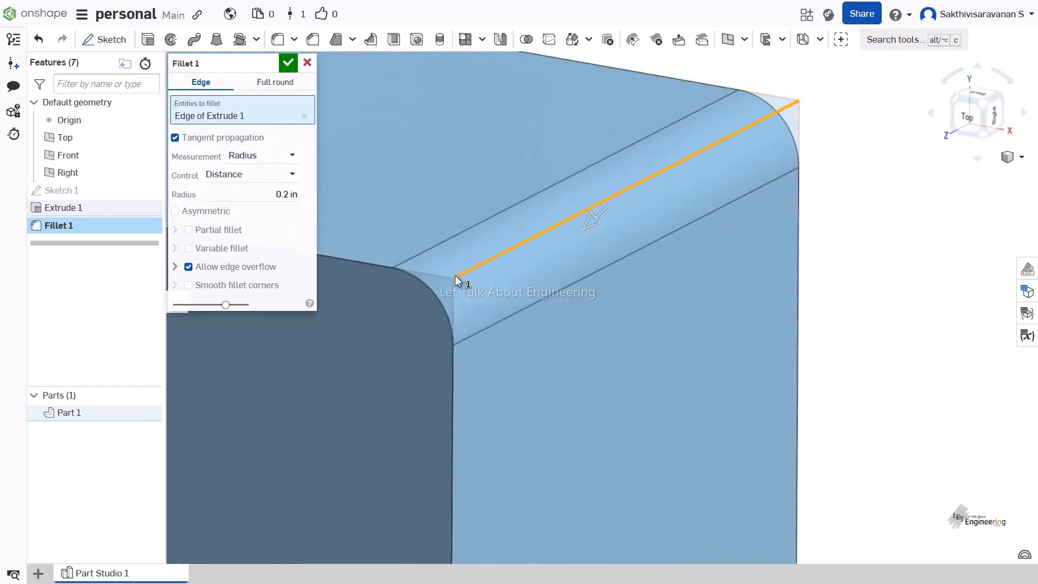
scroll(455, 274, down, 2)
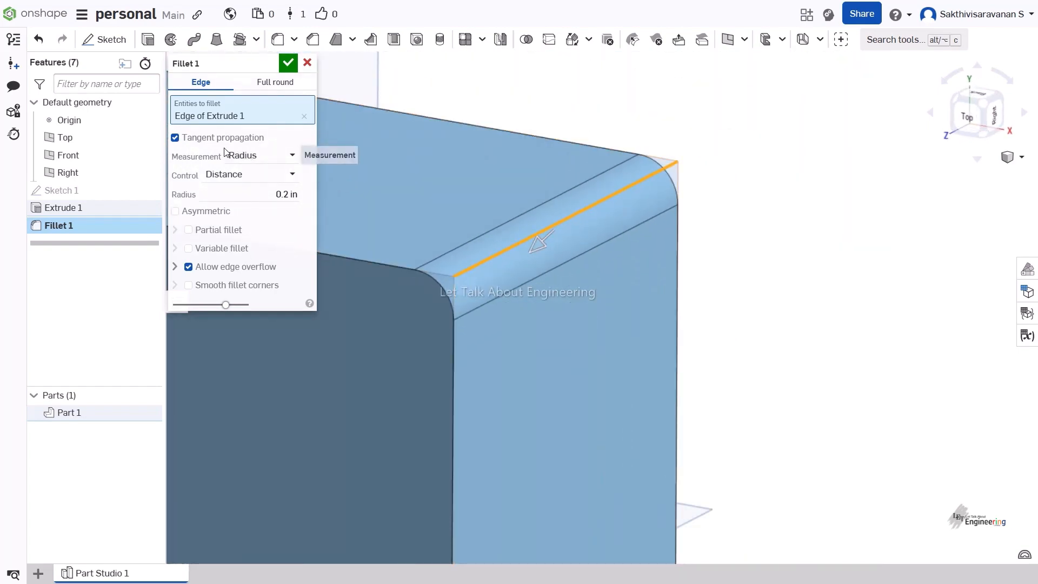
- Review the fillet's measurement and cross-section control options, keeping Radius and Distance
click(277, 156)
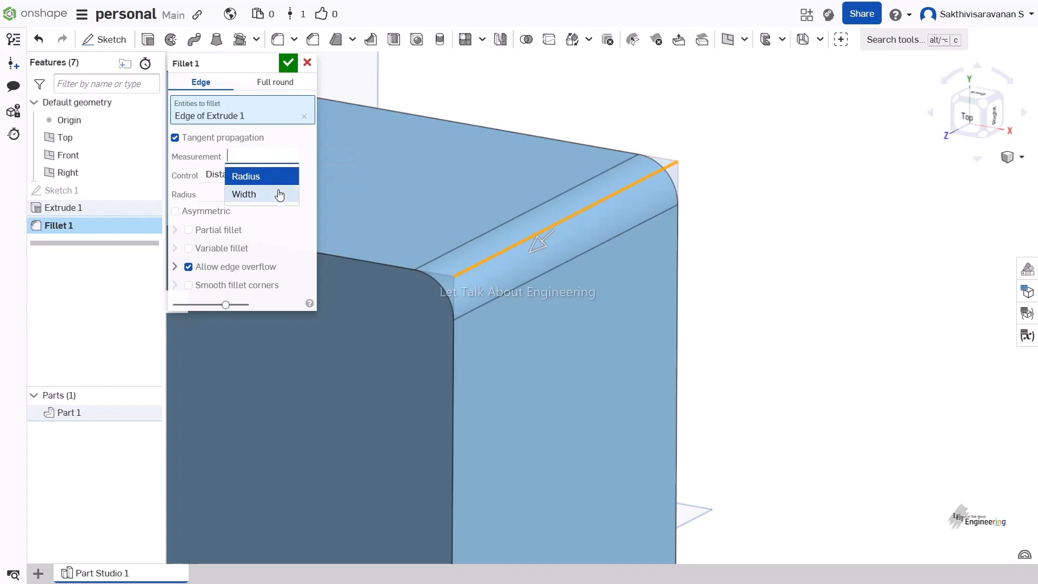
click(284, 177)
click(285, 175)
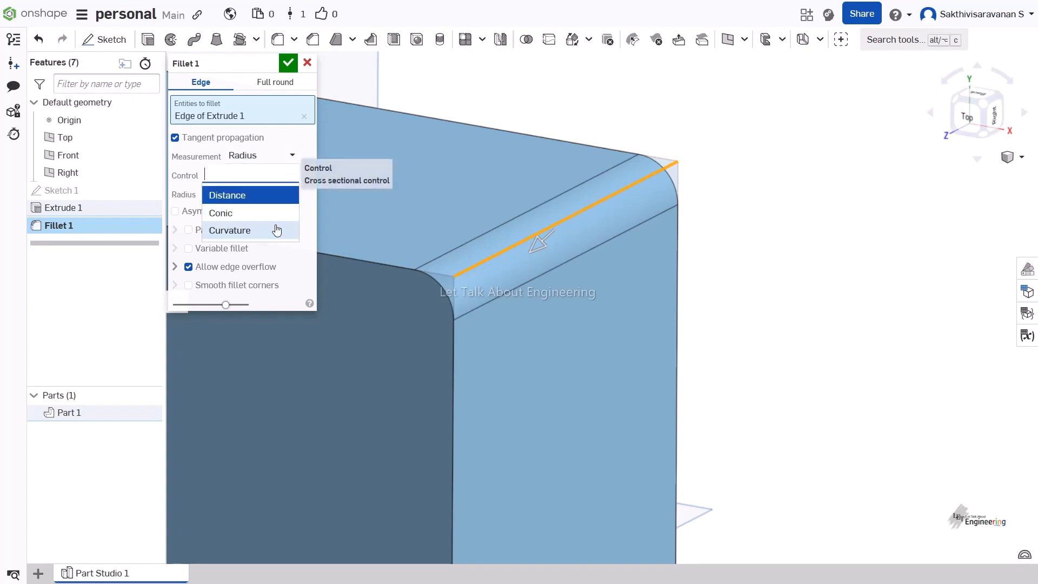
click(274, 177)
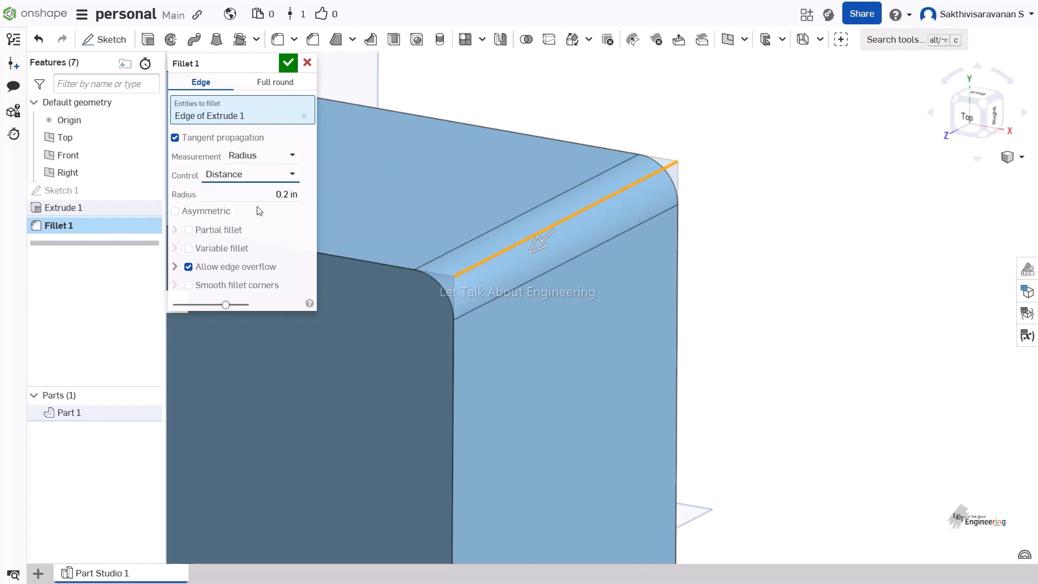
- Set the fillet radius to 0.6 in and make the fillet asymmetric with a second radius of 0.2 in
click(257, 197)
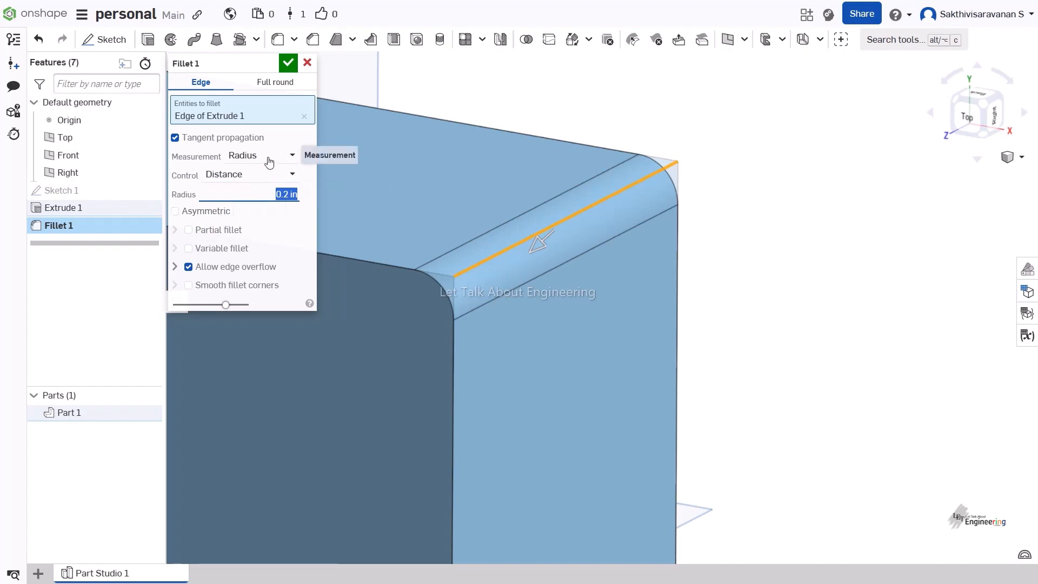
scroll(257, 199, up, 1)
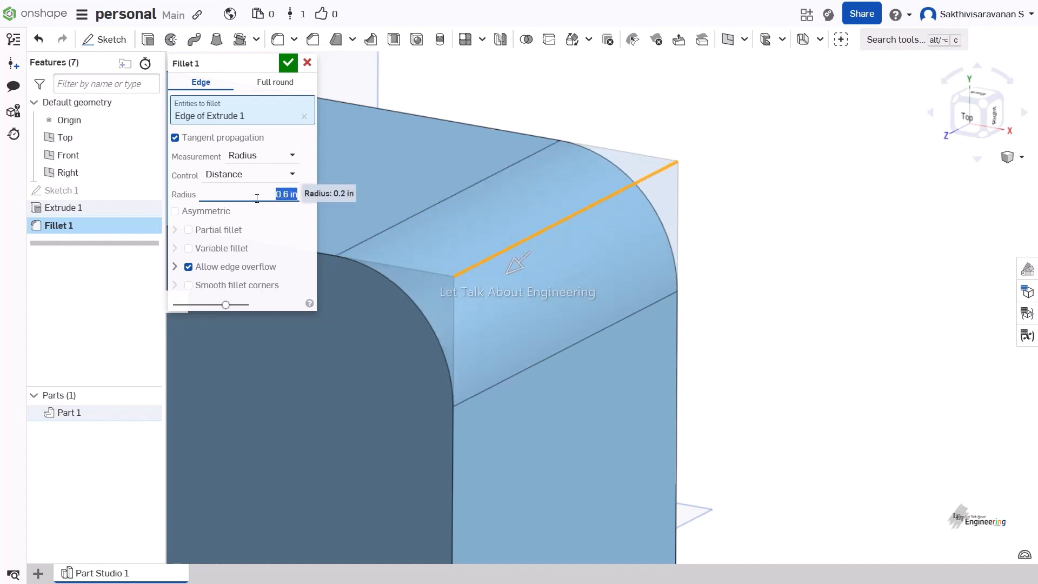
right_drag(598, 318, 629, 316)
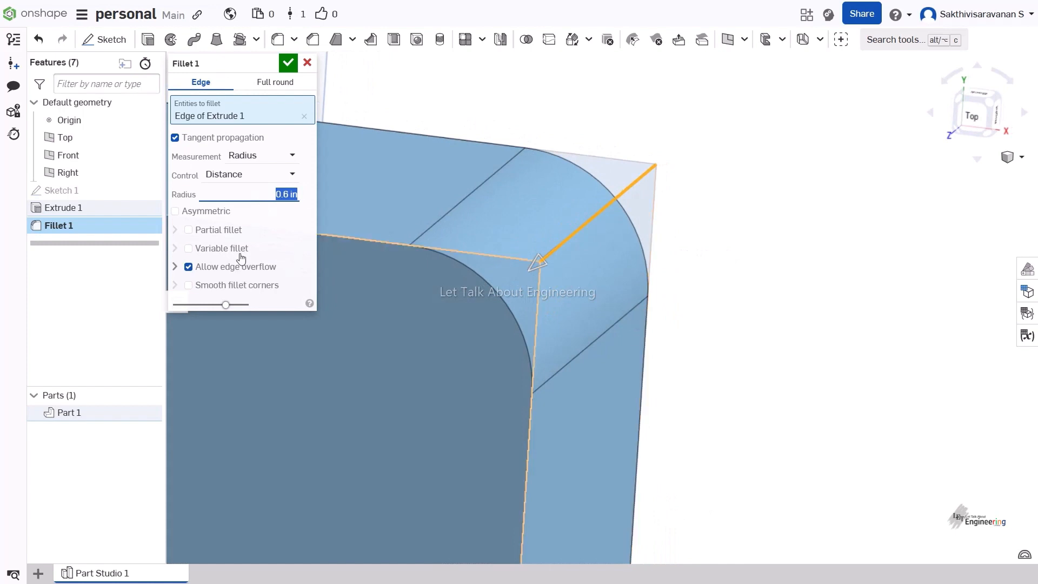
click(208, 216)
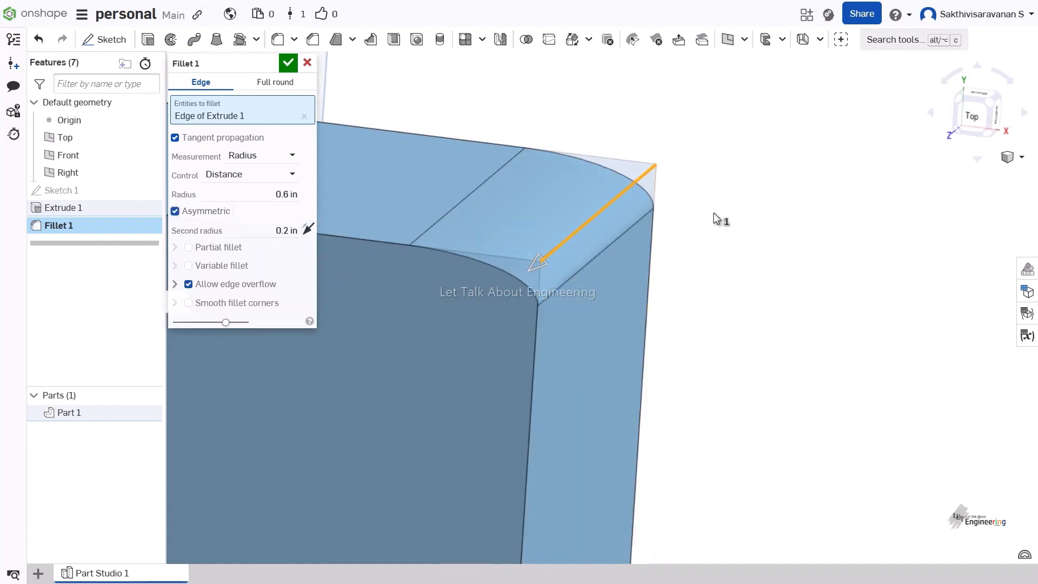
- Review the two radius values of the asymmetric fillet and turn off its Asymmetric option
click(249, 228)
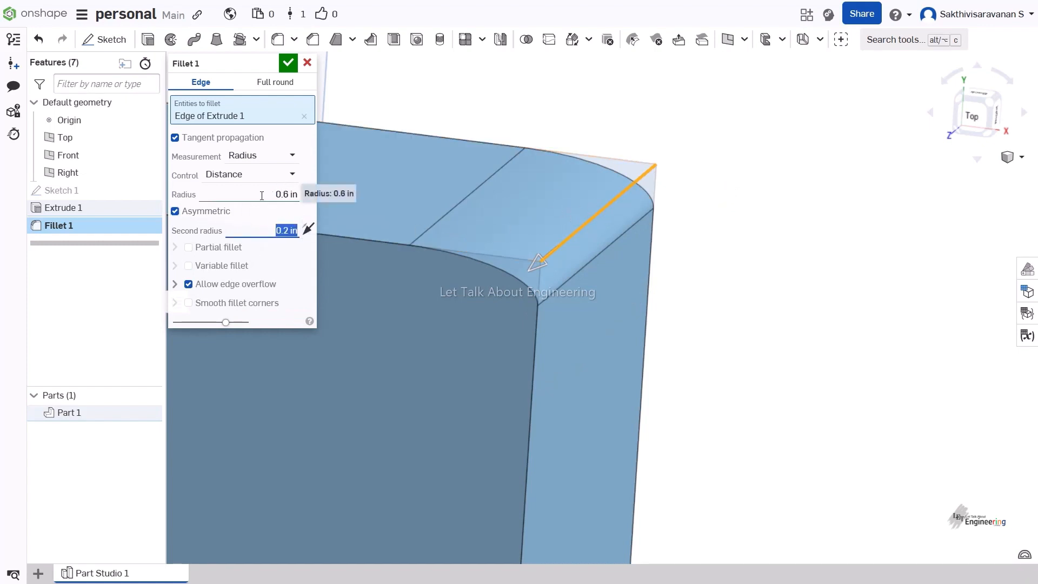
click(235, 194)
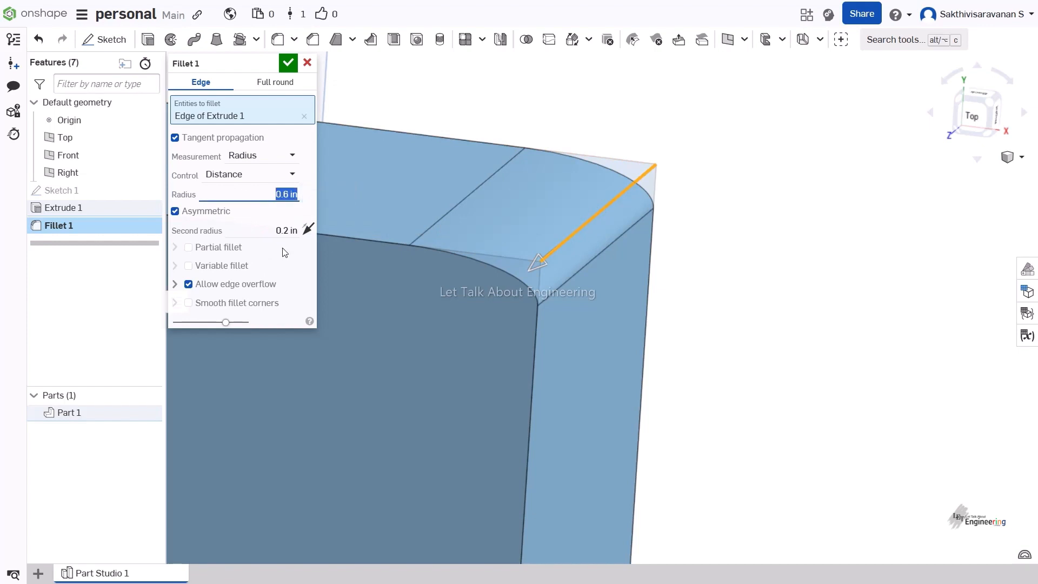
click(260, 233)
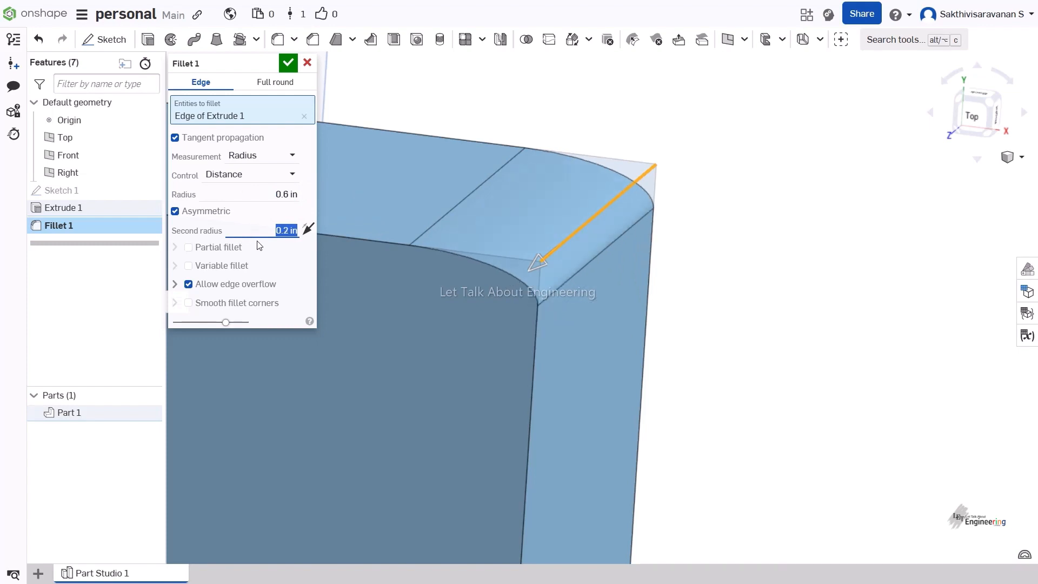
click(204, 215)
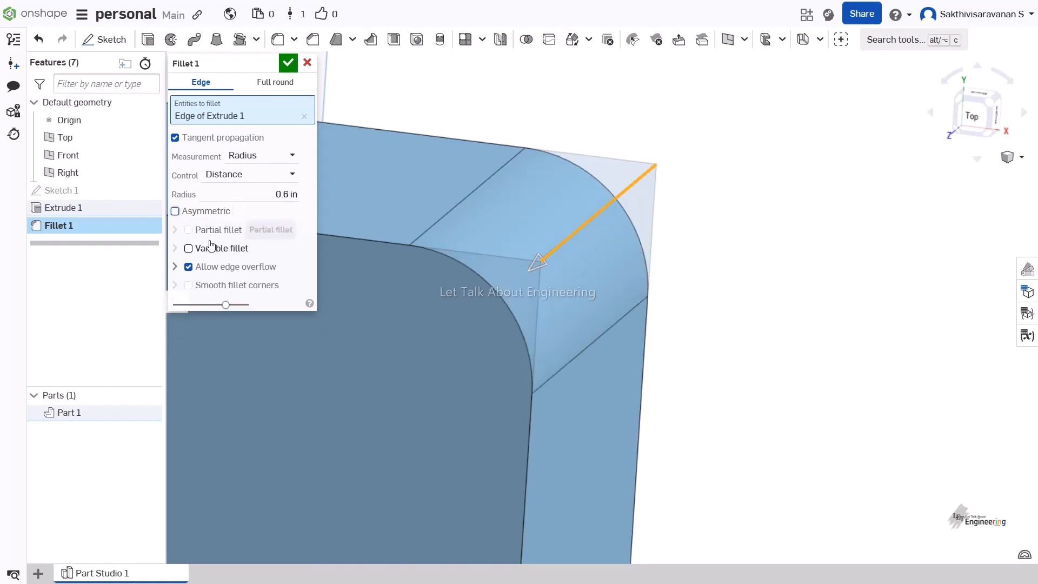
- Make it a partial fillet with a start position of 0.21 along the edge and inspect the shape
click(213, 233)
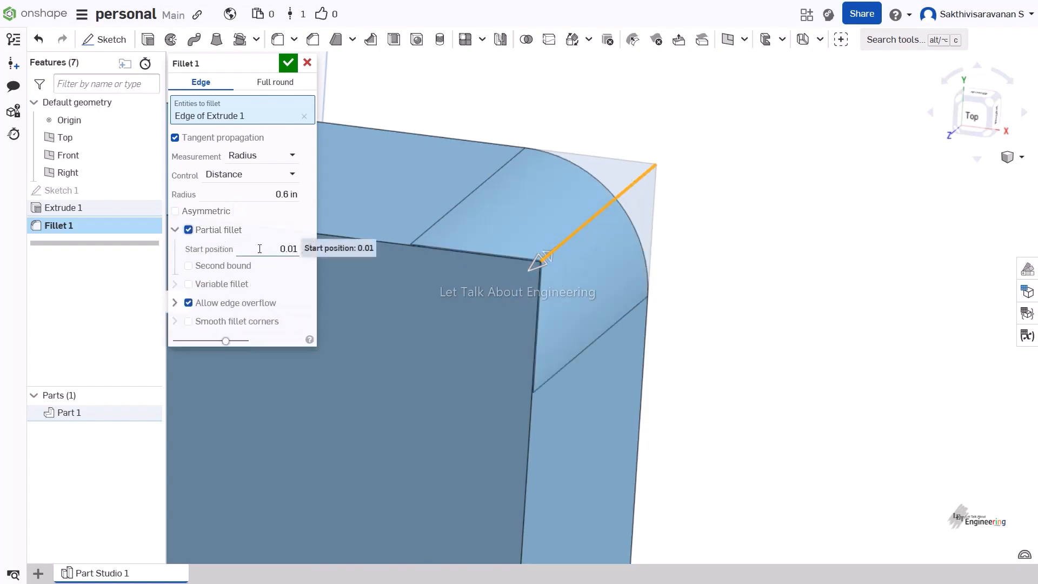
mouse_move(540, 213)
right_down()
mouse_move(517, 203)
mouse_move(537, 230)
right_up()
scroll(559, 245, up, 2)
scroll(557, 221, up, 3)
scroll(557, 215, down, 4)
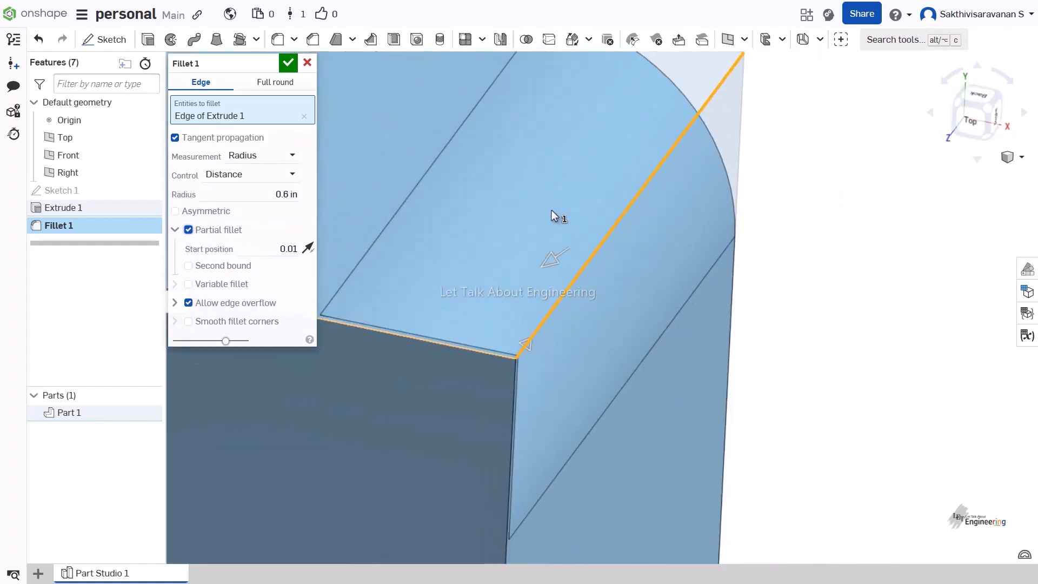
click(279, 248)
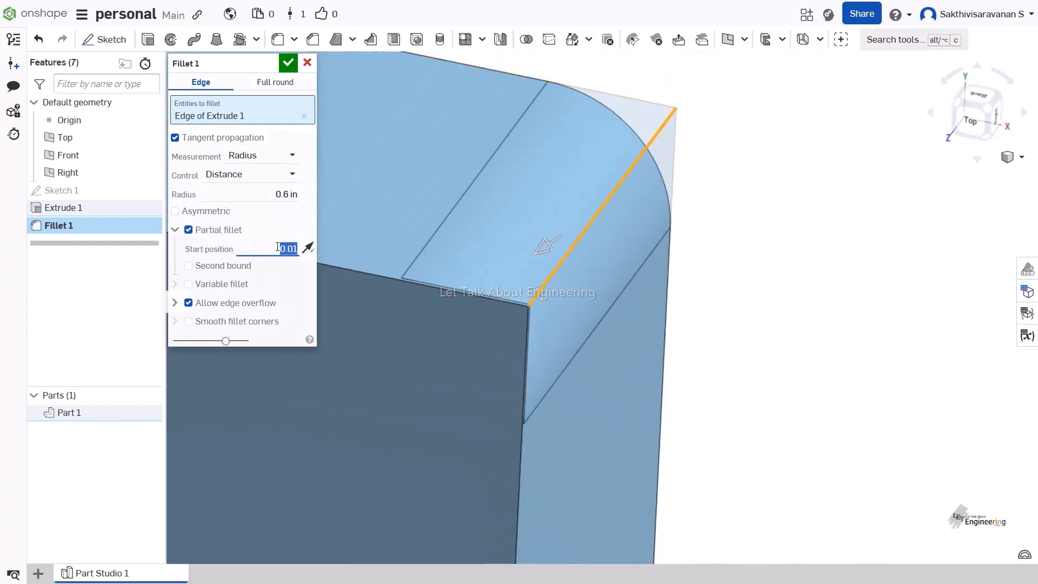
text(0.31)
key(Return)
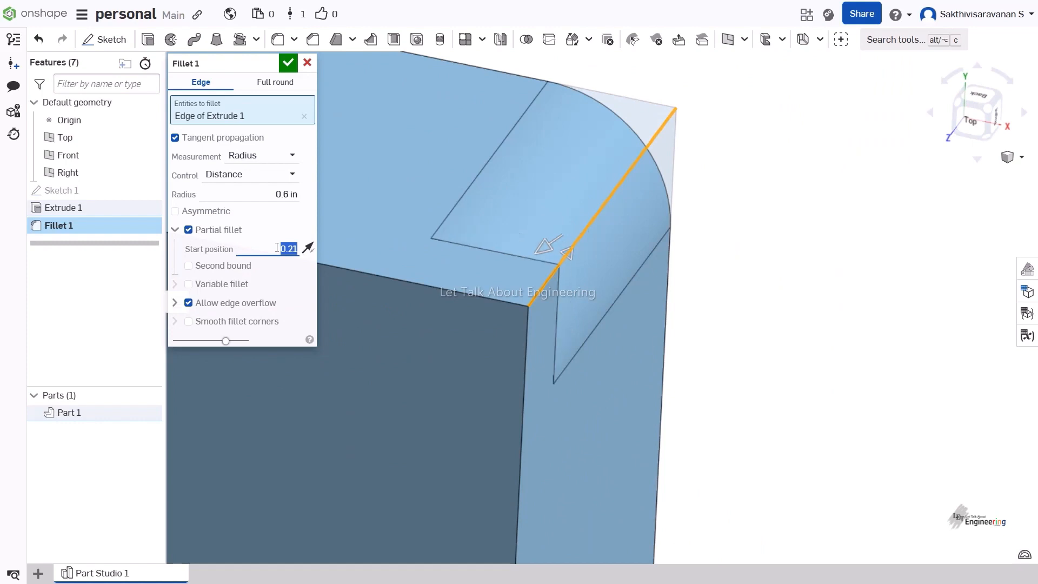
mouse_move(607, 244)
right_down()
mouse_move(543, 231)
mouse_move(609, 244)
right_up()
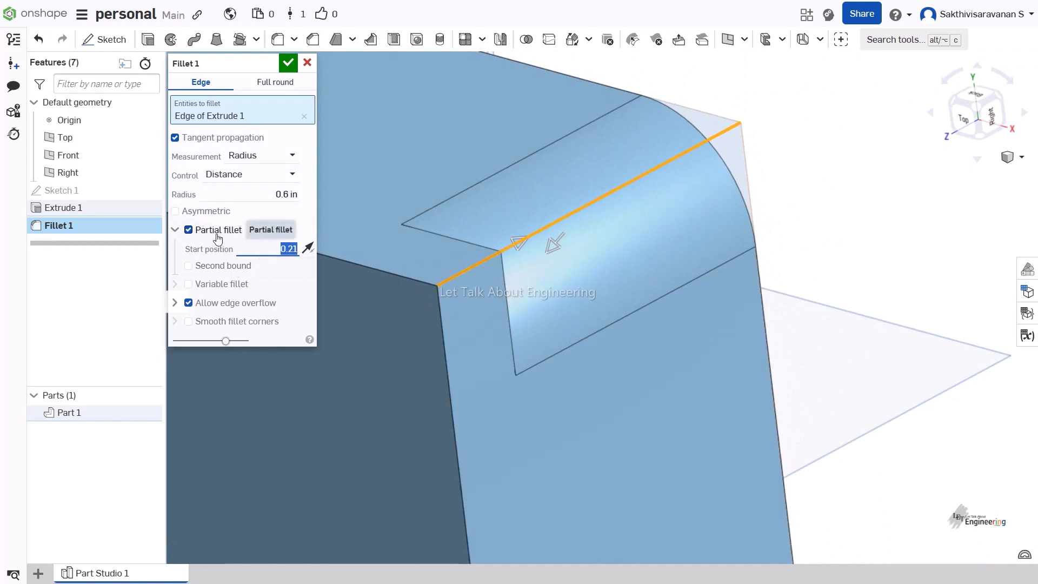
- Give the partial fillet a second bound with an end position of 0.69, and turn both options back off
click(194, 266)
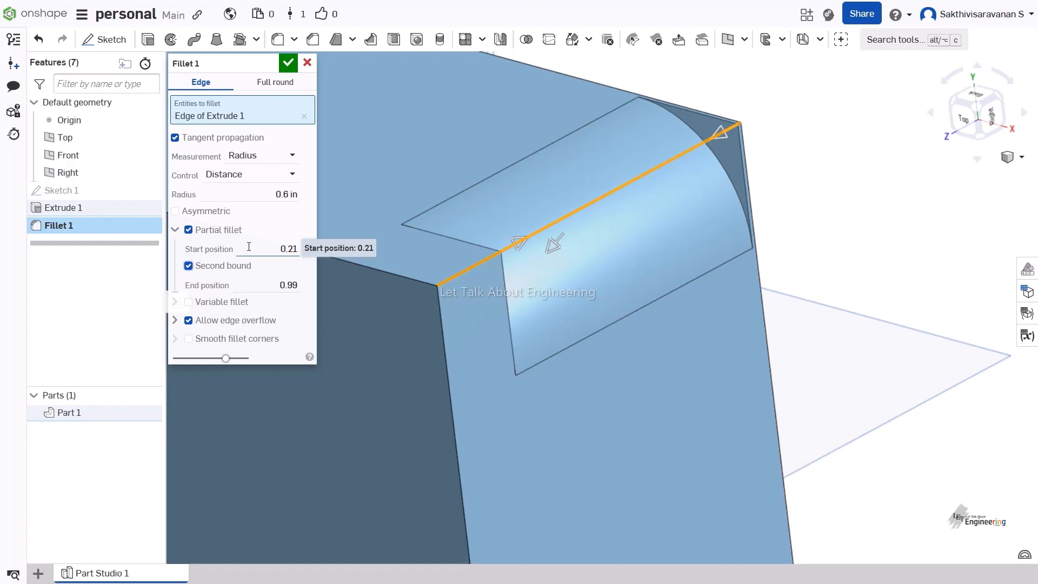
click(249, 247)
right_drag(774, 186, 765, 186)
click(263, 287)
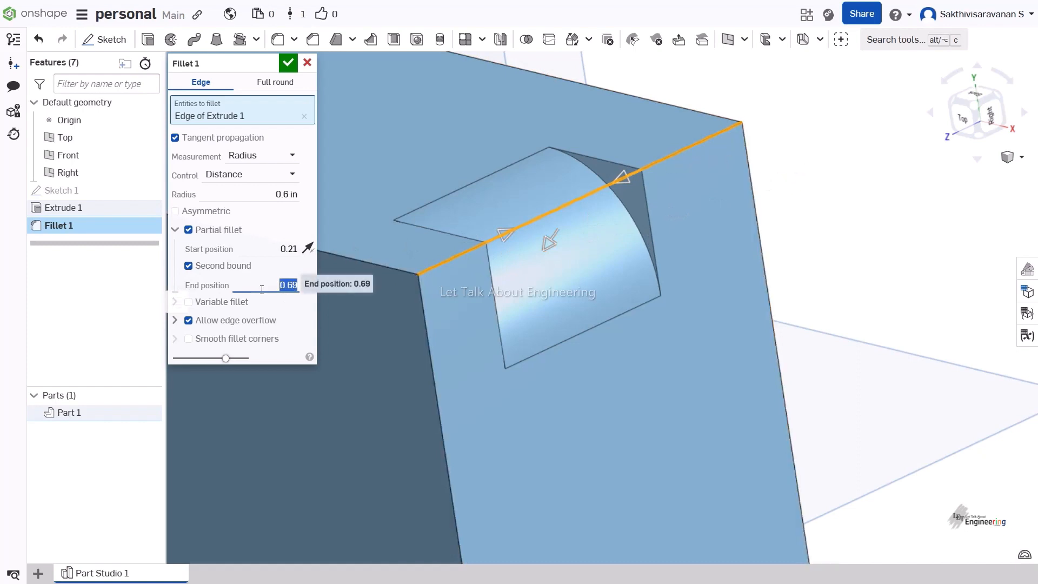
click(188, 265)
click(189, 230)
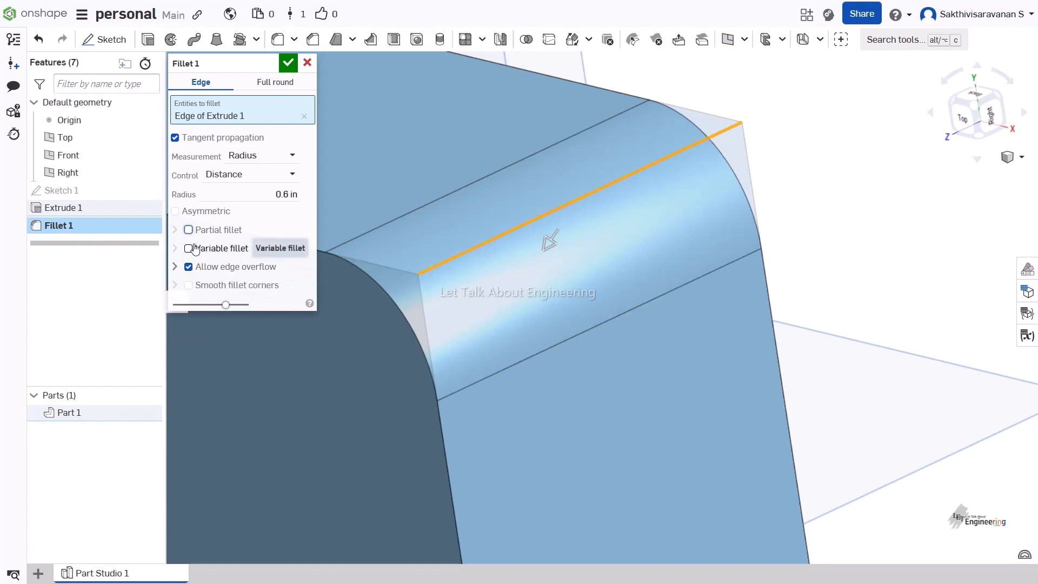
- Turn on Variable fillet and add a point on the filleted edge at about location 0.349 with a radius of 0.8 in
click(189, 249)
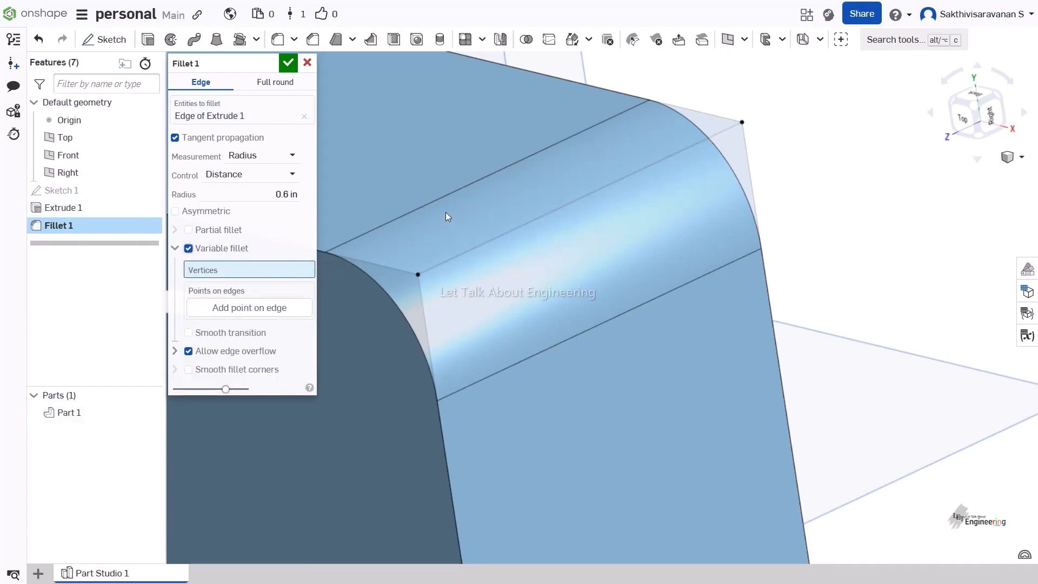
scroll(445, 212, up, 5)
scroll(445, 212, down, 8)
right_drag(445, 212, 513, 258)
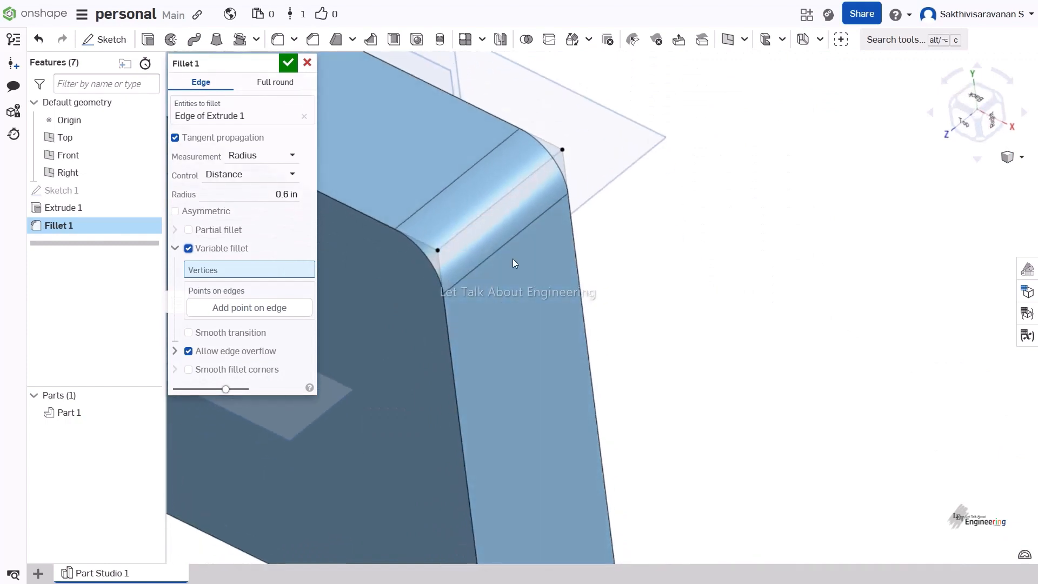
click(252, 310)
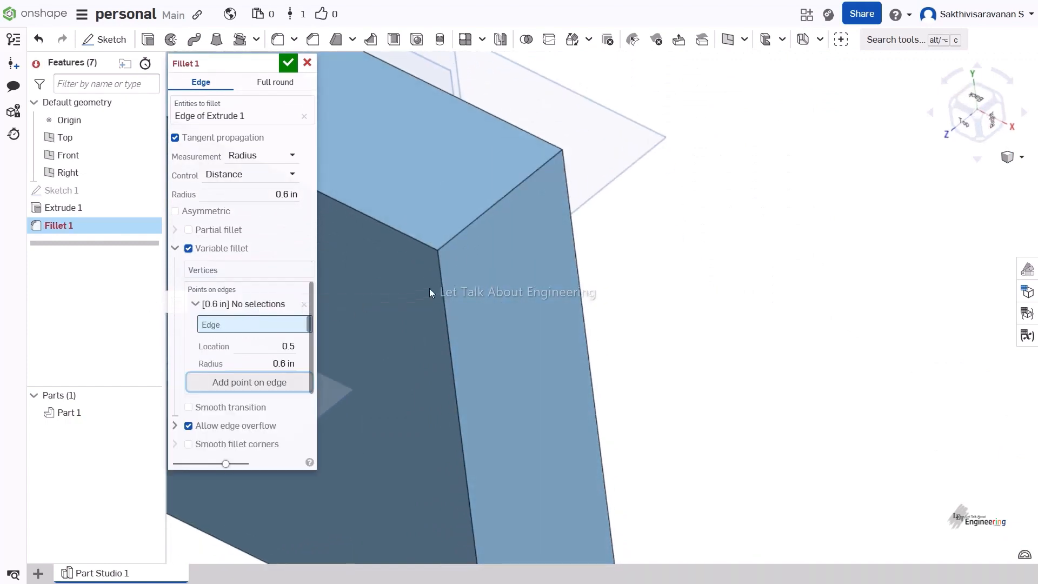
click(468, 229)
drag(502, 208, 442, 223)
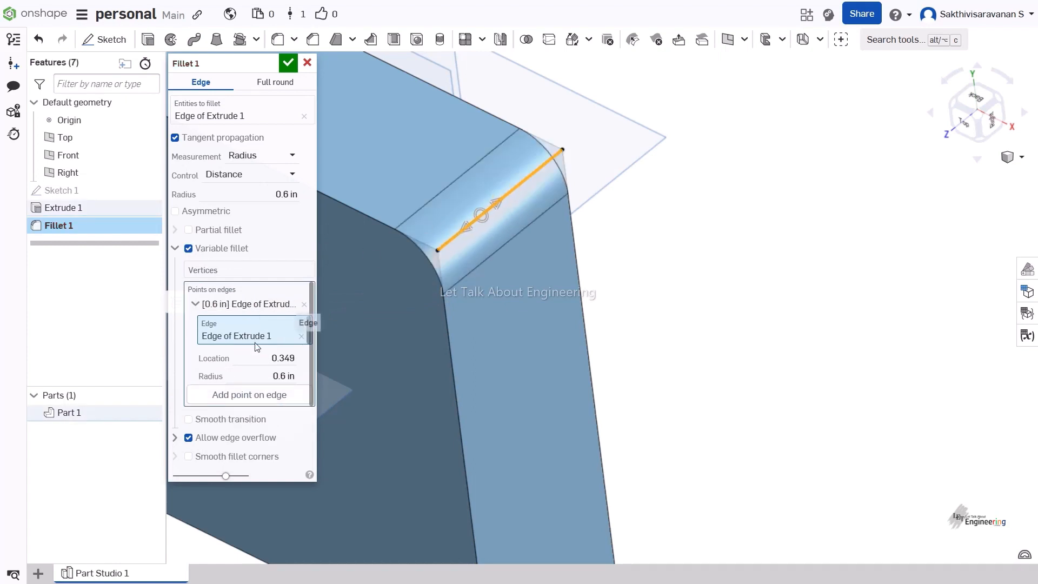
click(259, 374)
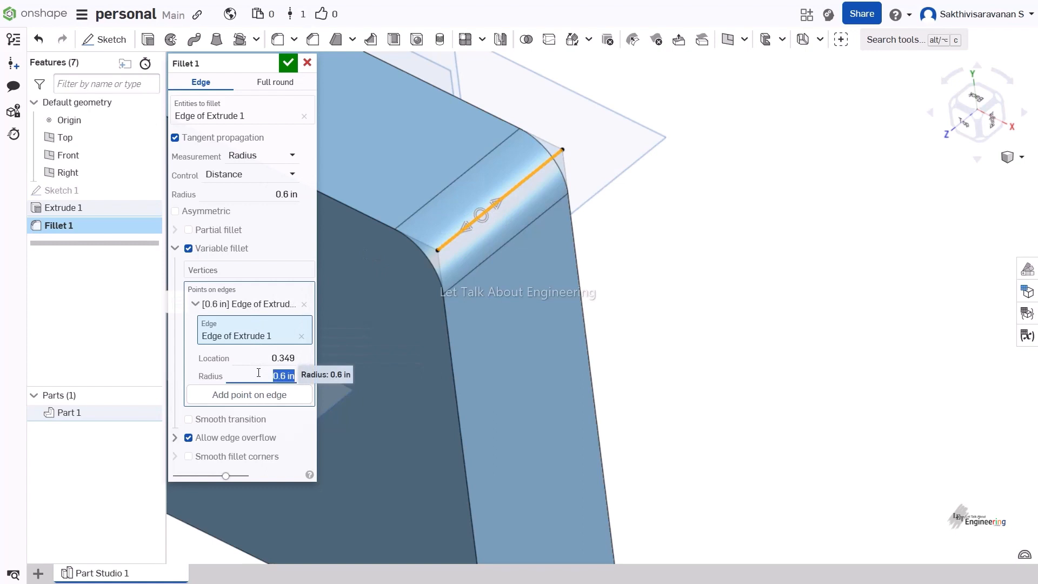
key(Up)
key(Up)
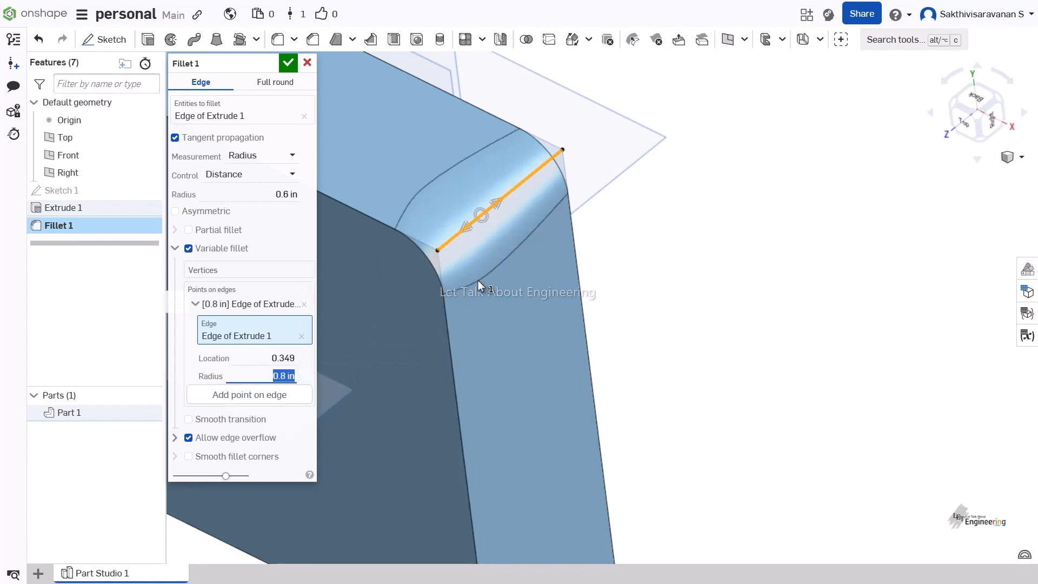
right_drag(510, 184, 503, 264)
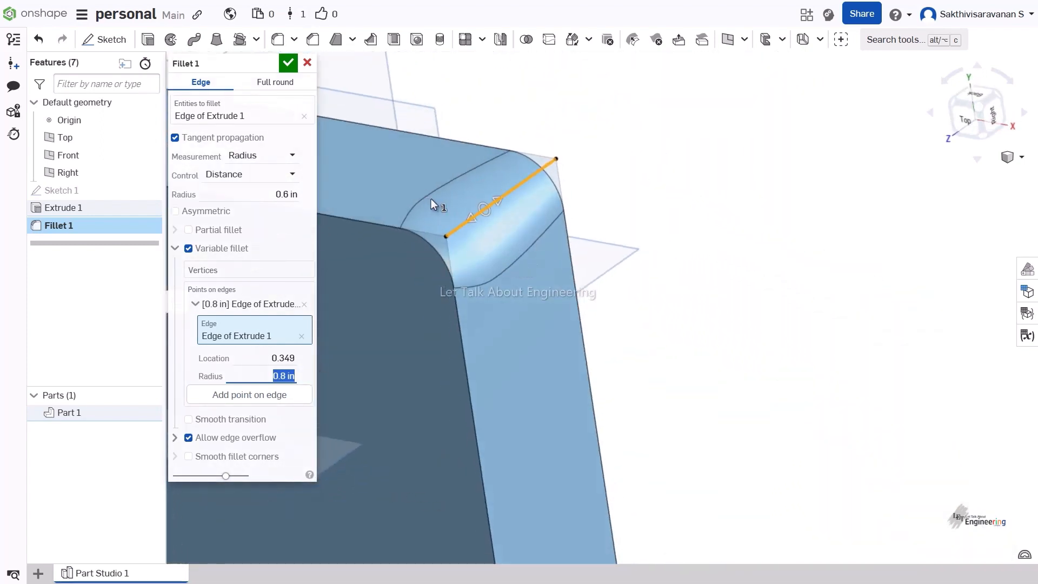
mouse_move(430, 199)
right_down()
mouse_move(424, 193)
mouse_move(459, 216)
mouse_move(446, 207)
right_up()
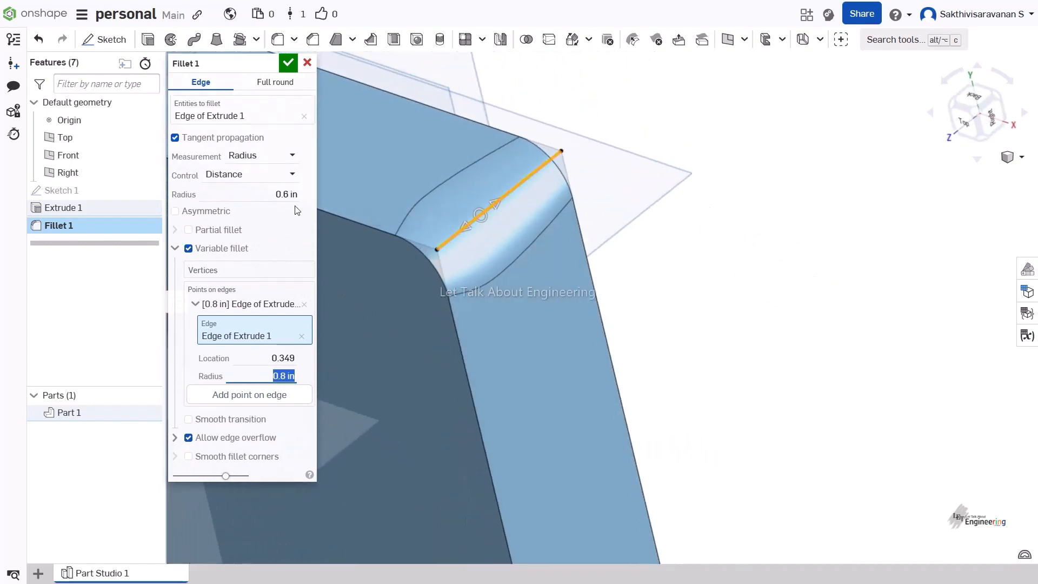
- Add a second variable-fillet point on the same edge, placing the two points at about locations 0.731 and 0.299
click(261, 396)
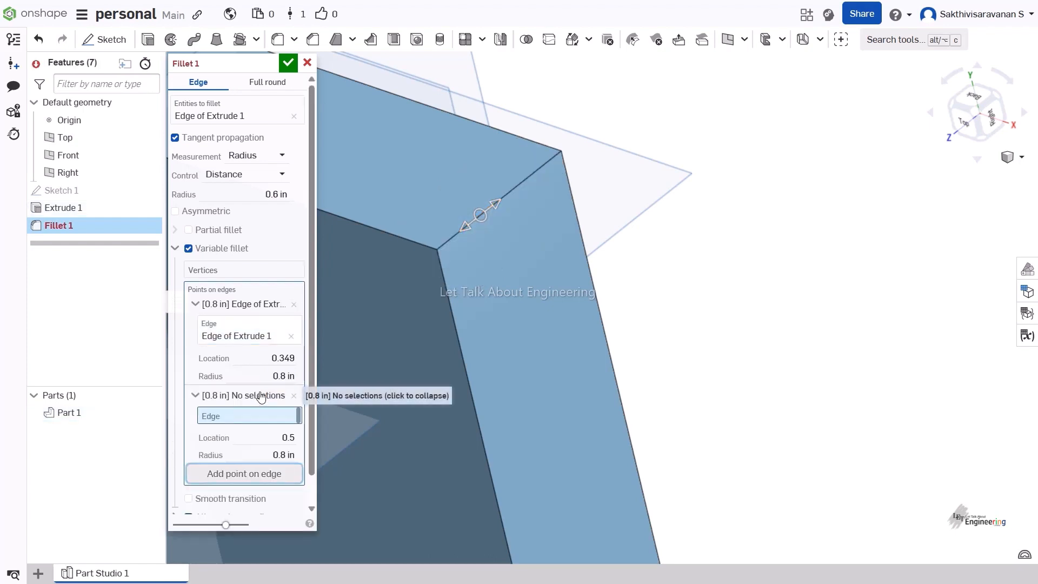
drag(547, 173, 499, 199)
click(499, 200)
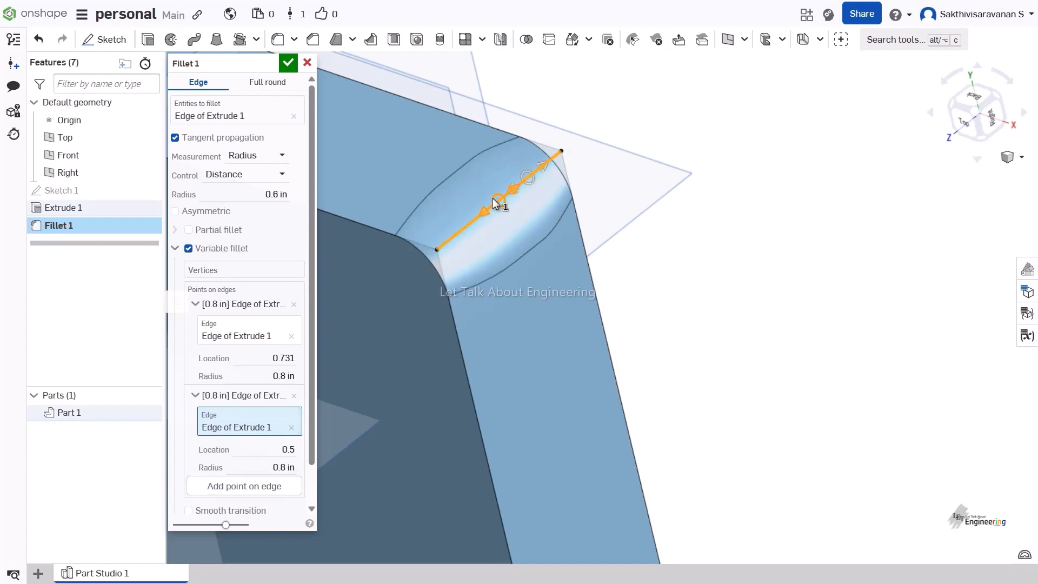
scroll(227, 459, down, 1)
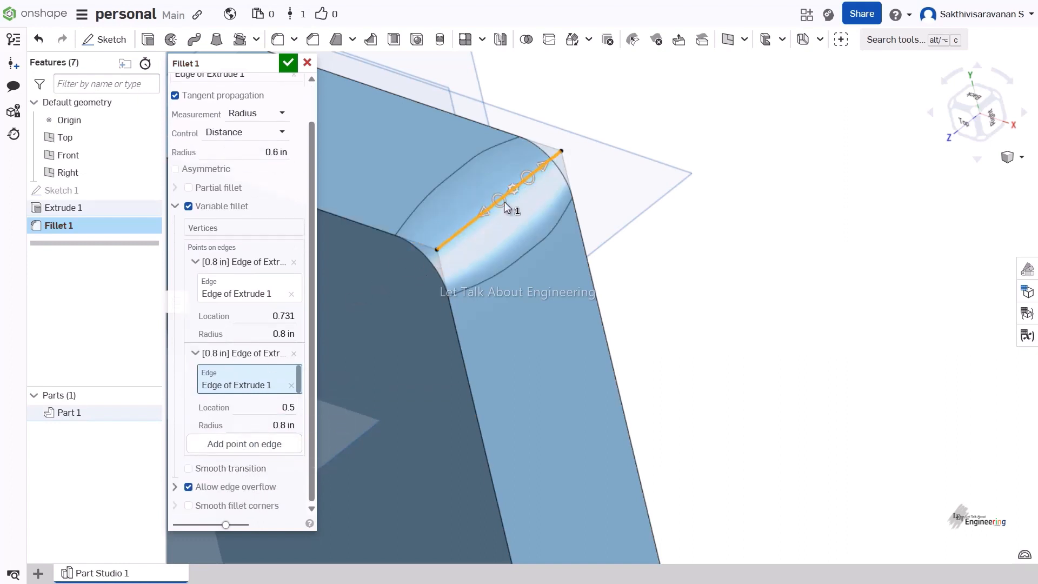
drag(495, 208, 394, 234)
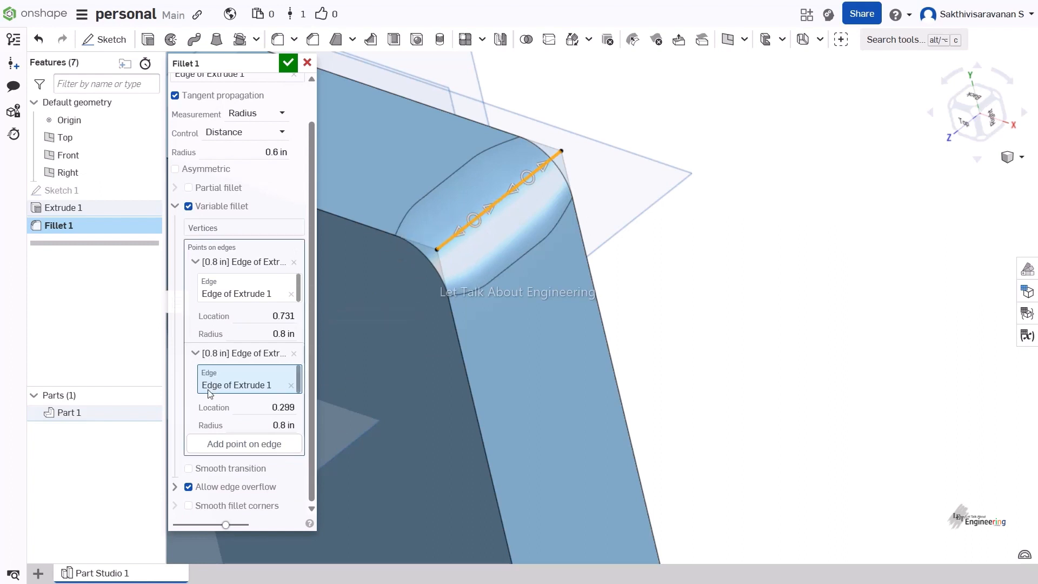
- Set the second edge point's radius to 1 in and inspect the variable fillet
click(250, 422)
text(1)
key(Return)
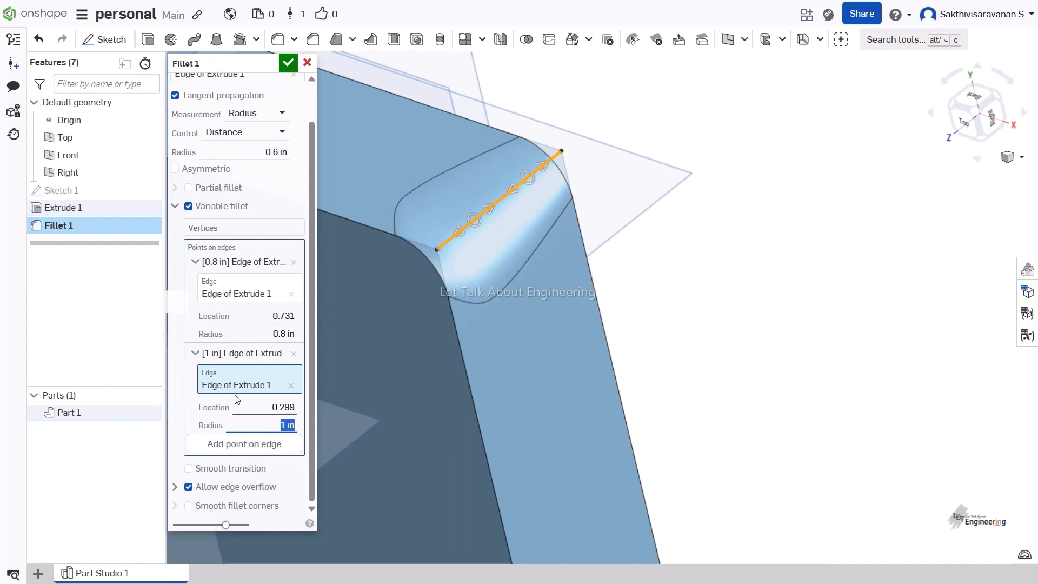
click(245, 406)
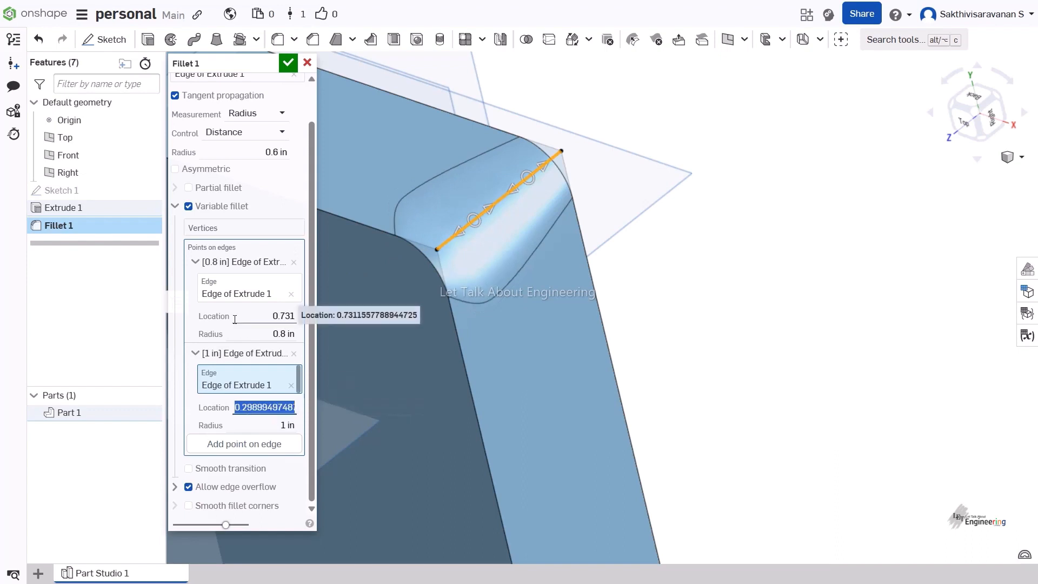
right_drag(588, 227, 572, 184)
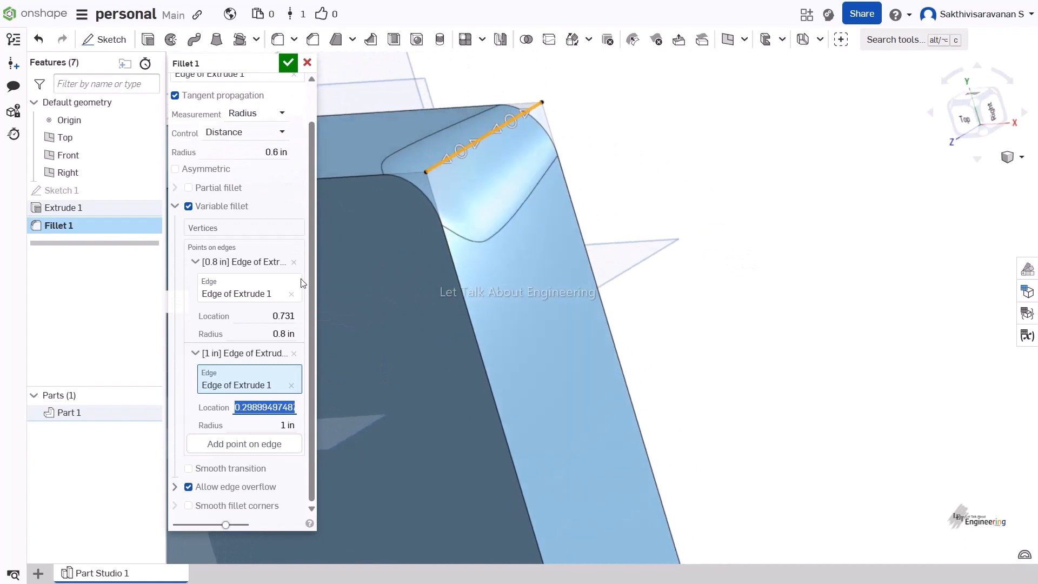
- Try Smooth transition on the variable fillet and turn the Variable fillet option off
click(189, 207)
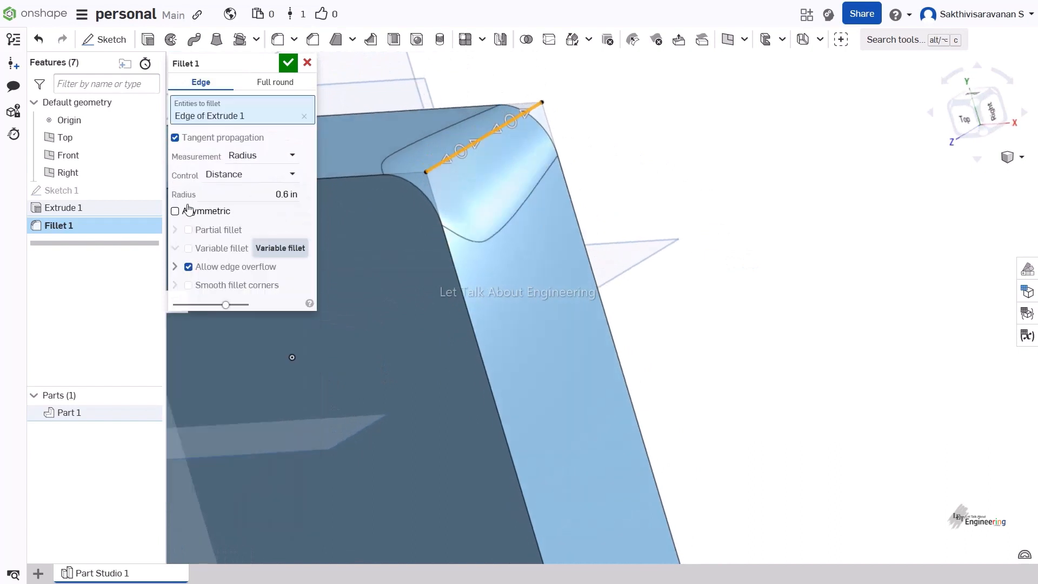
click(188, 248)
scroll(216, 390, down, 1)
scroll(215, 391, down, 1)
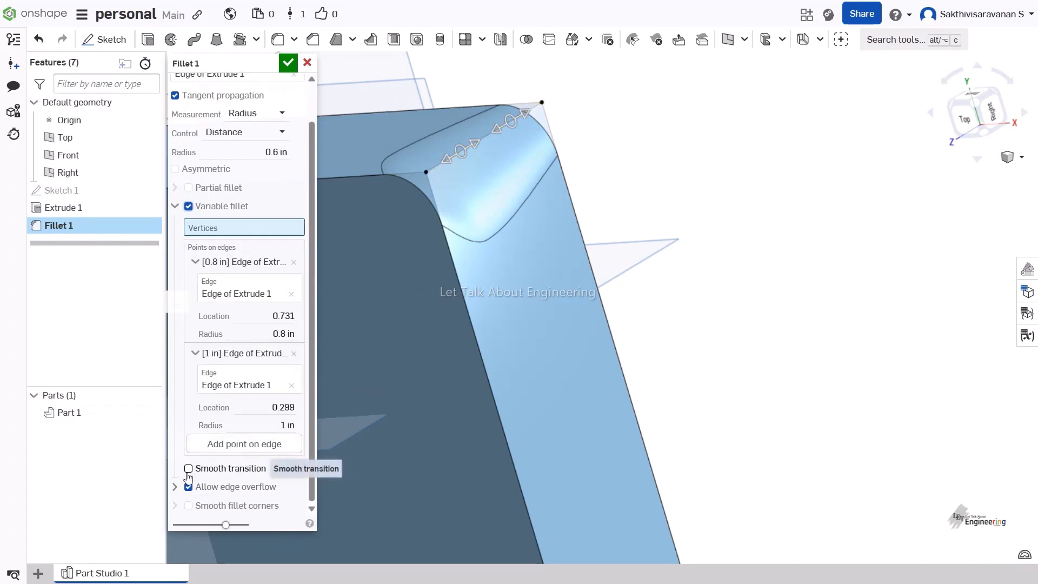
click(188, 469)
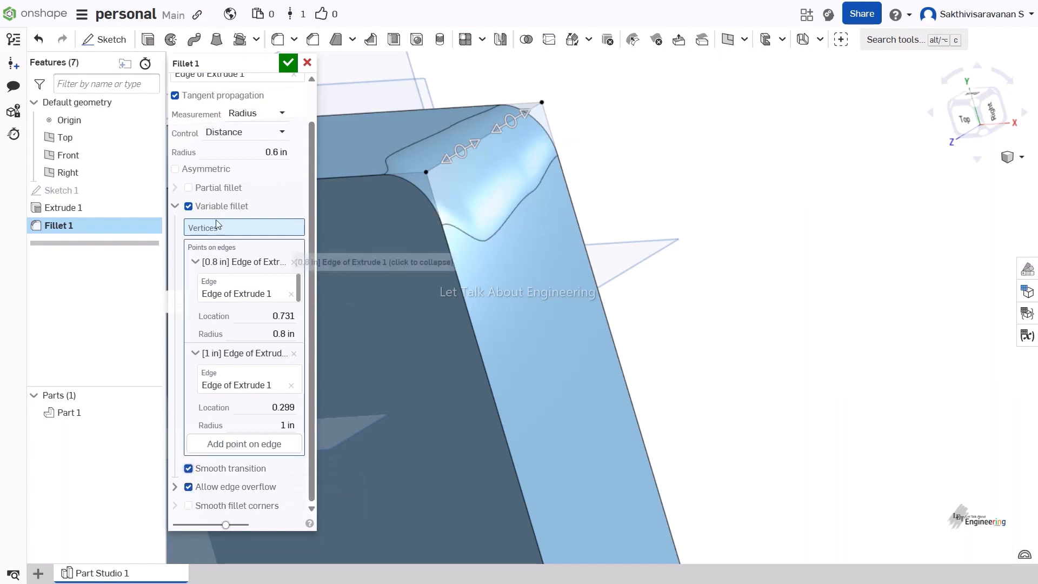
click(189, 207)
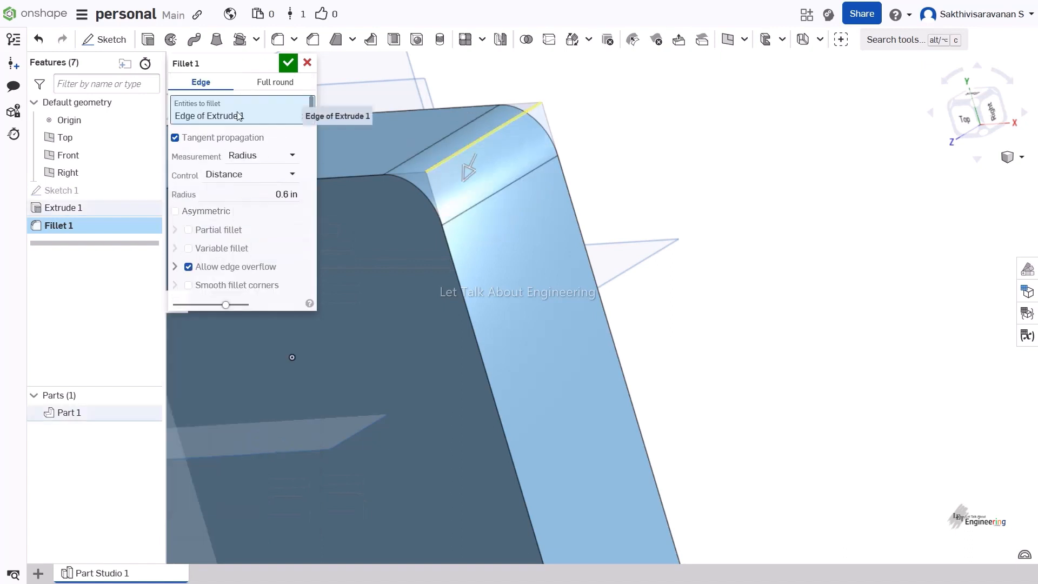
- Switch the fillet to Full round and select the block's two large opposite faces as its side faces
click(278, 85)
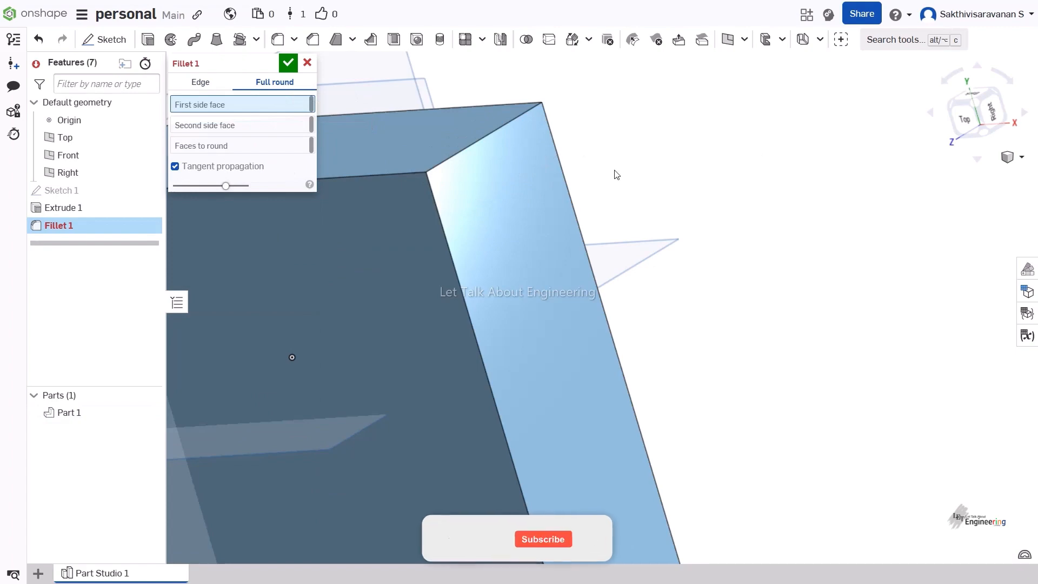
mouse_move(615, 170)
right_down()
mouse_move(551, 167)
mouse_move(583, 184)
mouse_move(555, 145)
mouse_move(576, 162)
mouse_move(613, 149)
mouse_move(623, 158)
mouse_move(595, 148)
mouse_move(605, 154)
right_up()
scroll(554, 143, up, 4)
scroll(556, 145, down, 5)
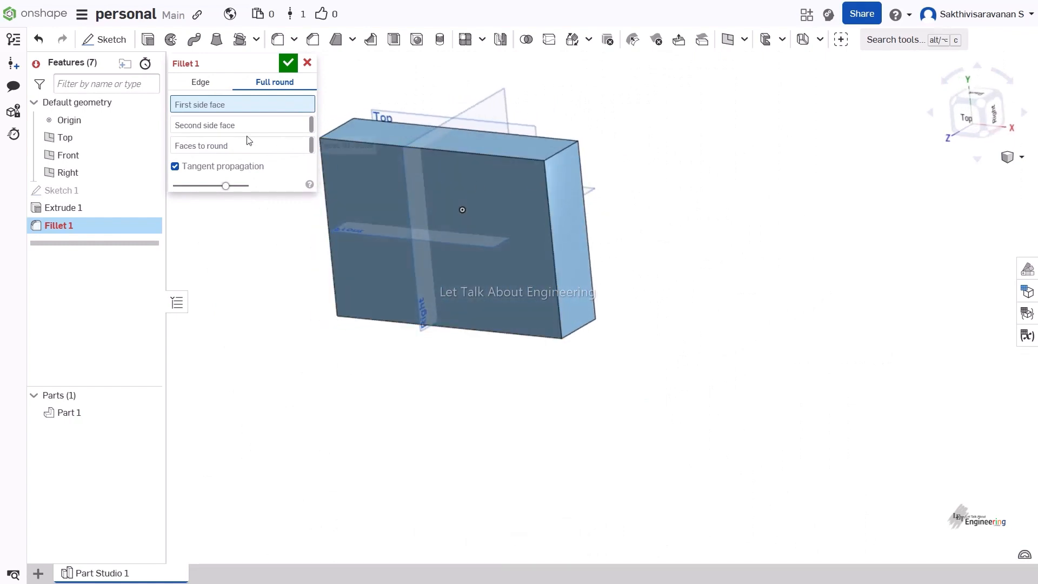
click(483, 216)
right_drag(618, 225, 589, 235)
click(491, 240)
click(243, 170)
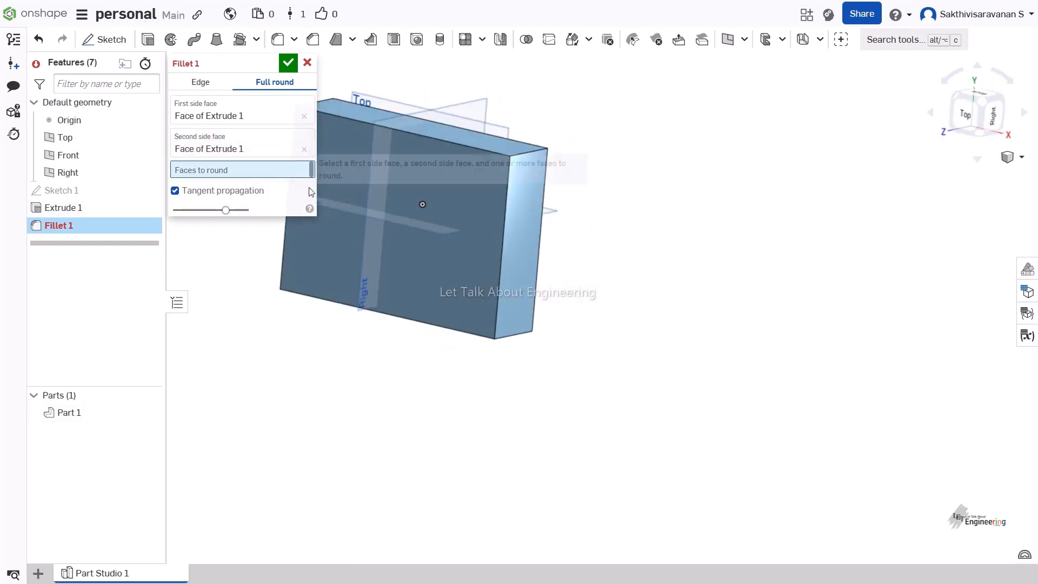
- Select the narrow end face between the two large faces as the face to round and inspect the rounded end
right_drag(500, 243, 496, 318)
click(520, 233)
scroll(482, 176, up, 8)
scroll(534, 176, down, 3)
right_drag(526, 259, 511, 237)
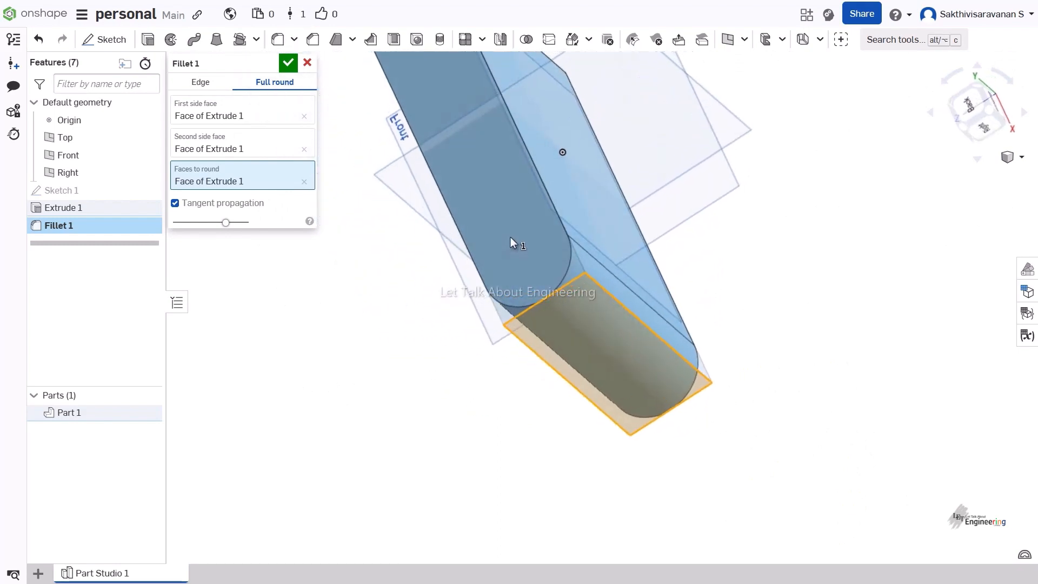